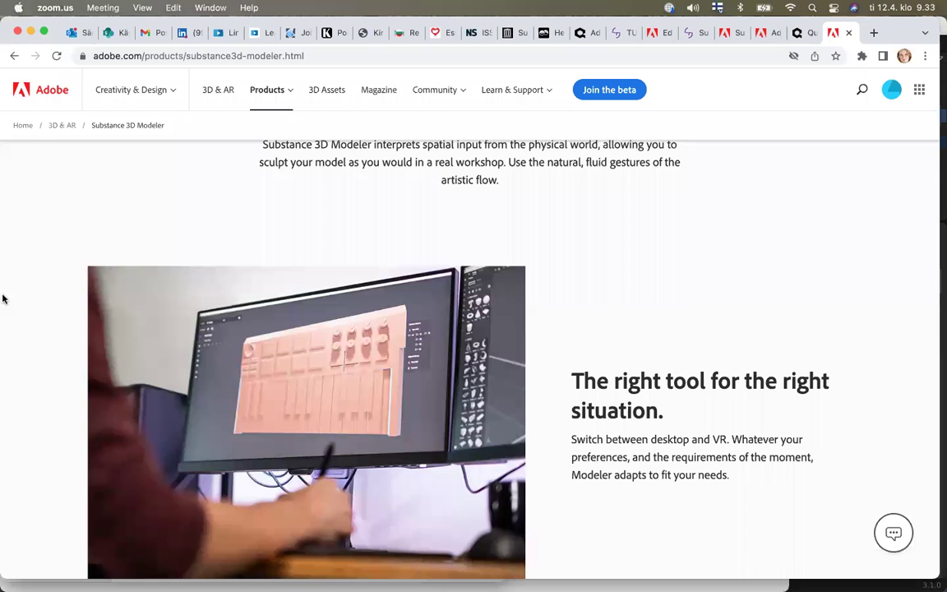
Switch to Blender and preview the bunny on its round base in rendered shading, ending back in solid shading
mouse_move(2, 298)
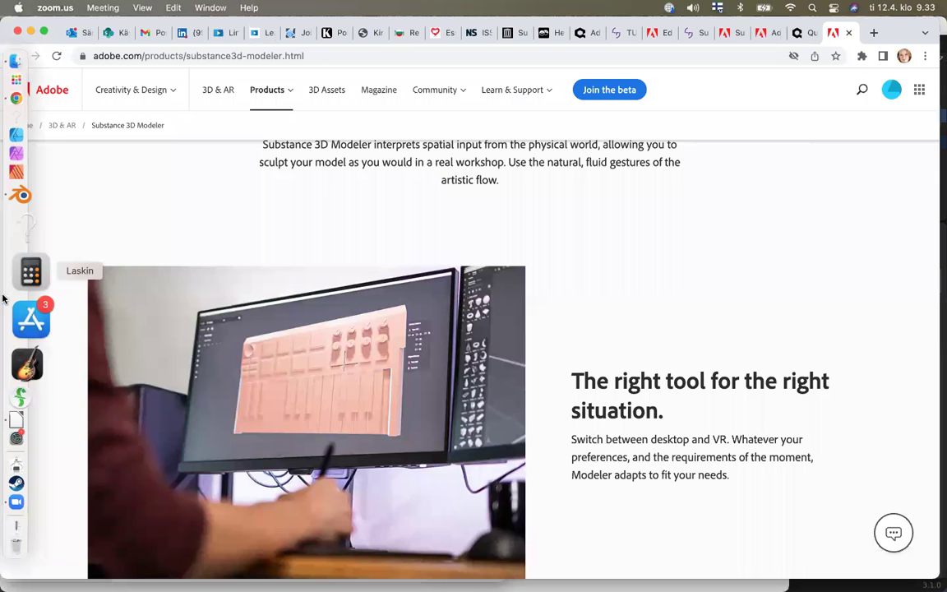
left_click(26, 257)
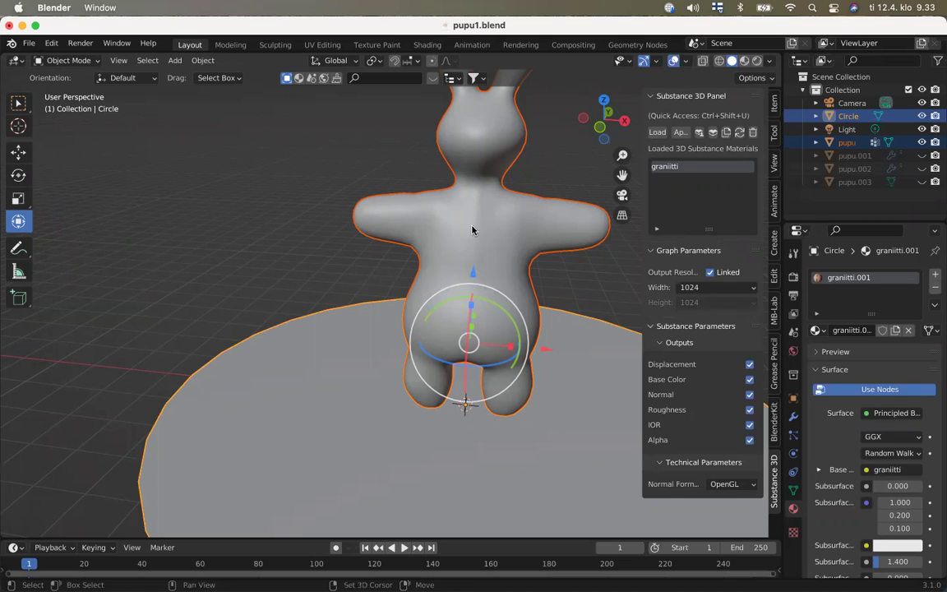
scroll(473, 230, "up", 5, "shift")
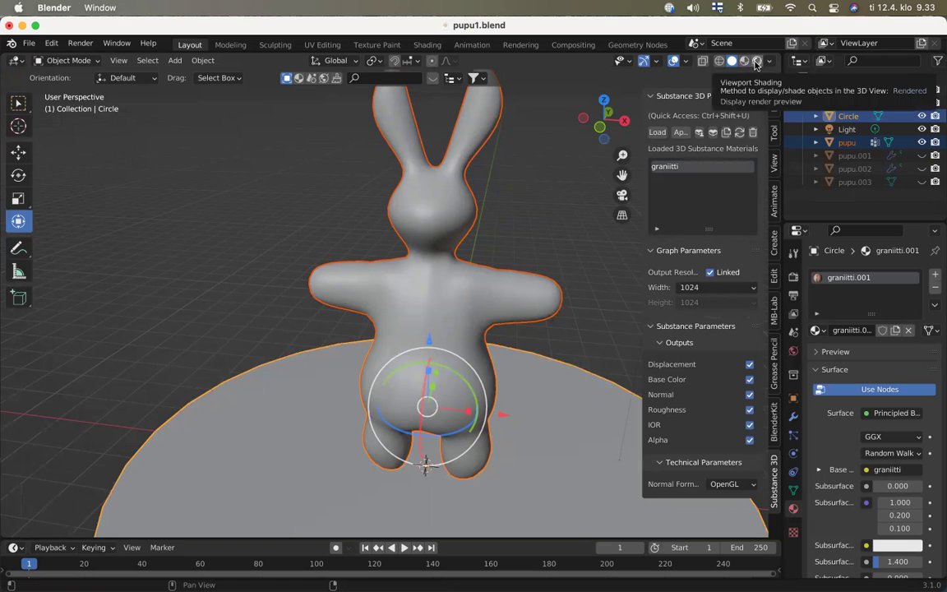
left_click(755, 64)
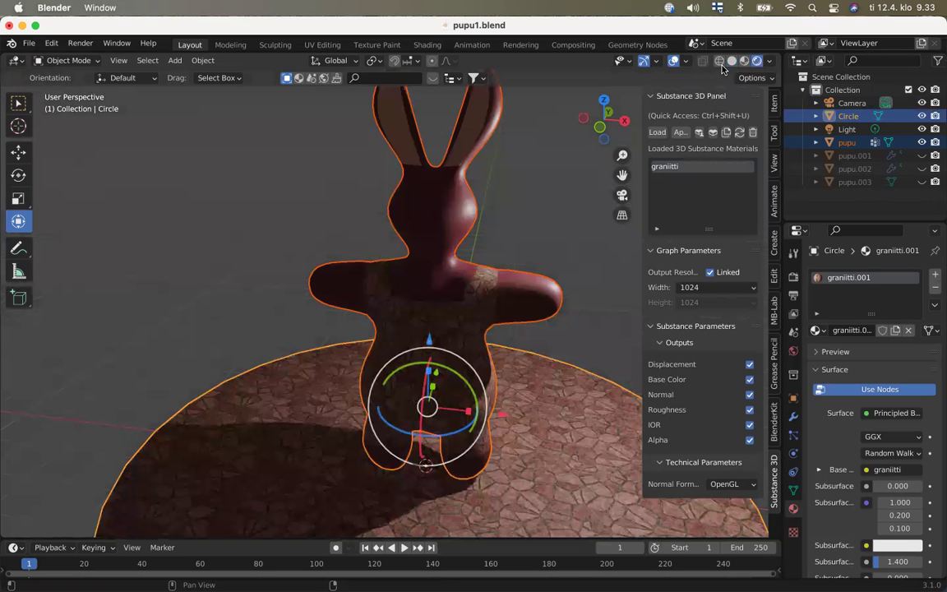
left_click(728, 64)
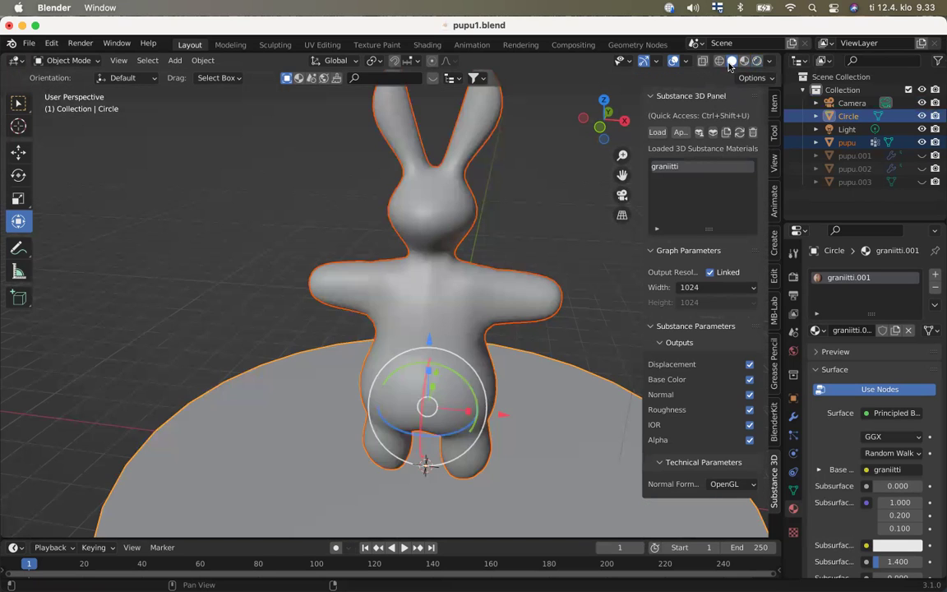
Unhide the bunny copy pupu.003 and move it about 4.52 m along the Y axis
left_click(921, 182)
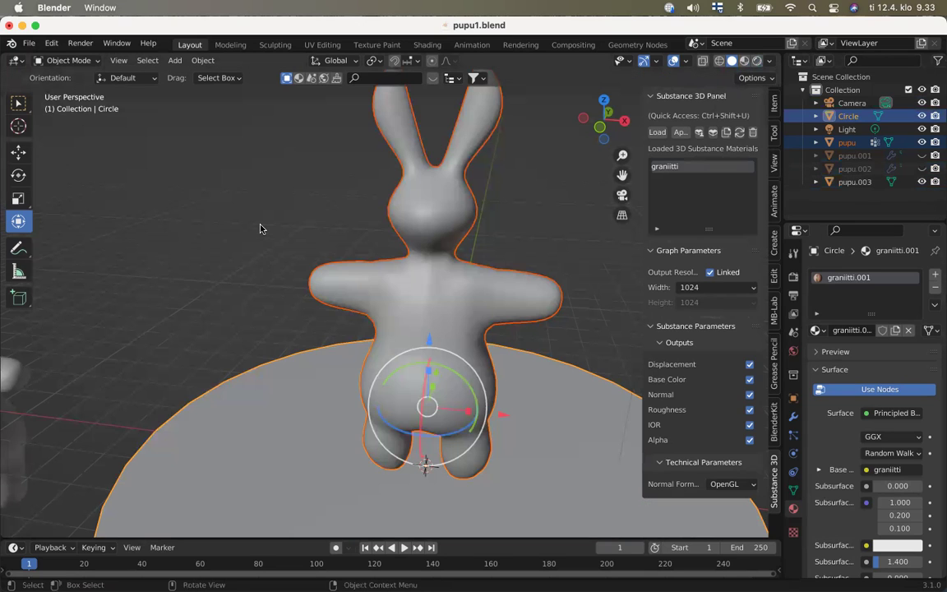
scroll(260, 228, "left", 5)
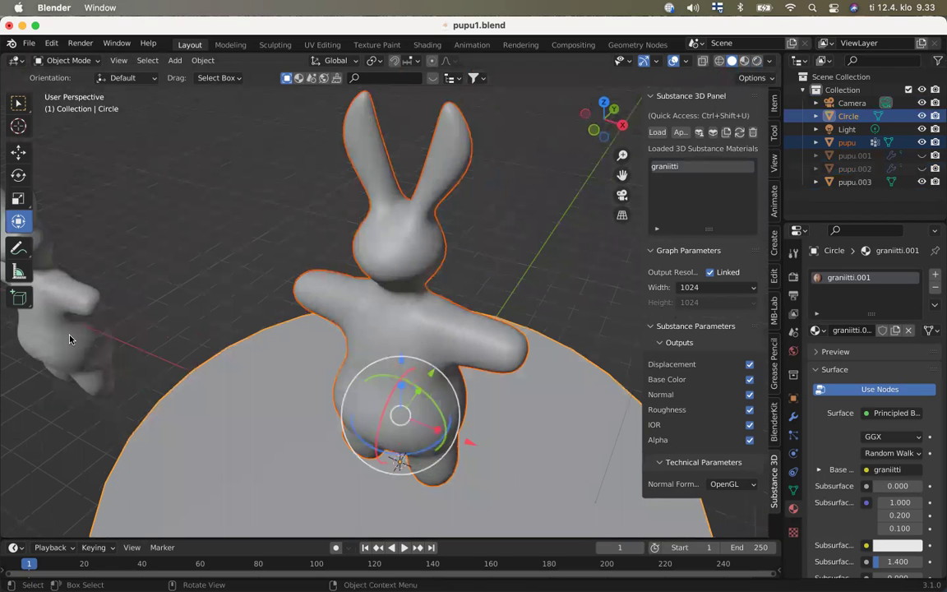
left_click(70, 338)
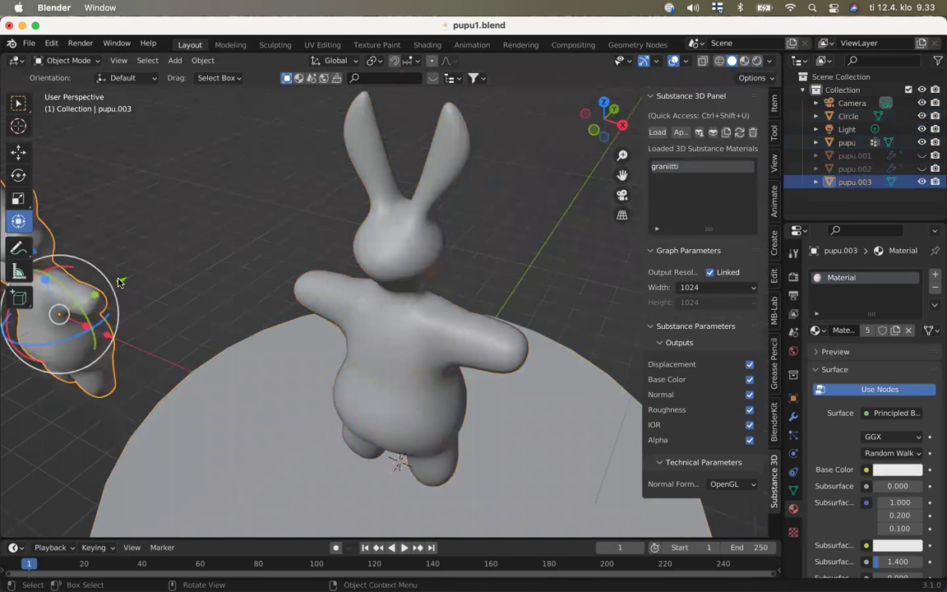
left_click_drag(121, 279, 246, 242)
key("y")
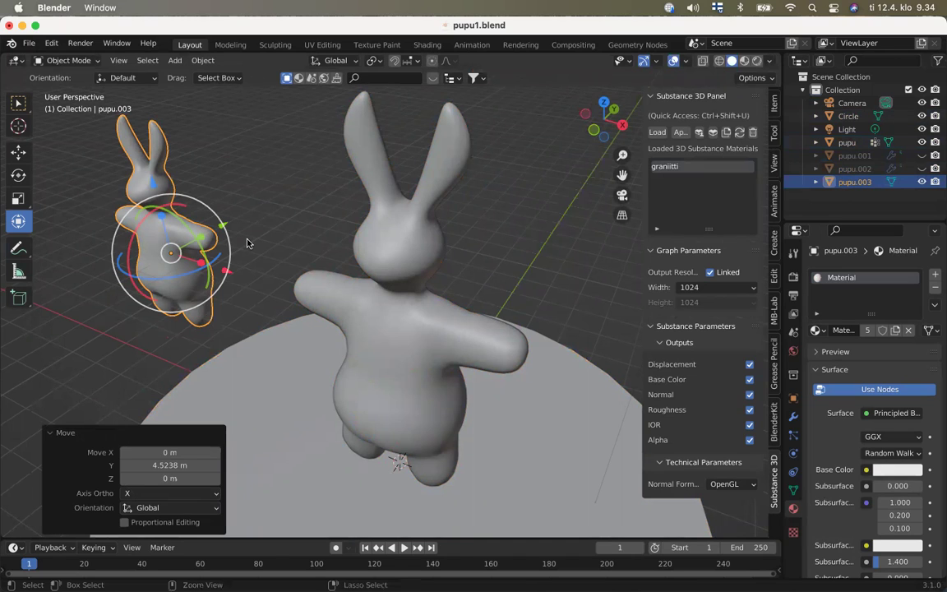
Copy pupu.003 and start a new General file, saving the changes to pupu1.blend
key("super+c")
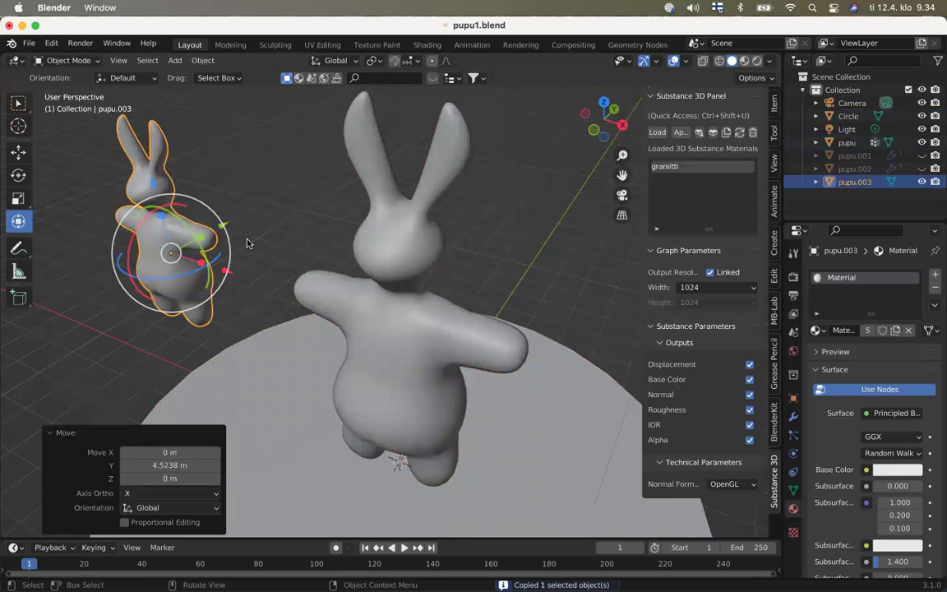
key("super")
key("super+n")
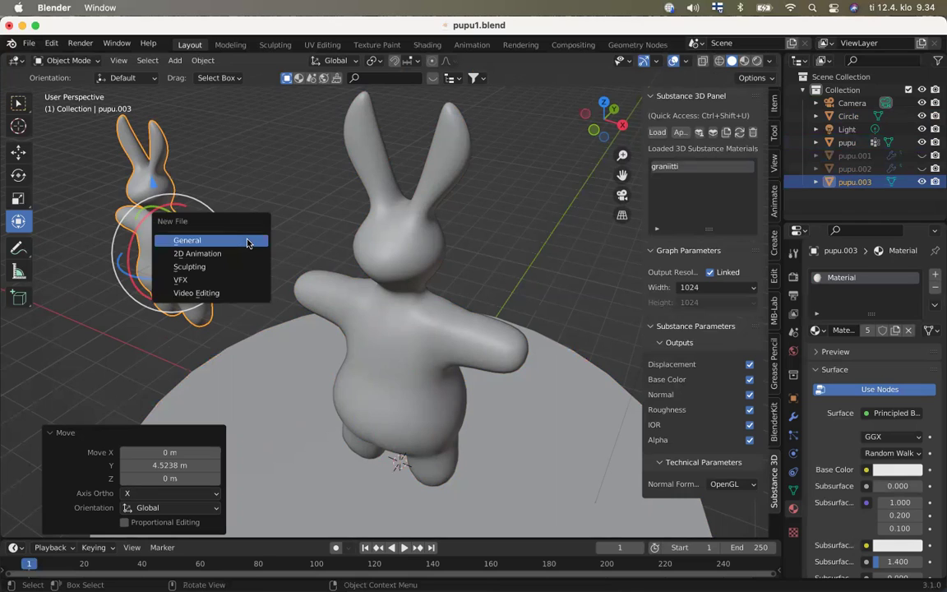
left_click(247, 242)
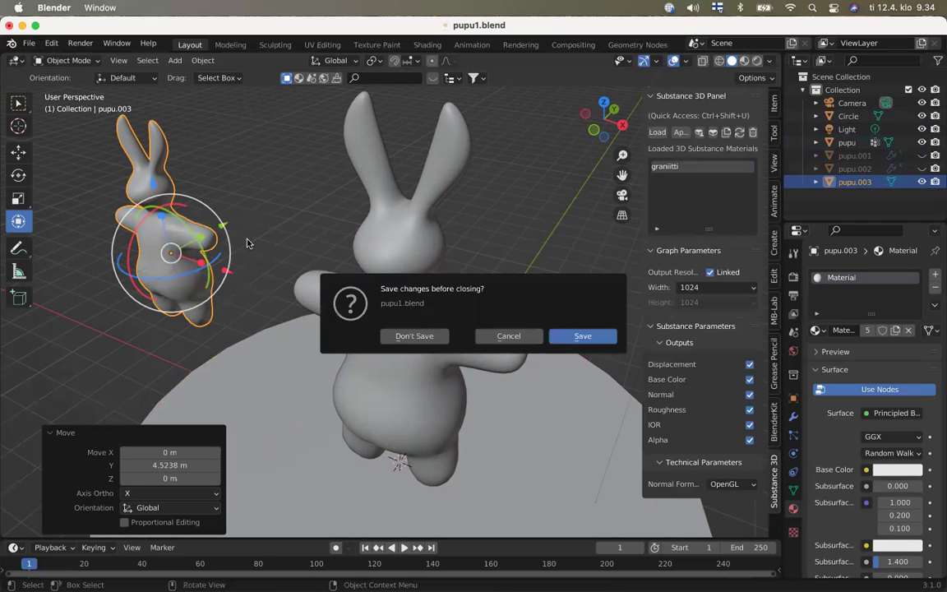
left_click(570, 340)
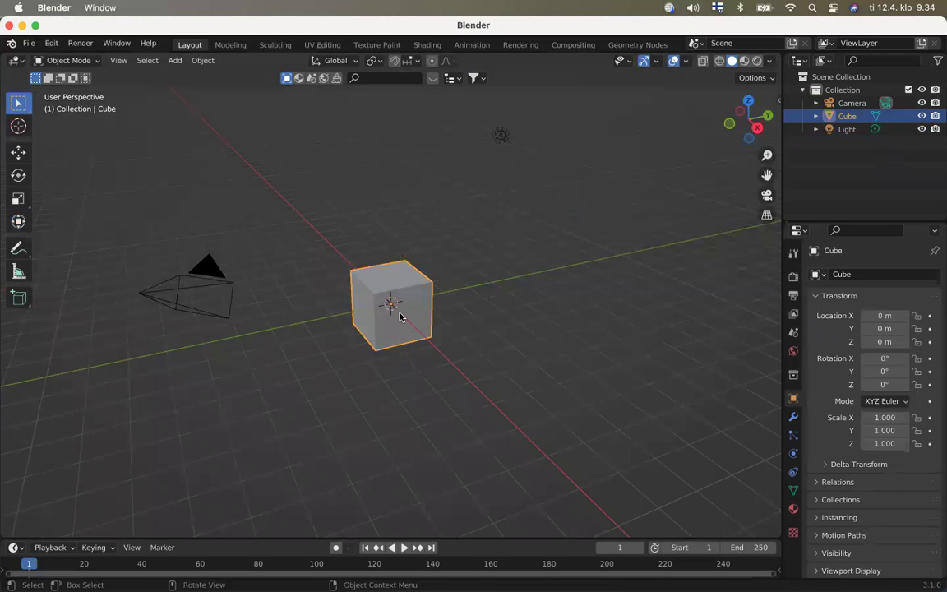
Delete the default cube and paste the copied bunny into the new scene
key("x")
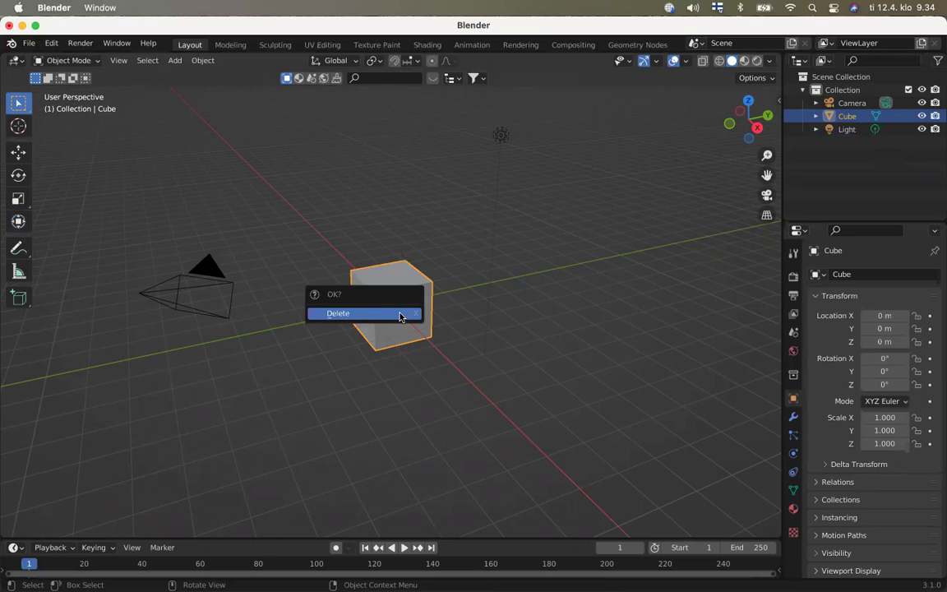
left_click(400, 317)
key("ctrl")
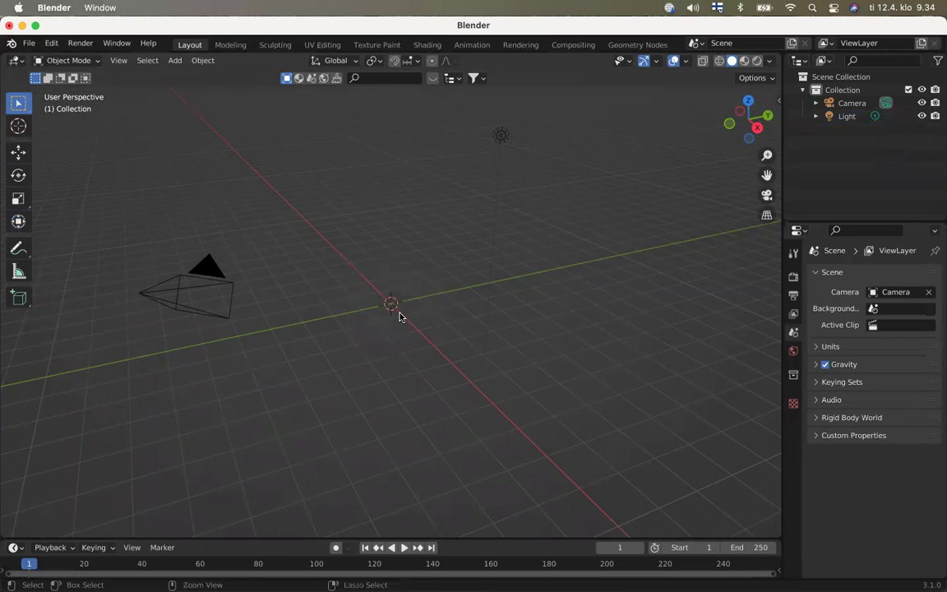
key("ctrl+v")
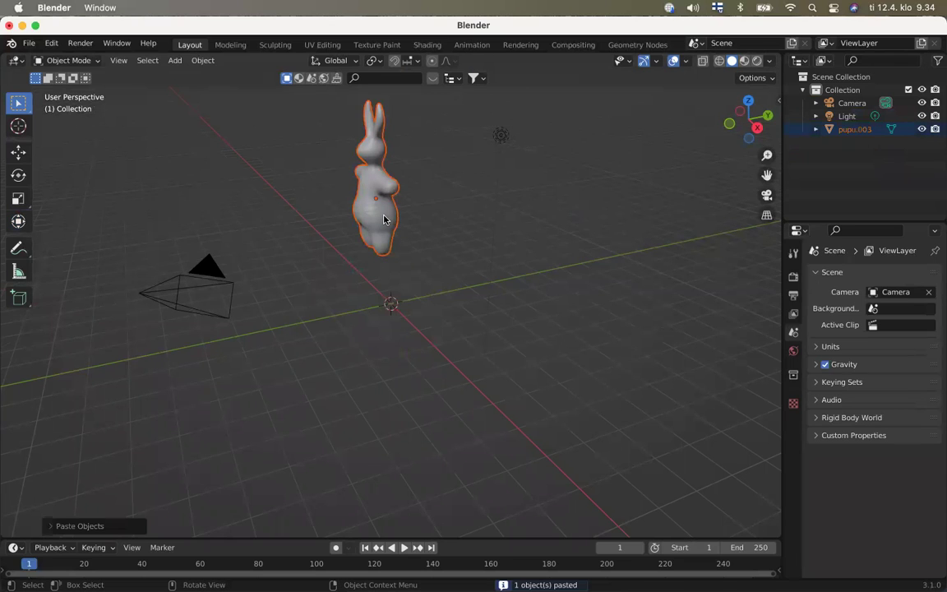
Move the bunny with the Transform tool to about X -0.47 m and Z 1.9 m, standing beside the world origin
left_click(17, 222)
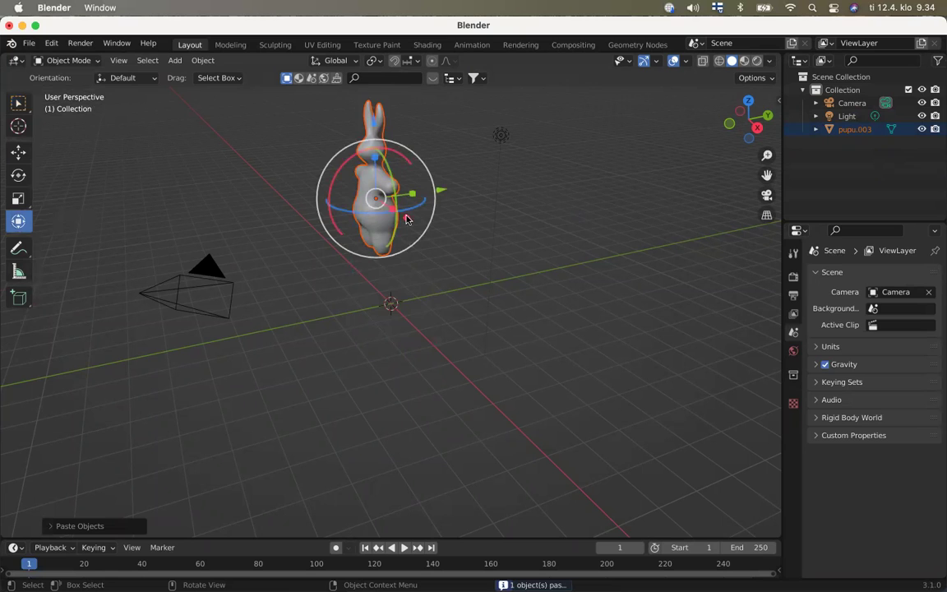
left_click_drag(405, 220, 428, 257)
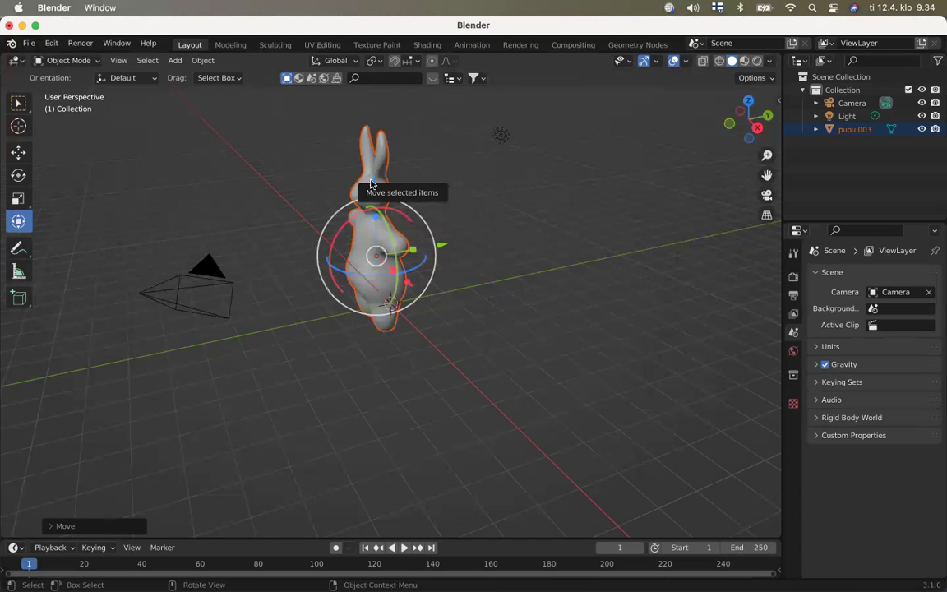
left_click_drag(373, 185, 371, 122)
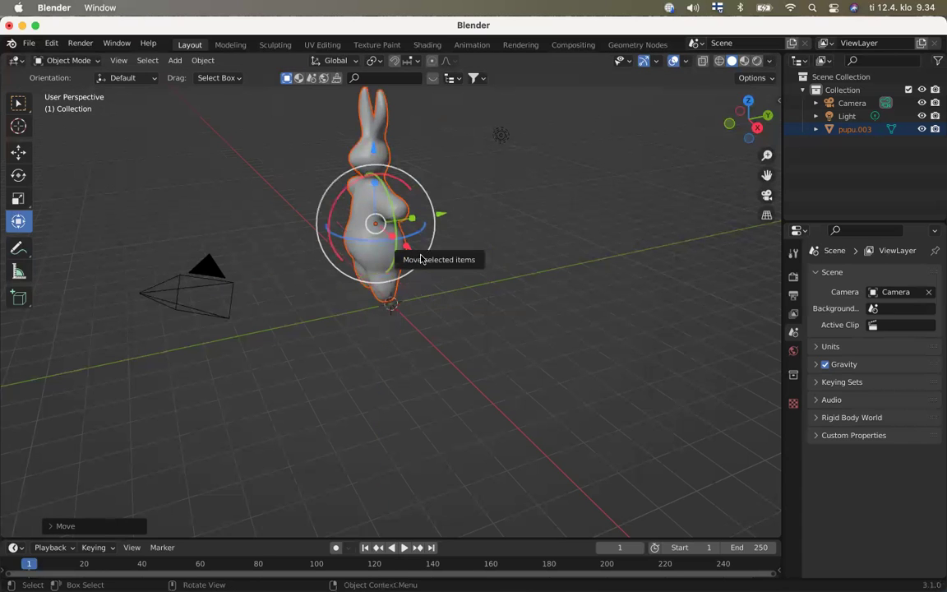
left_click_drag(422, 258, 441, 272)
scroll(441, 272, "right", 5)
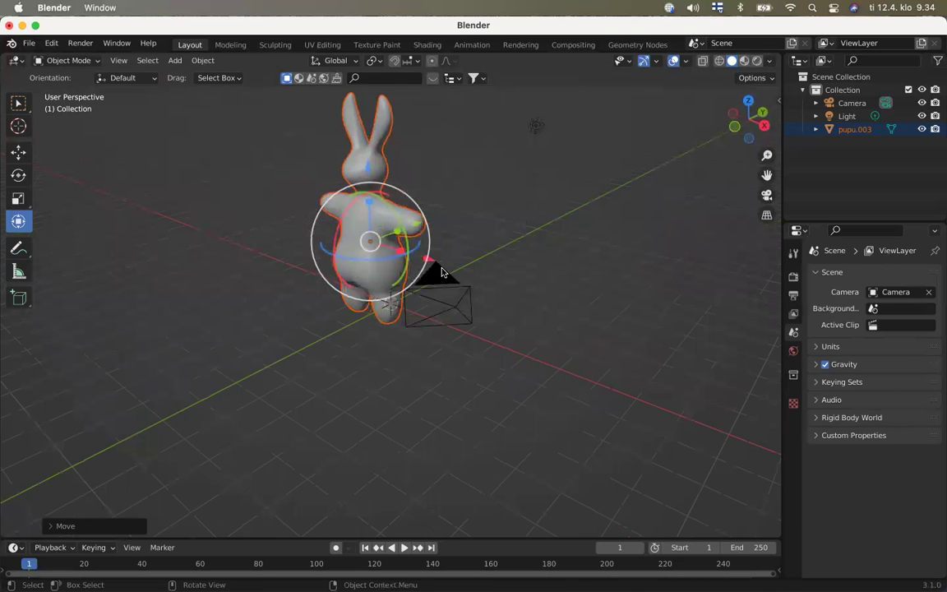
scroll(442, 271, "right", 5)
left_click_drag(454, 256, 463, 262)
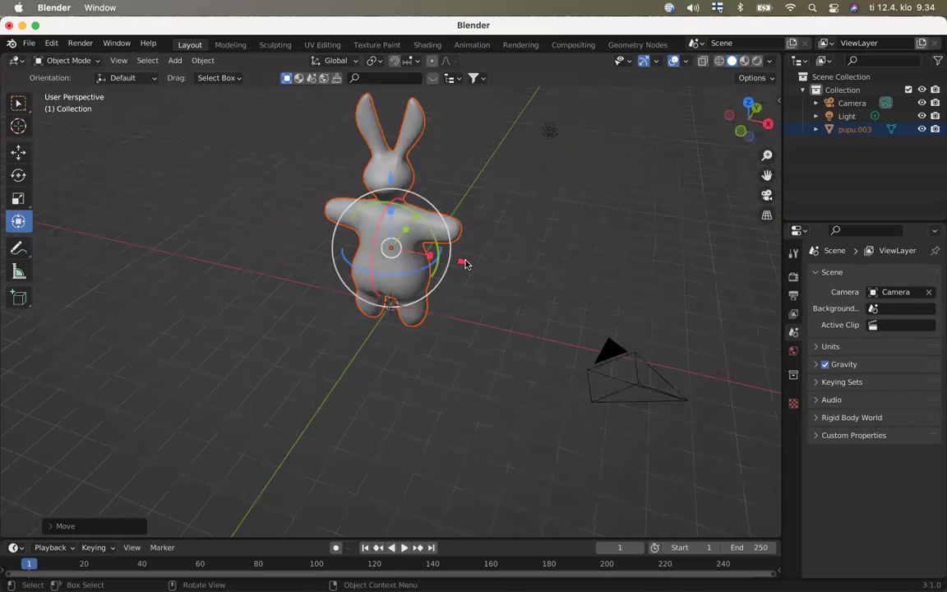
left_click_drag(390, 181, 393, 172)
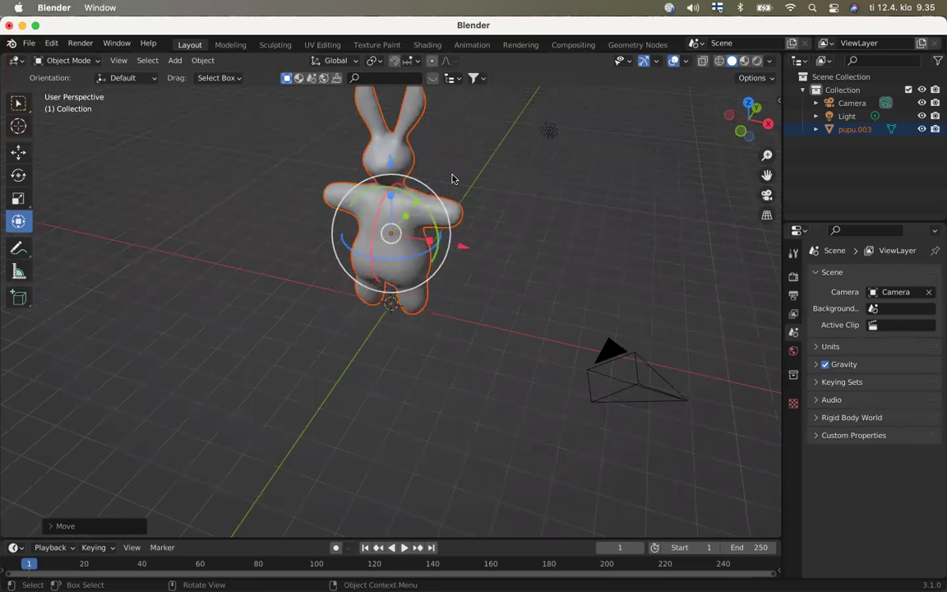
Inspect the bunny and its material settings in rendered shading, ending back in solid shading
key("shift")
scroll(451, 179, "up", 3, "shift")
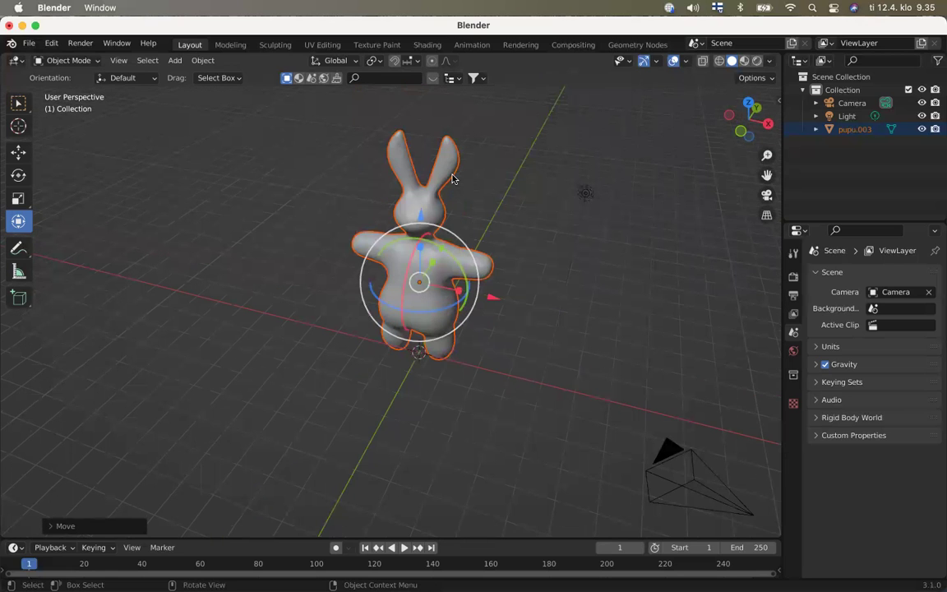
scroll(451, 178, "left", 5)
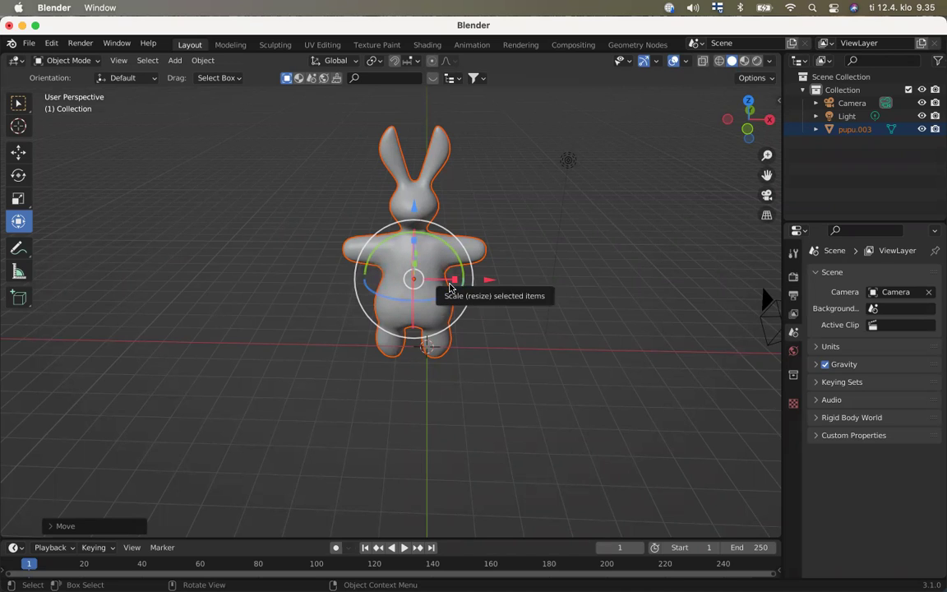
scroll(449, 284, "up", 6)
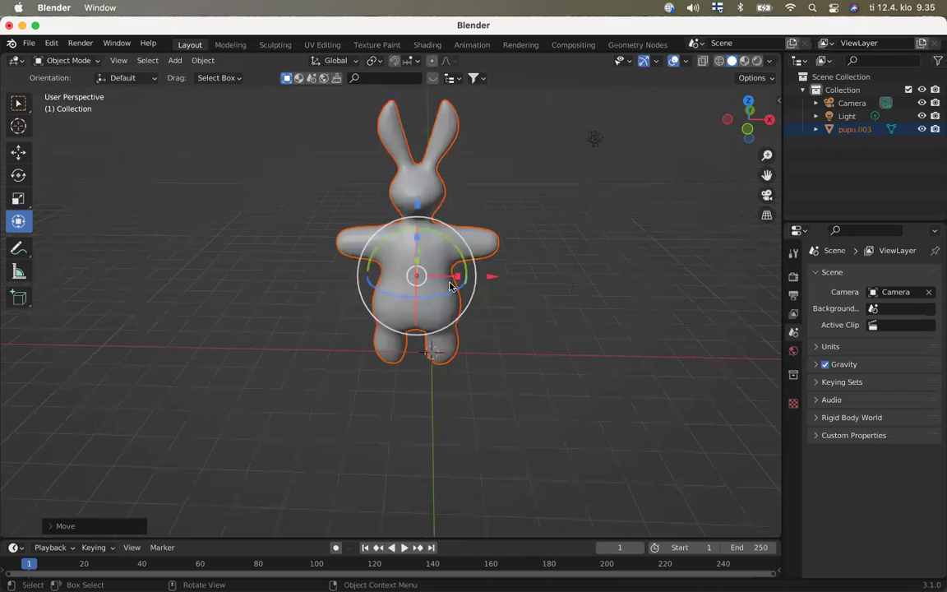
scroll(450, 283, "up", 1)
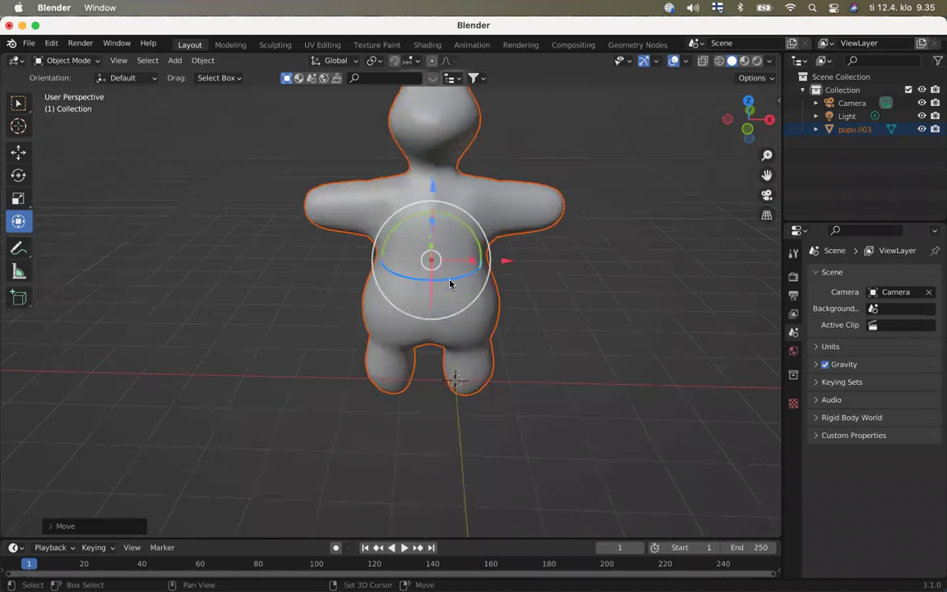
scroll(449, 283, "up", 5, "shift")
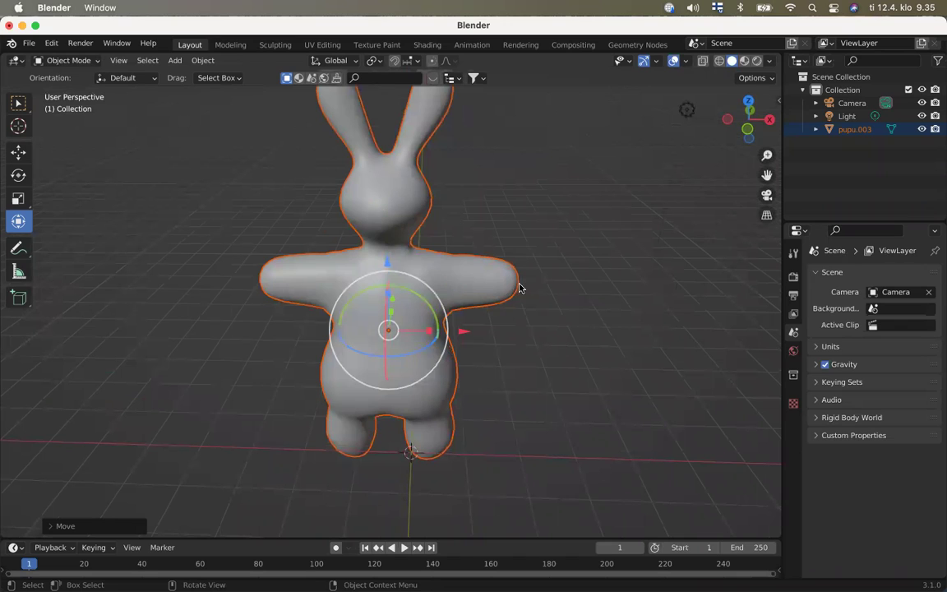
left_click(755, 63)
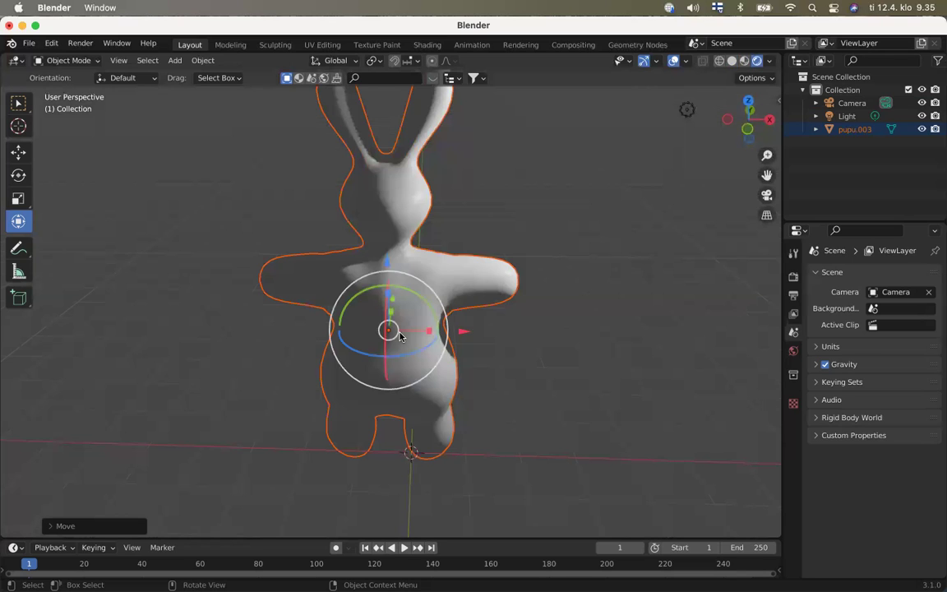
left_click(480, 289)
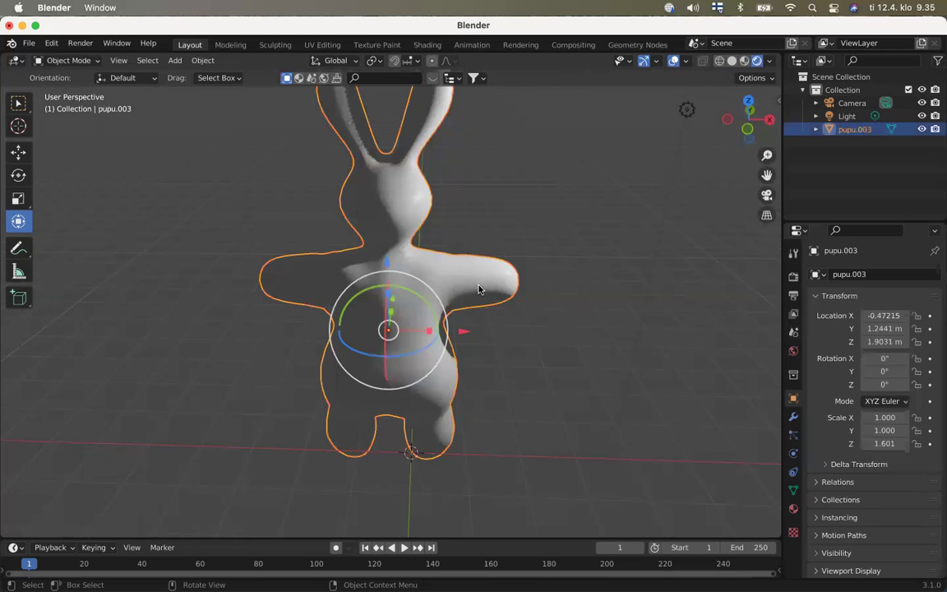
left_click(793, 510)
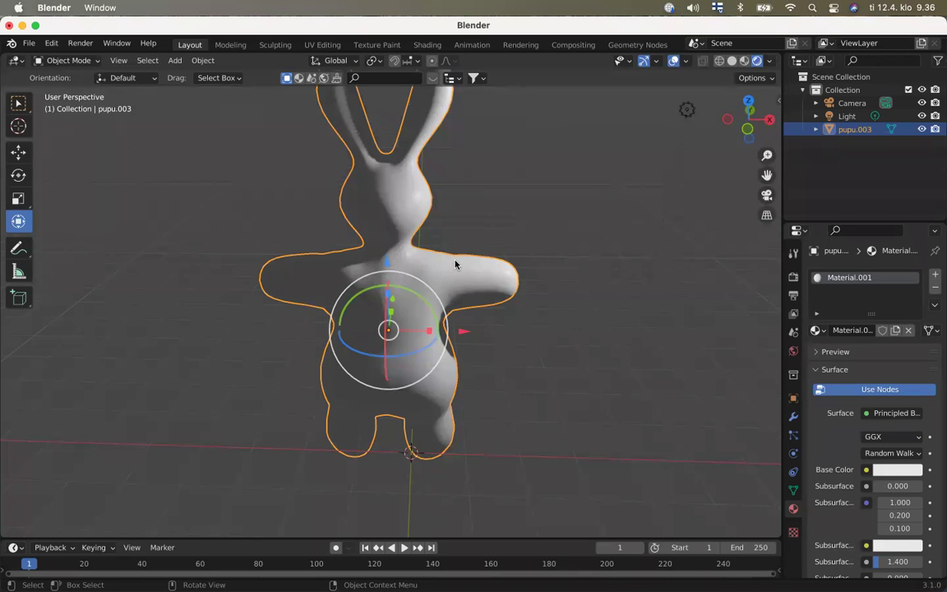
left_click(730, 63)
Enter Edit Mode on the bunny with proportional editing enabled and face selection active
key("Tab")
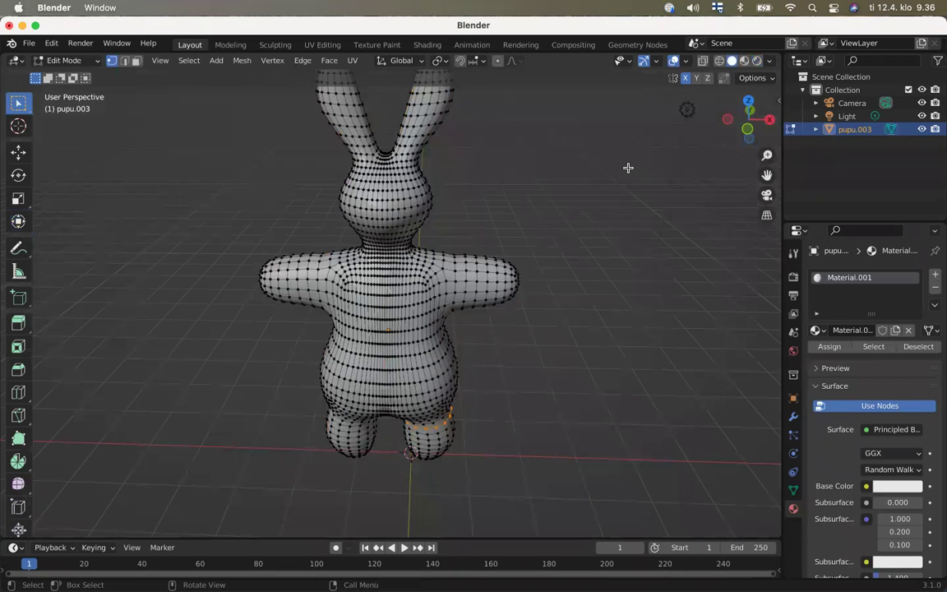
left_click(498, 65)
left_click(137, 61)
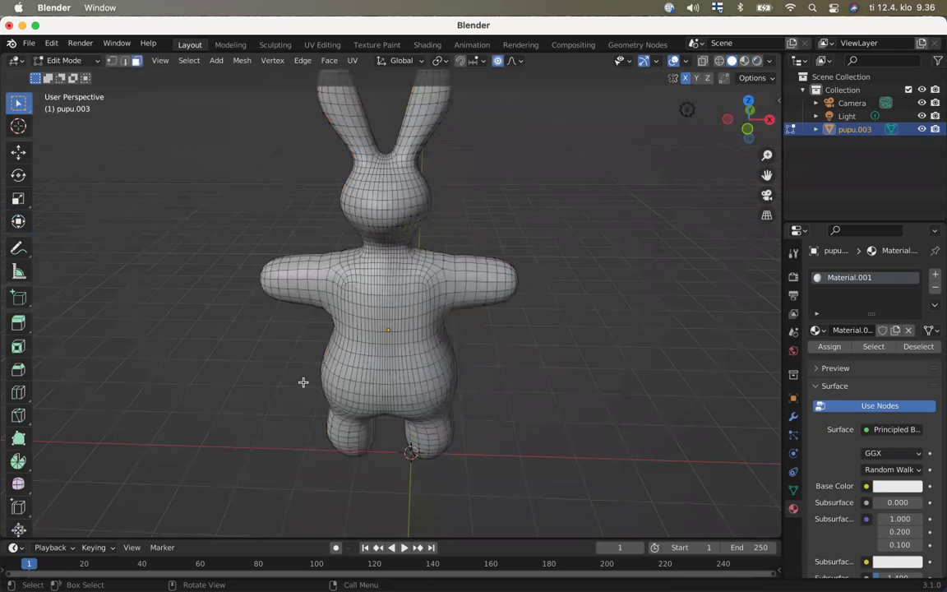
Move a face on the bunny's lower belly along Y with the Transform tool so the belly bulges forward
scroll(303, 382, "left", 5)
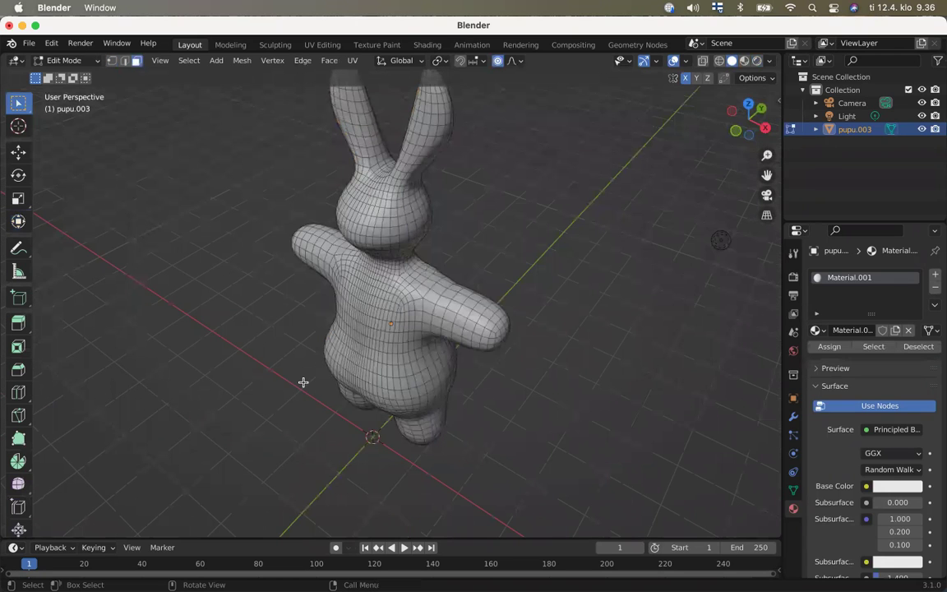
scroll(303, 383, "up", 3)
left_click(356, 389)
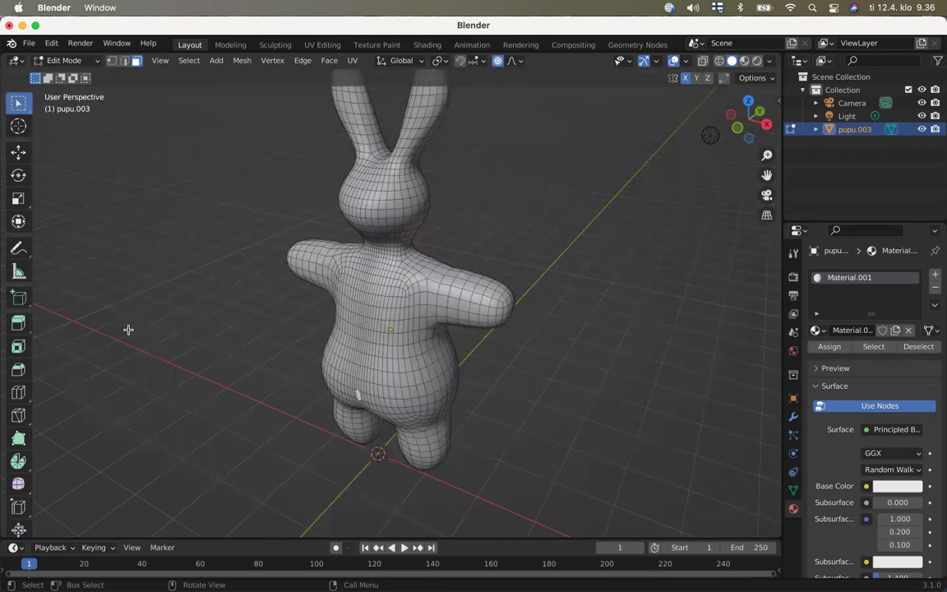
left_click(18, 222)
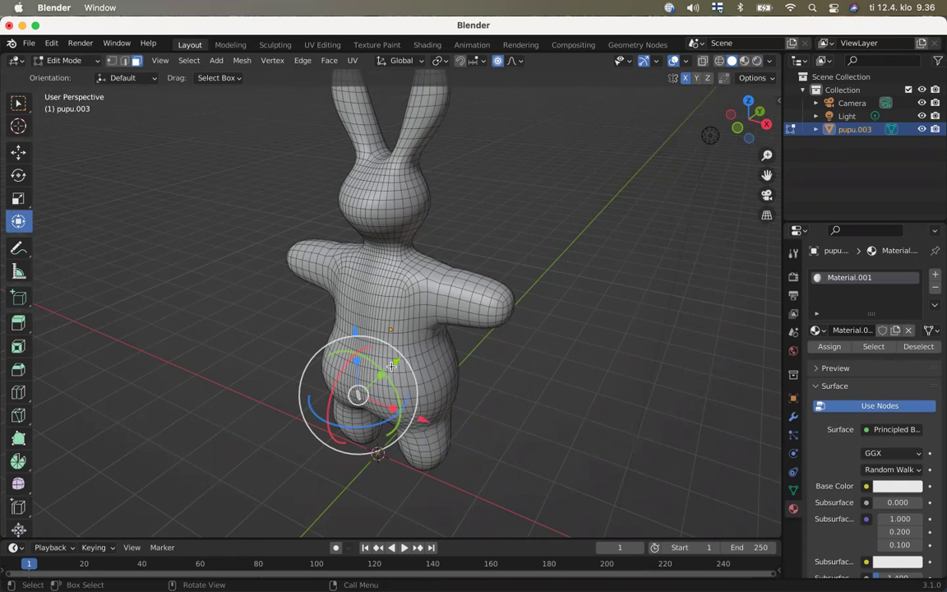
left_click_drag(396, 362, 349, 402)
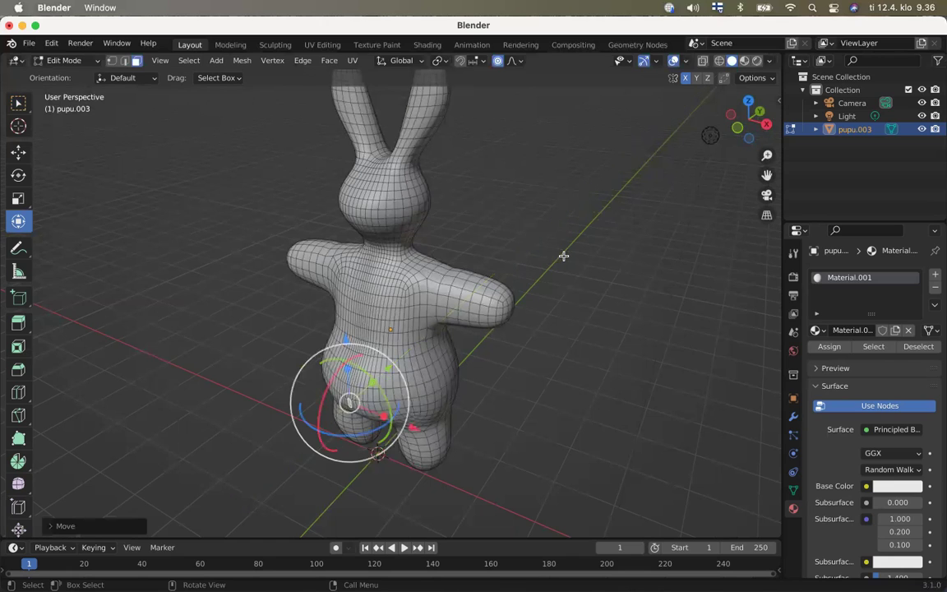
Push the belly bulge slightly back toward the body along Y, judging it in side view
scroll(563, 256, "right", 5)
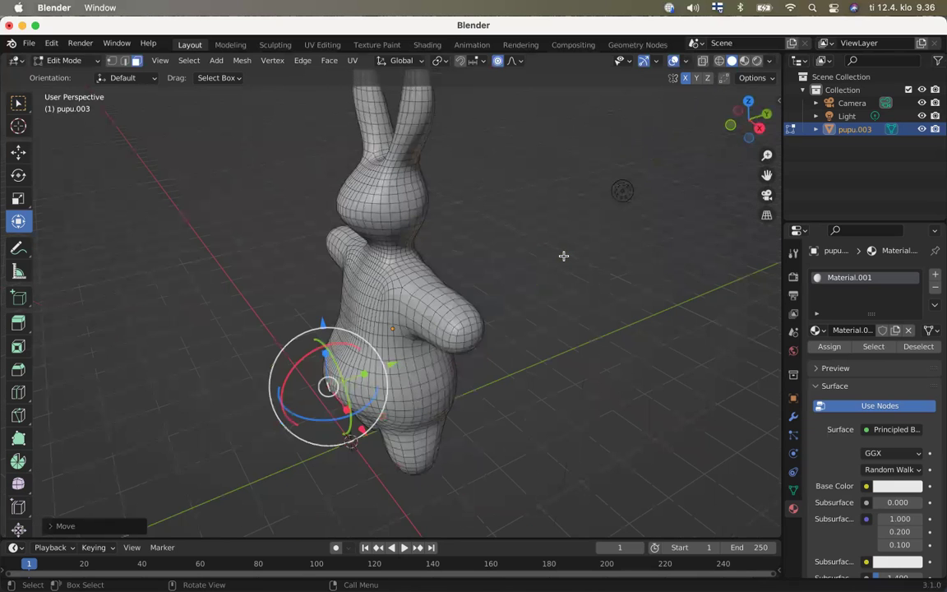
scroll(564, 255, "right", 5)
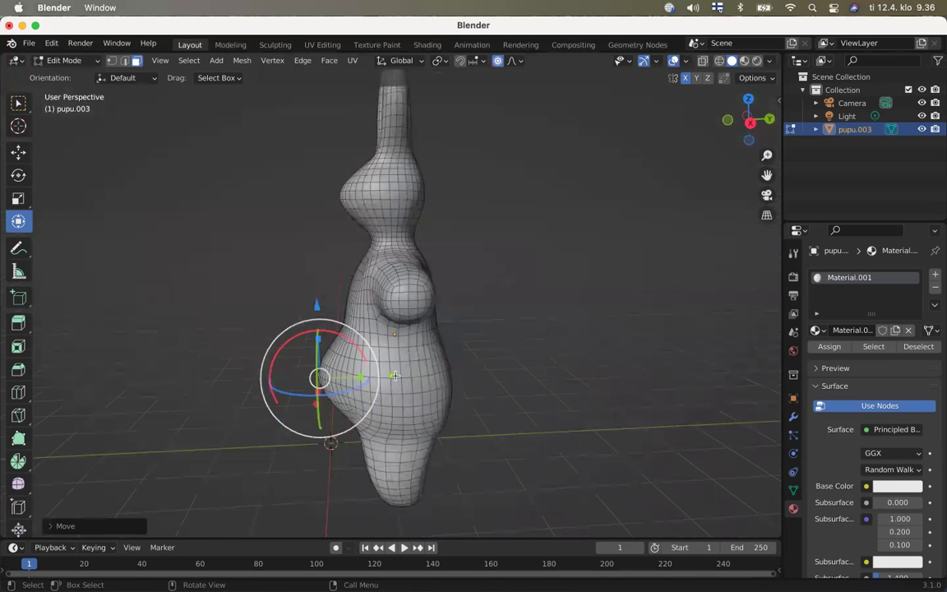
left_click_drag(394, 375, 401, 375)
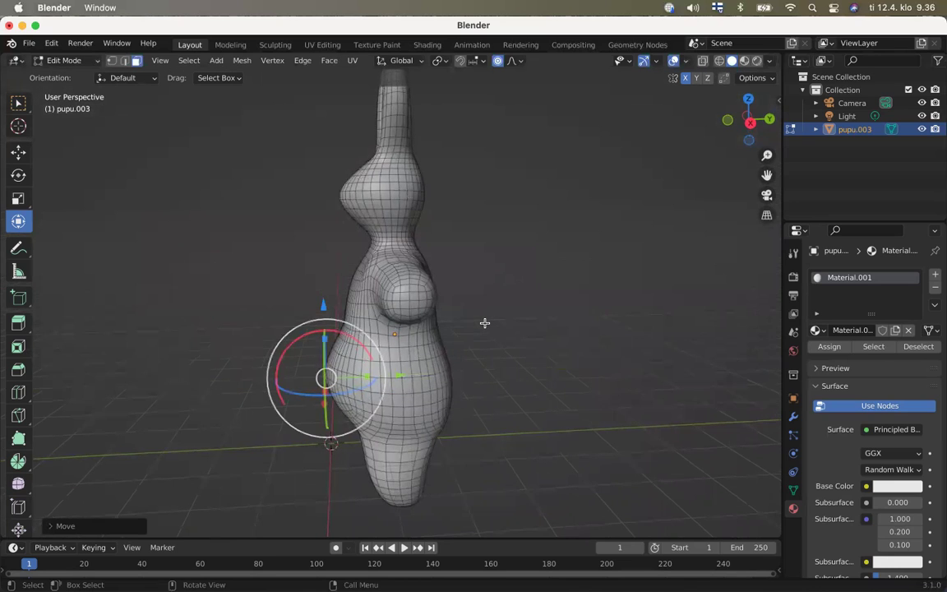
Adjust the shoulder beside the neck by moving a face on its upper side along Z with proportional editing
scroll(485, 323, "left", 10)
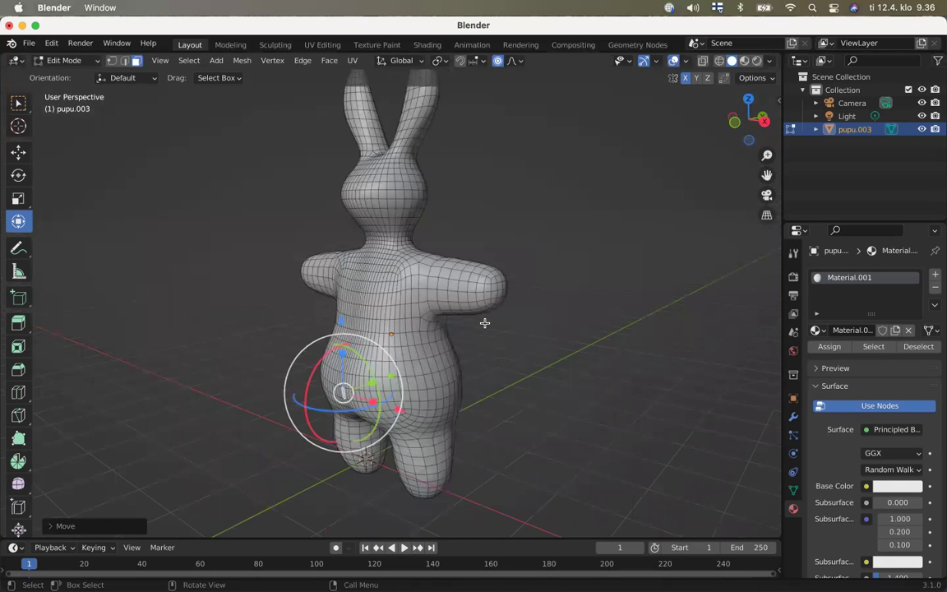
scroll(485, 323, "left", 5)
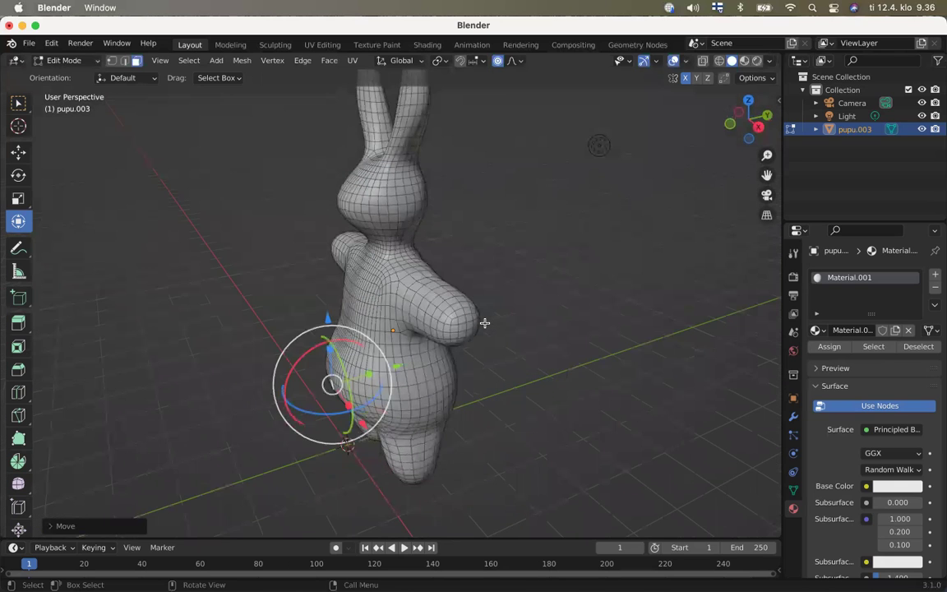
scroll(485, 323, "left", 5)
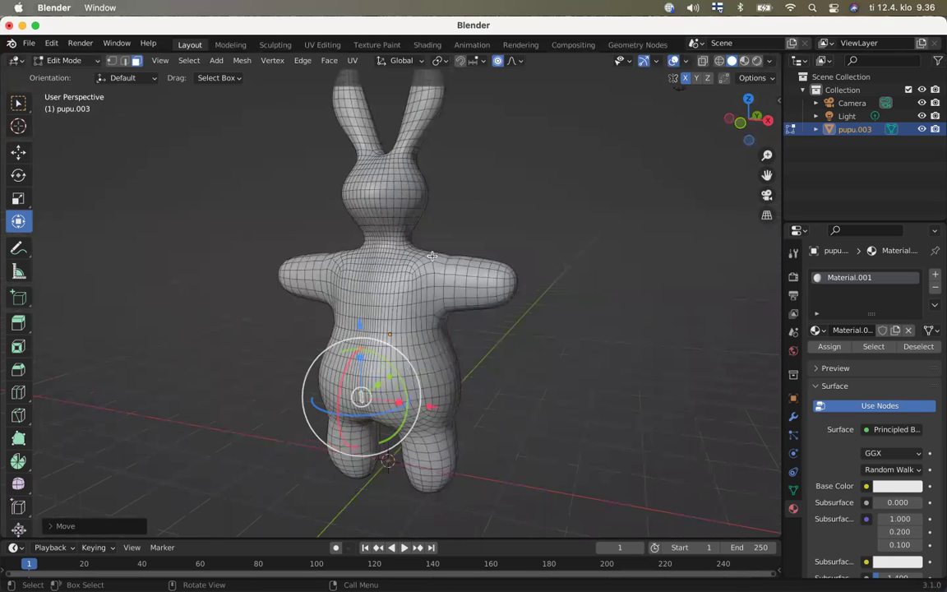
left_click(430, 251)
left_click_drag(429, 216, 430, 192)
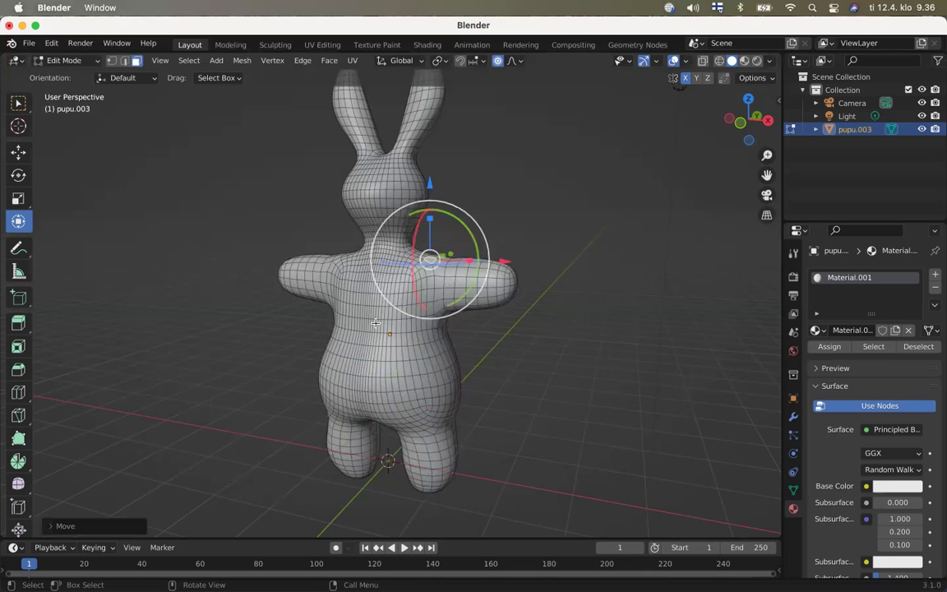
Select a face between the bunny's legs and move it slightly along Z with proportional editing
middle_click_drag(353, 345, 369, 386)
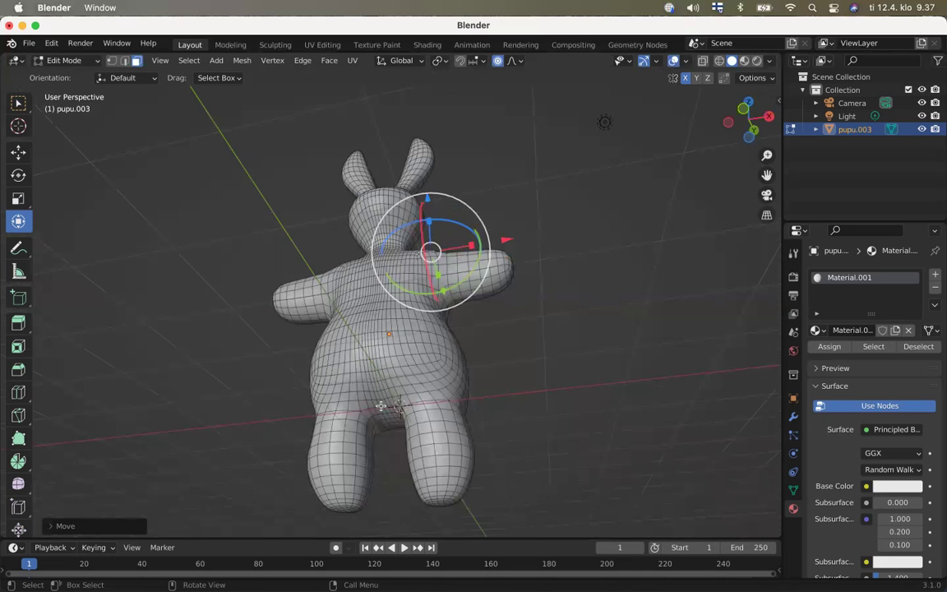
left_click(380, 405)
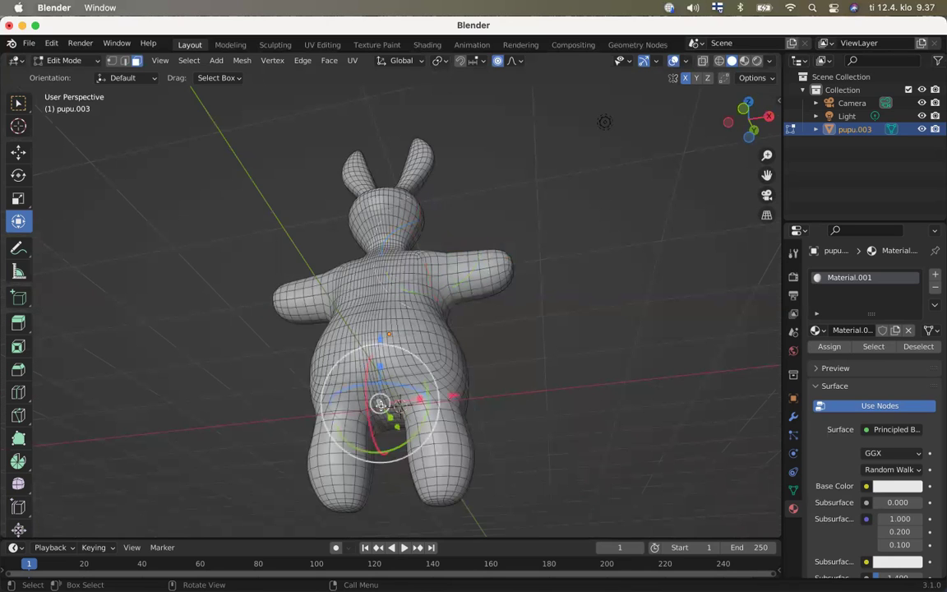
middle_click_drag(379, 405, 376, 352)
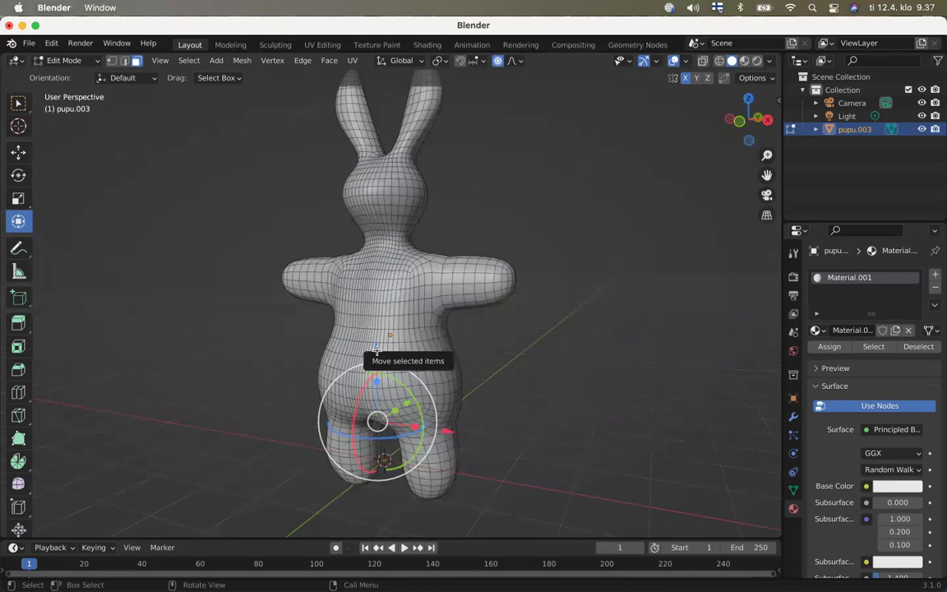
left_click_drag(376, 352, 625, 154)
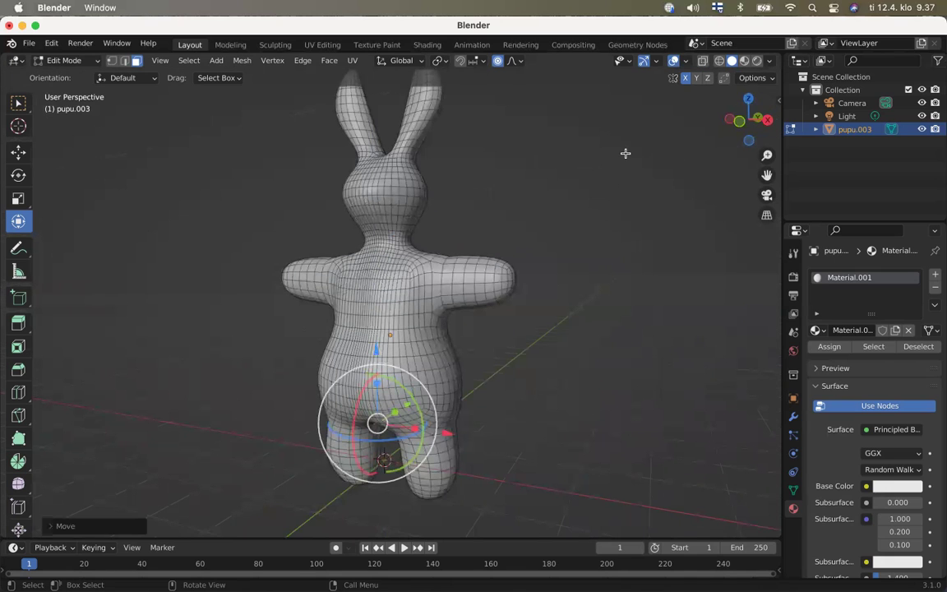
Turn off proportional editing and show the bunny in front orthographic view
left_click(497, 62)
scroll(352, 123, "right", 3)
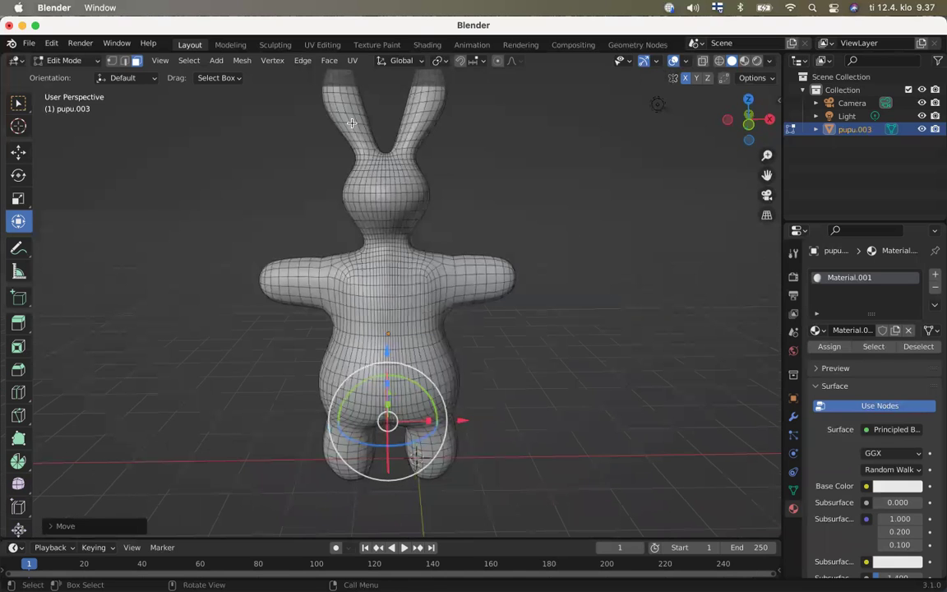
scroll(352, 124, "right", 1)
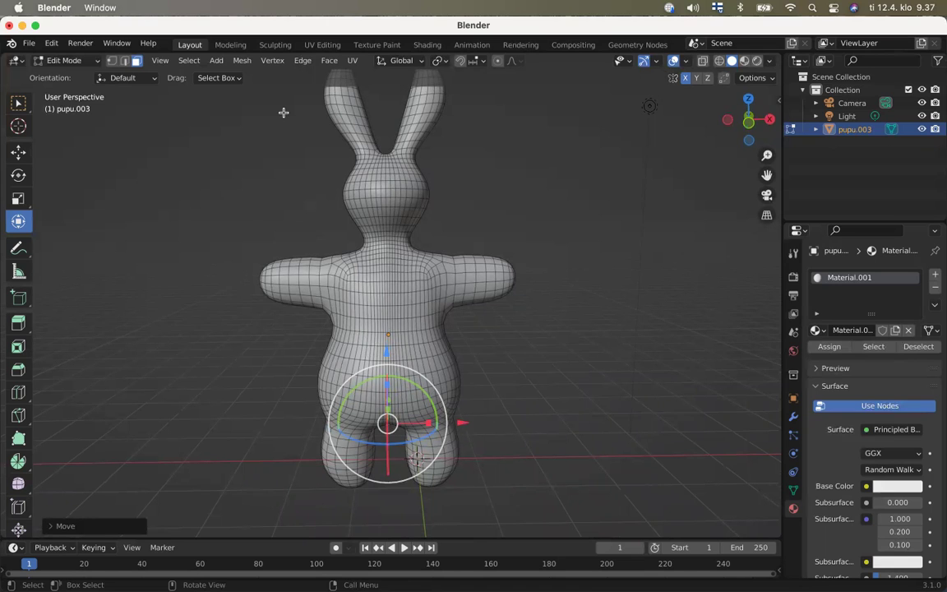
key("grave")
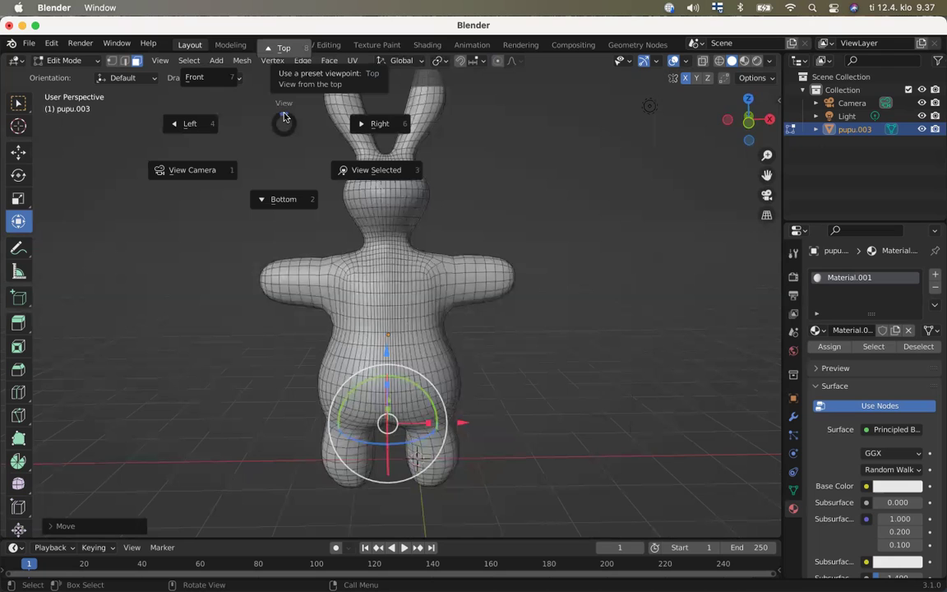
left_click(211, 85)
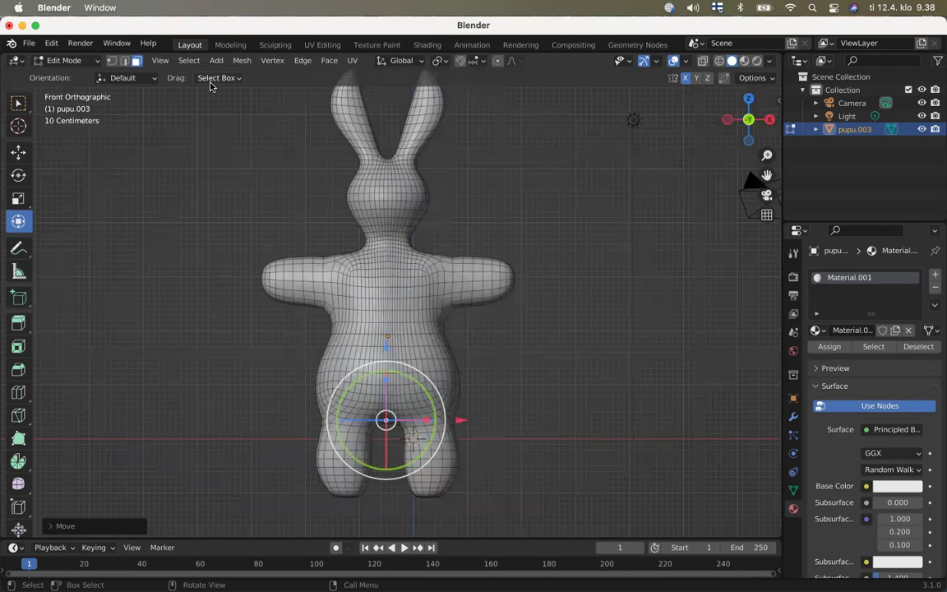
Switch to wireframe shading and box-select the faces of both hands and both feet together
key("z")
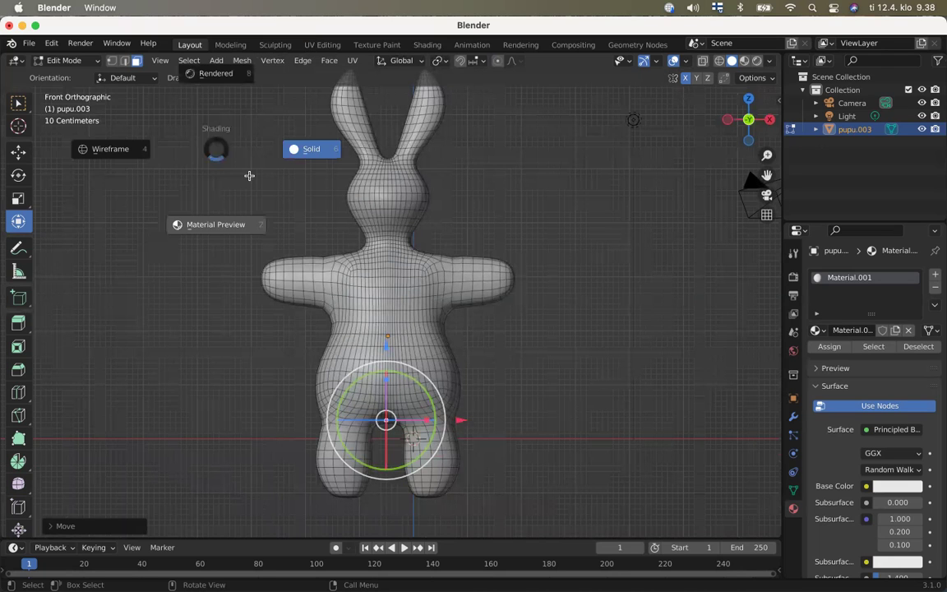
key("2")
key("z")
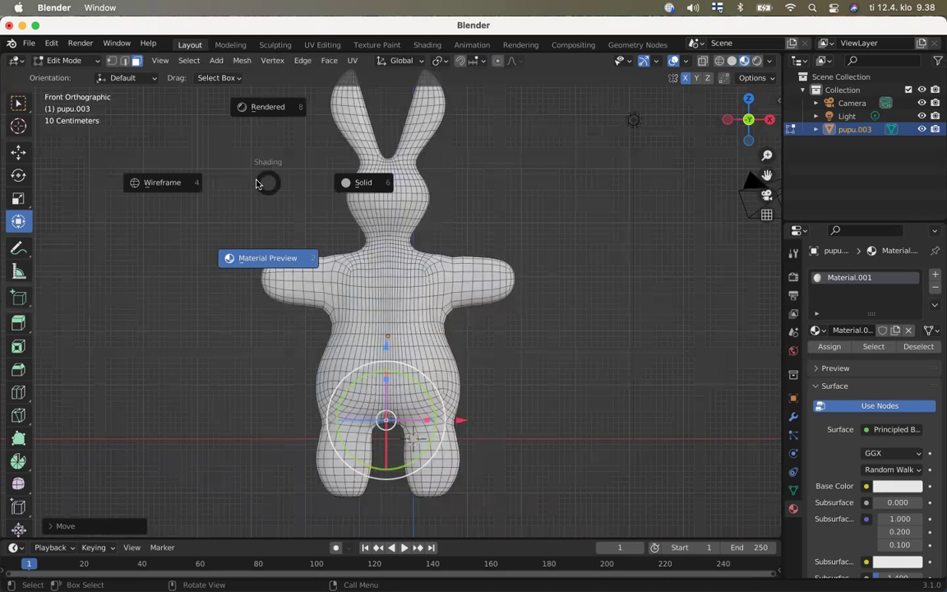
left_click(168, 183)
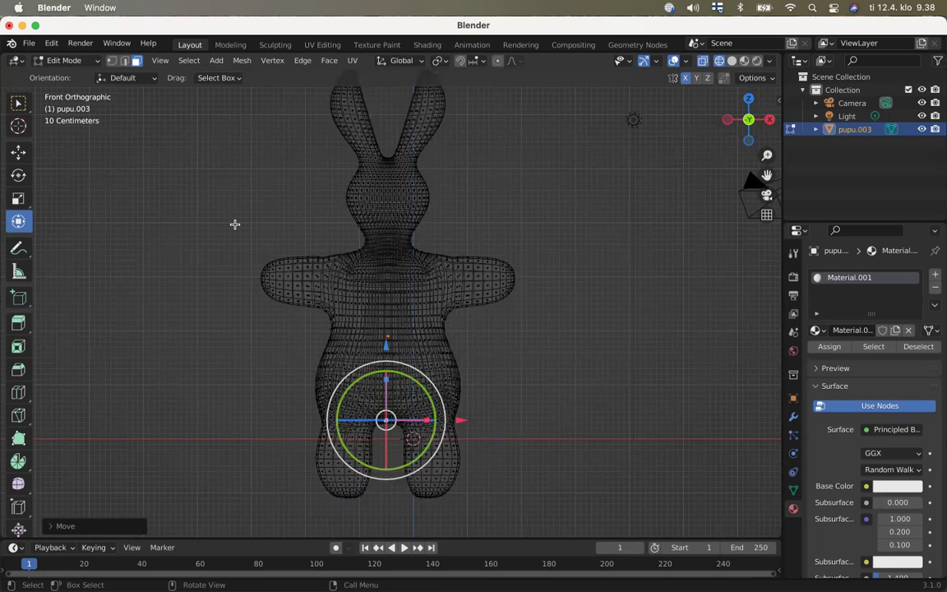
left_click_drag(235, 224, 316, 337)
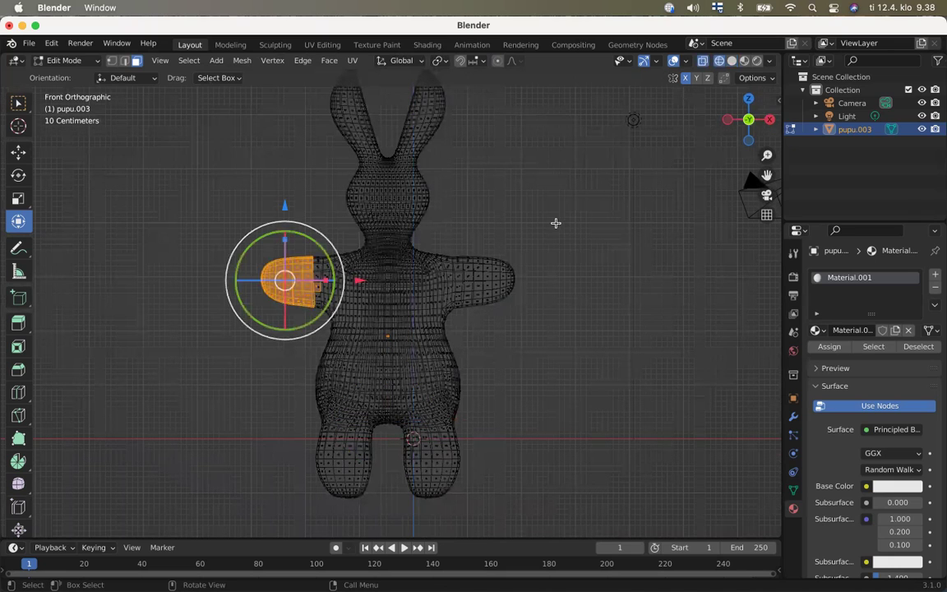
left_click_drag(554, 221, 457, 332)
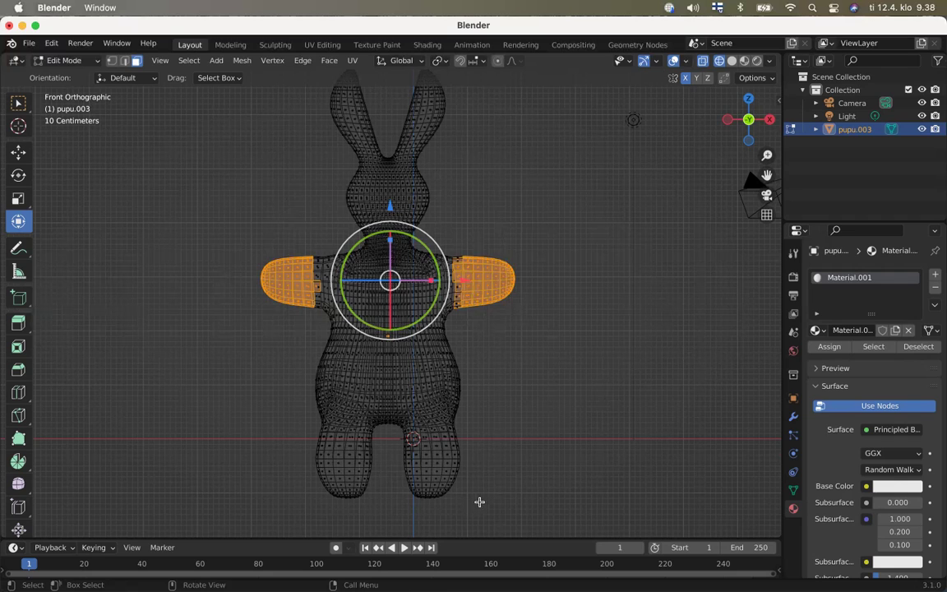
key("shift")
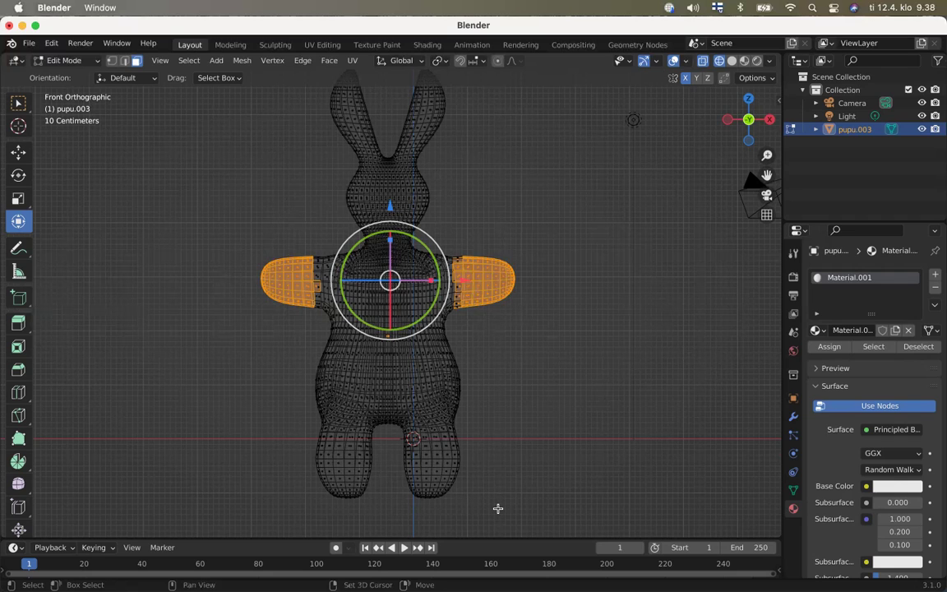
left_click_drag(497, 508, 262, 435, "shift")
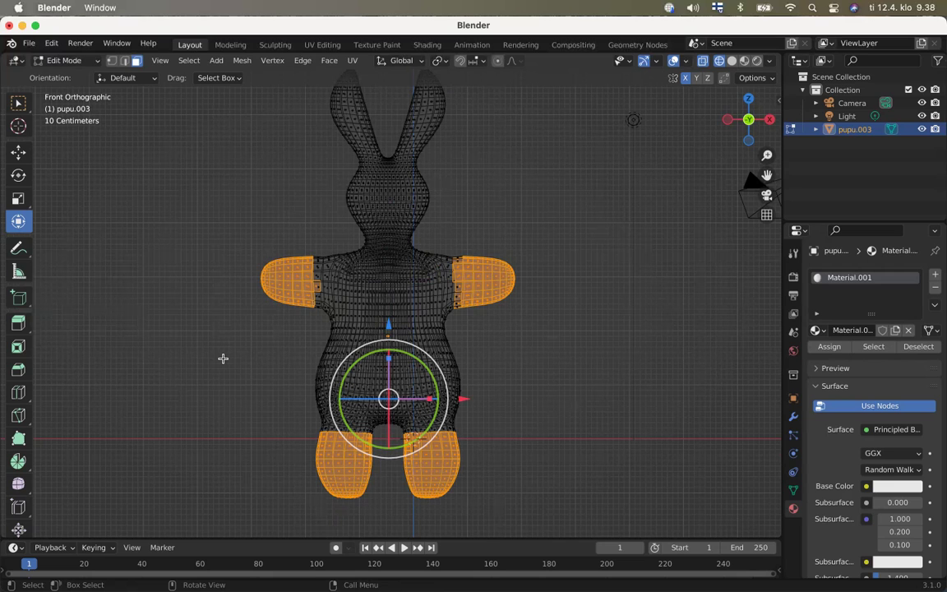
Check the selected hands and feet from all sides and return the viewport to solid shading
scroll(223, 358, "right", 10)
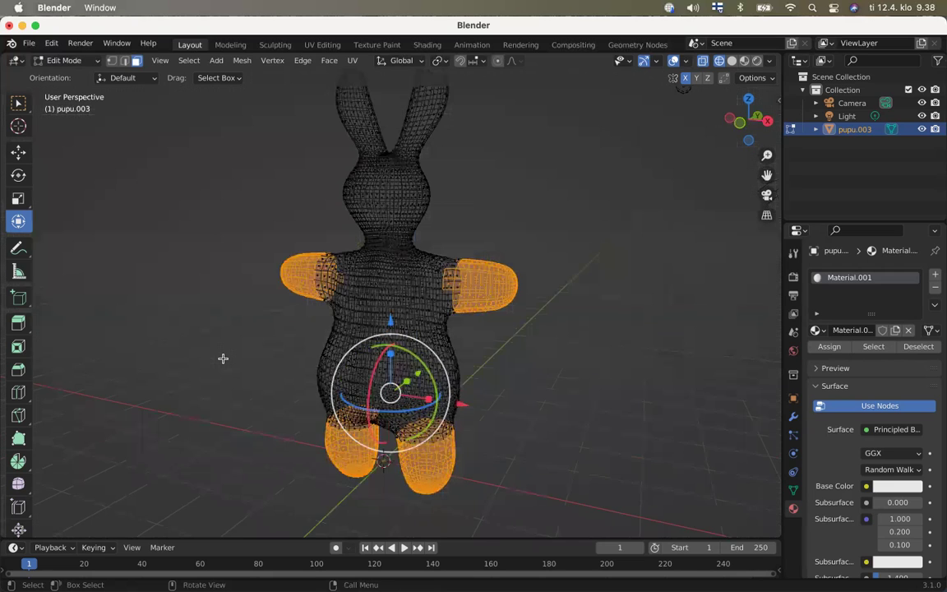
scroll(223, 358, "right", 5)
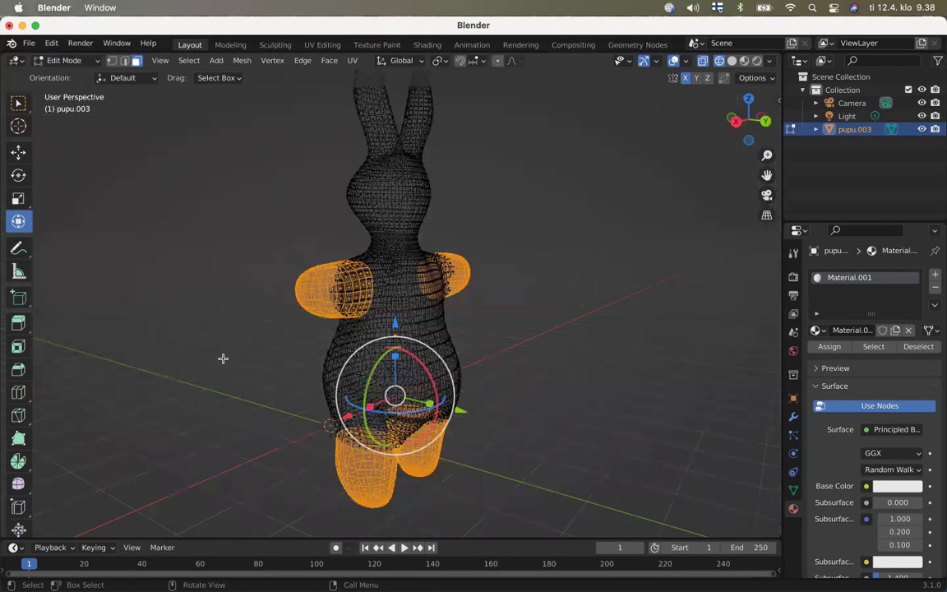
scroll(222, 358, "right", 20)
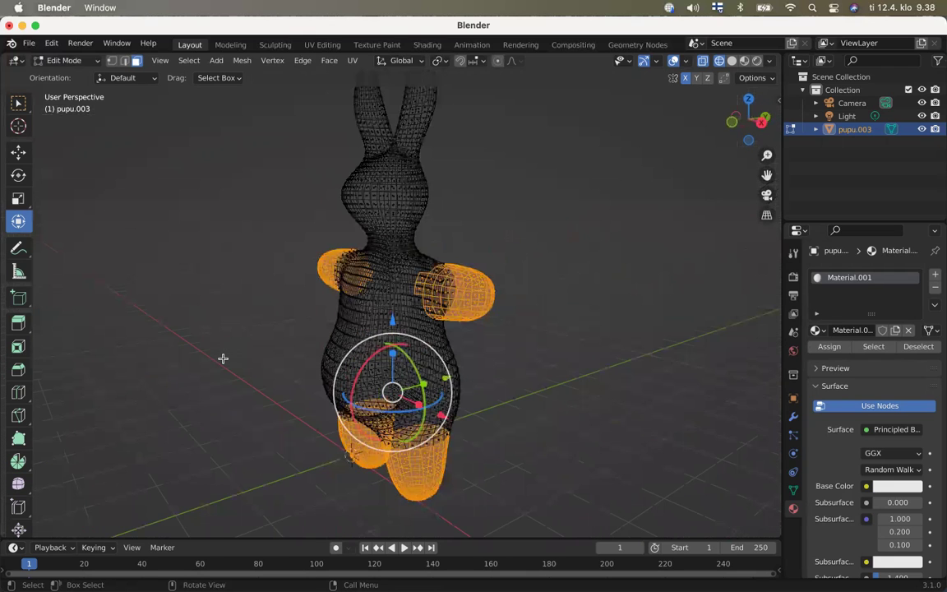
scroll(223, 359, "right", 10)
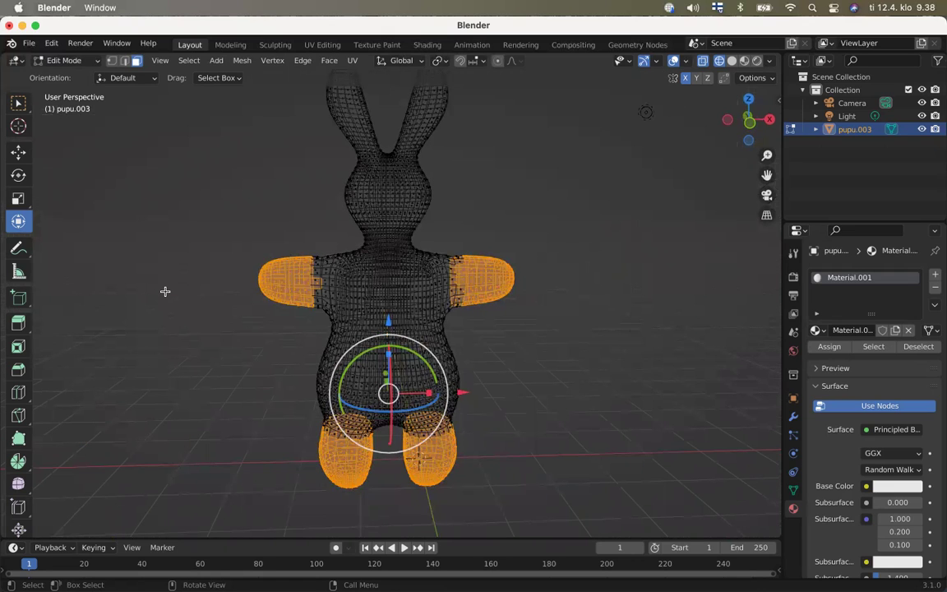
key("z")
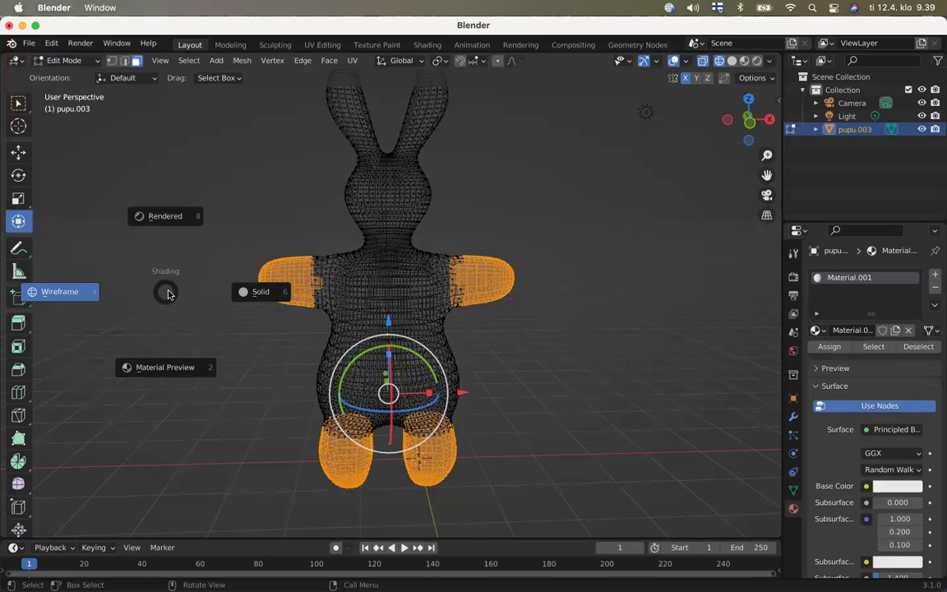
left_click(256, 293)
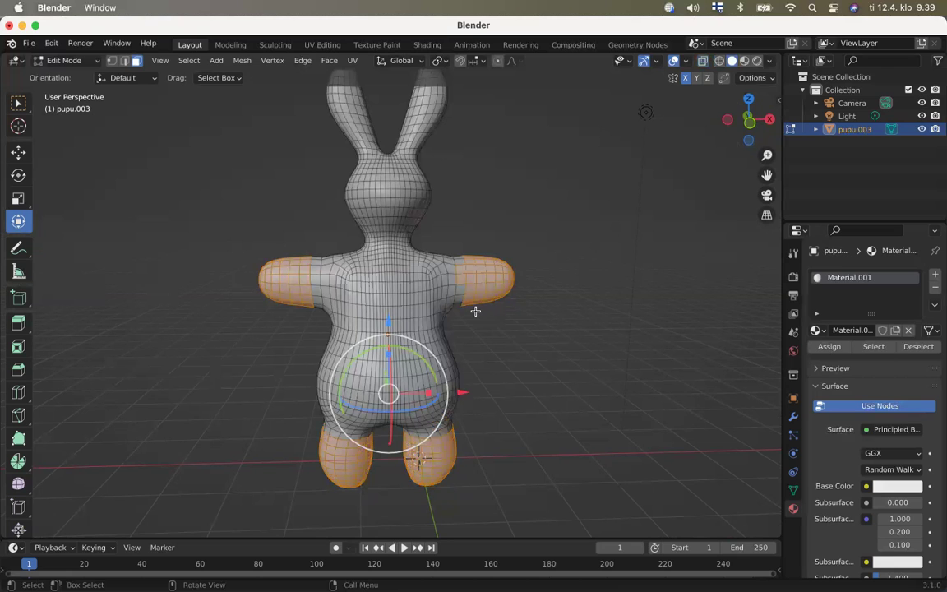
Extend the hand selection with Circle Select by adding the unselected faces along the inner edge of both arms
scroll(474, 311, "up", 2)
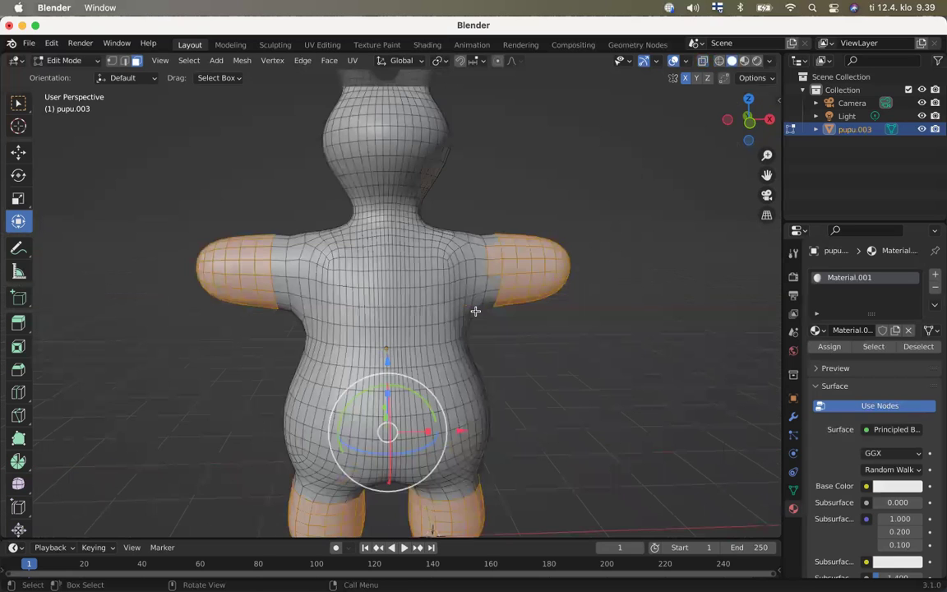
scroll(475, 310, "up", 2)
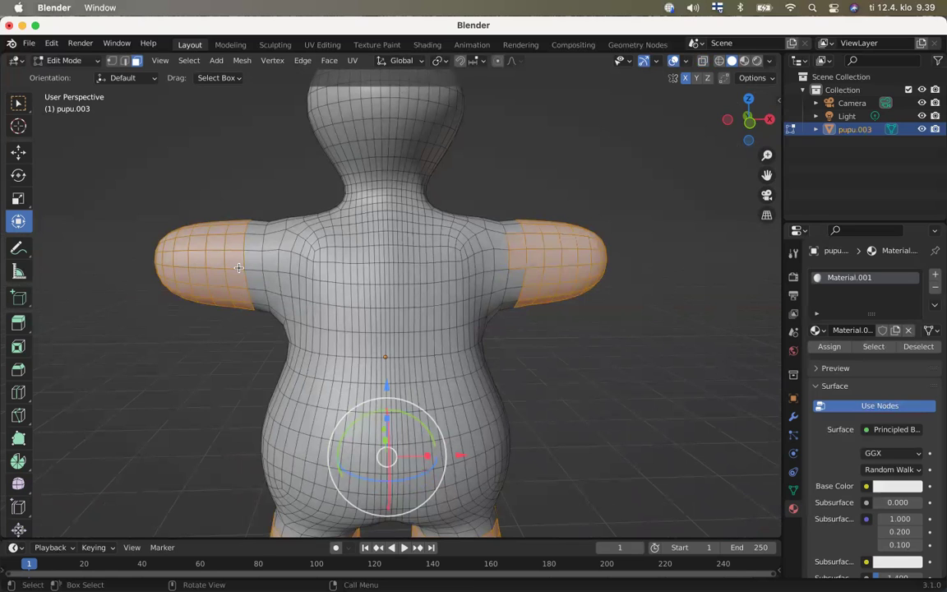
key("c")
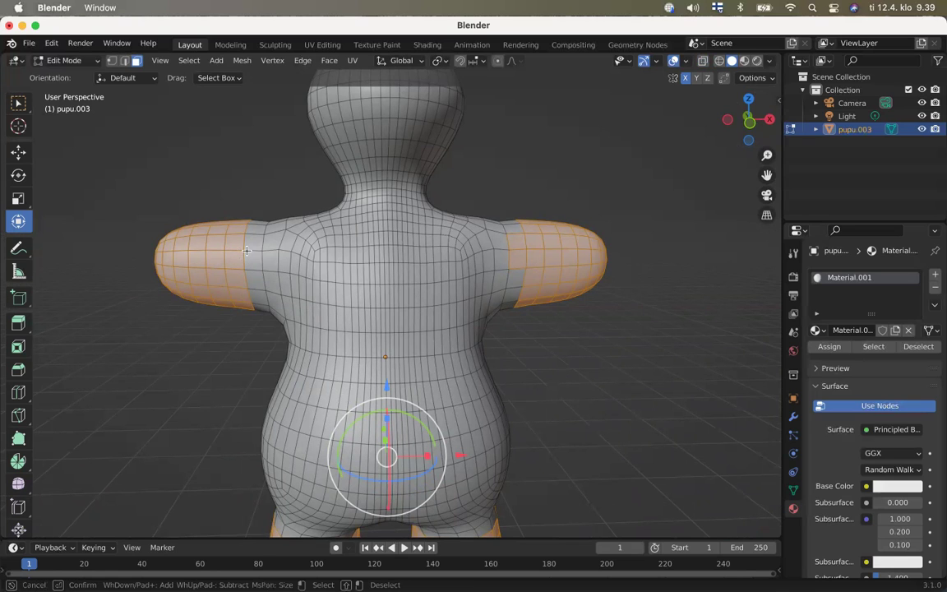
mouse_move(246, 233)
left_mouse_down()
mouse_move(247, 216)
mouse_move(247, 310)
left_mouse_up()
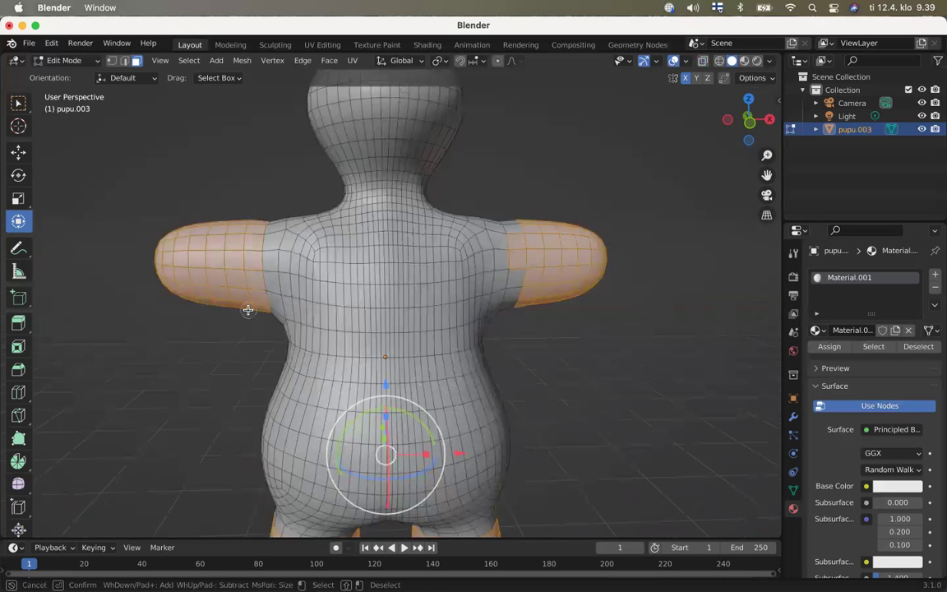
left_click_drag(522, 272, 519, 308)
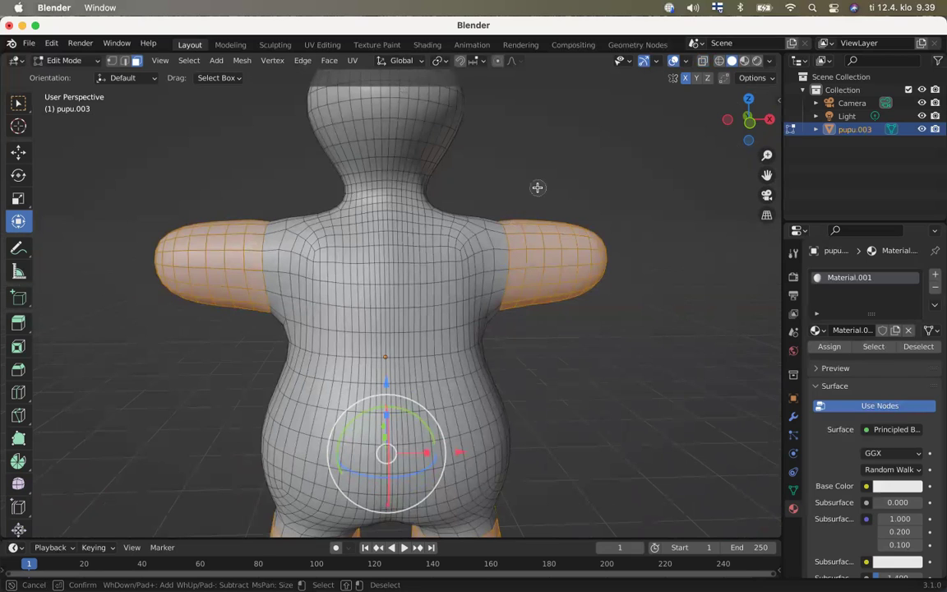
key("Escape")
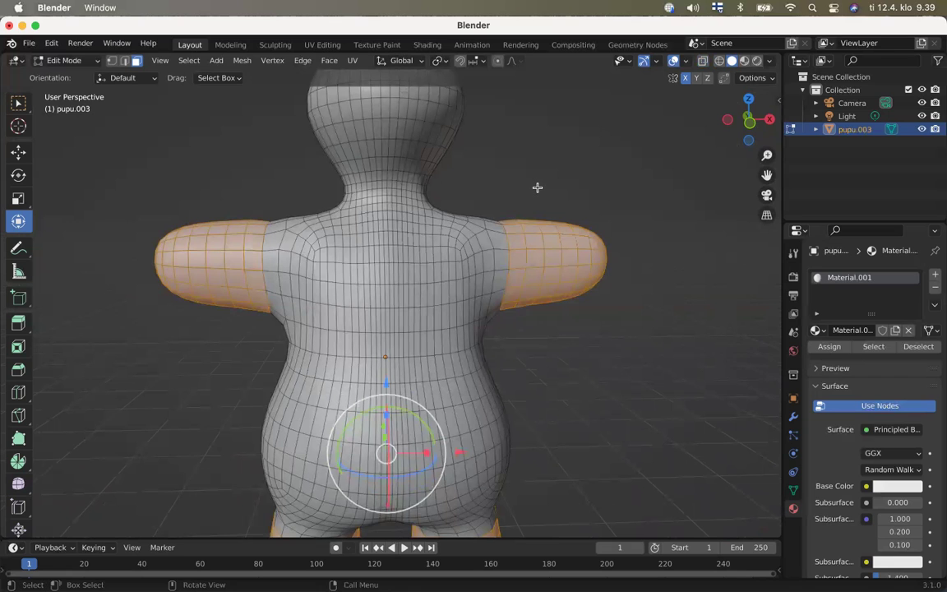
Circle-select the missing faces at the hand selection's inner edge on the other side of the bunny's arms
scroll(537, 187, "left", 10)
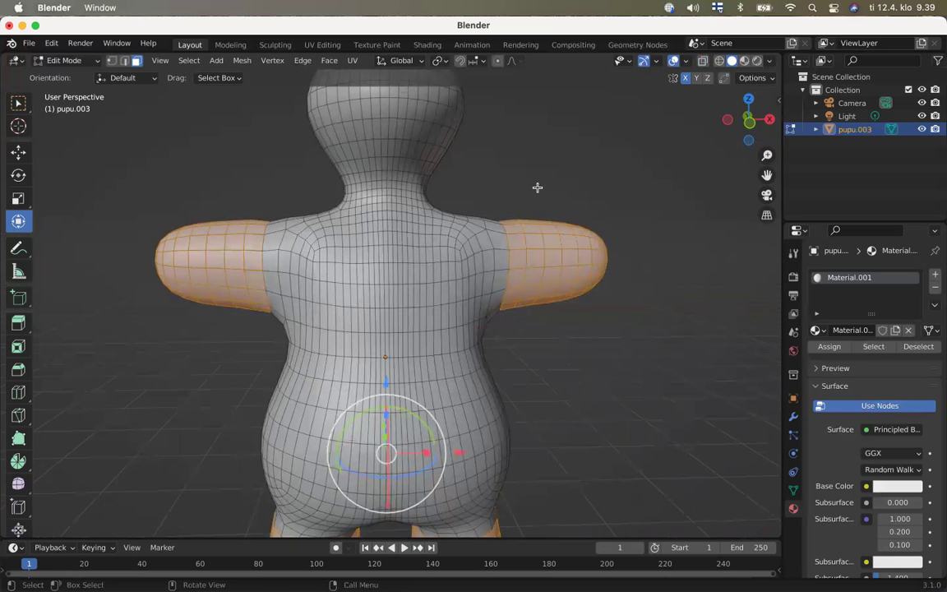
scroll(537, 187, "right", 10)
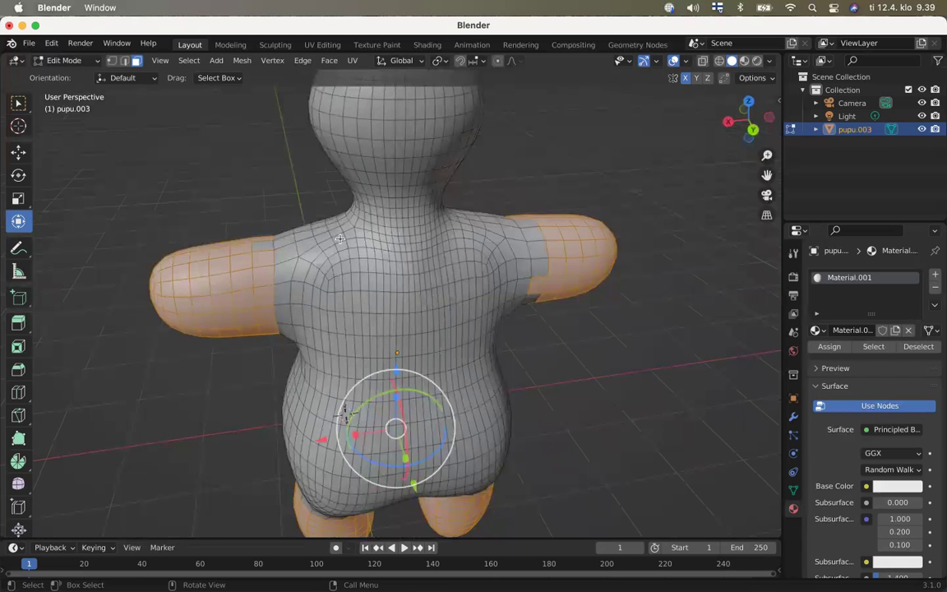
key("c")
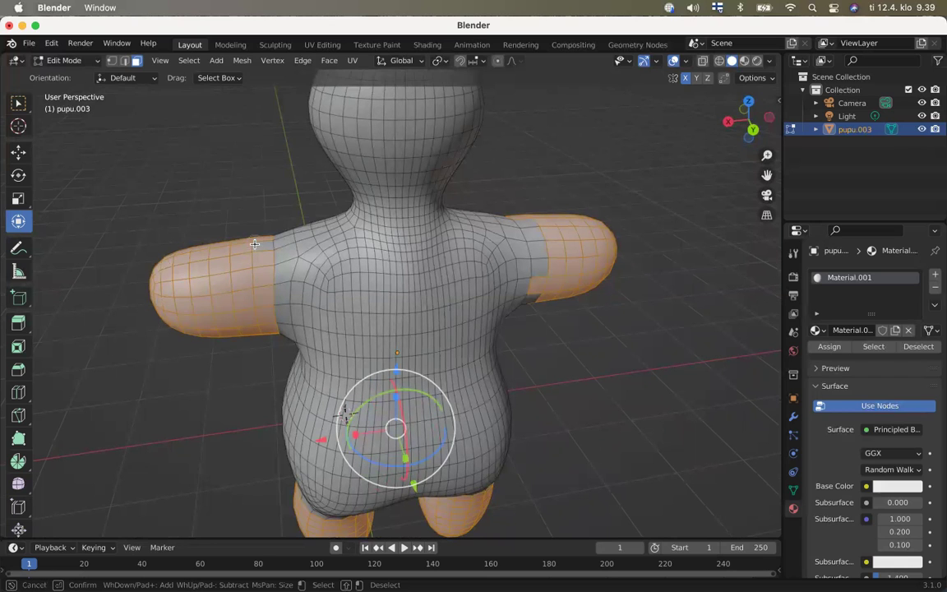
mouse_move(549, 261)
left_mouse_down()
mouse_move(536, 224)
mouse_move(551, 281)
left_mouse_up()
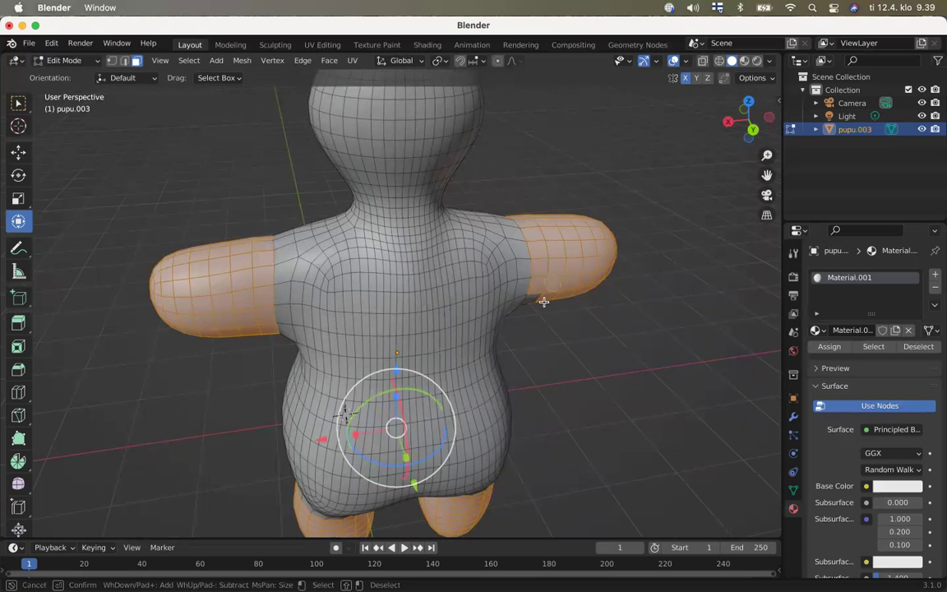
key("Escape")
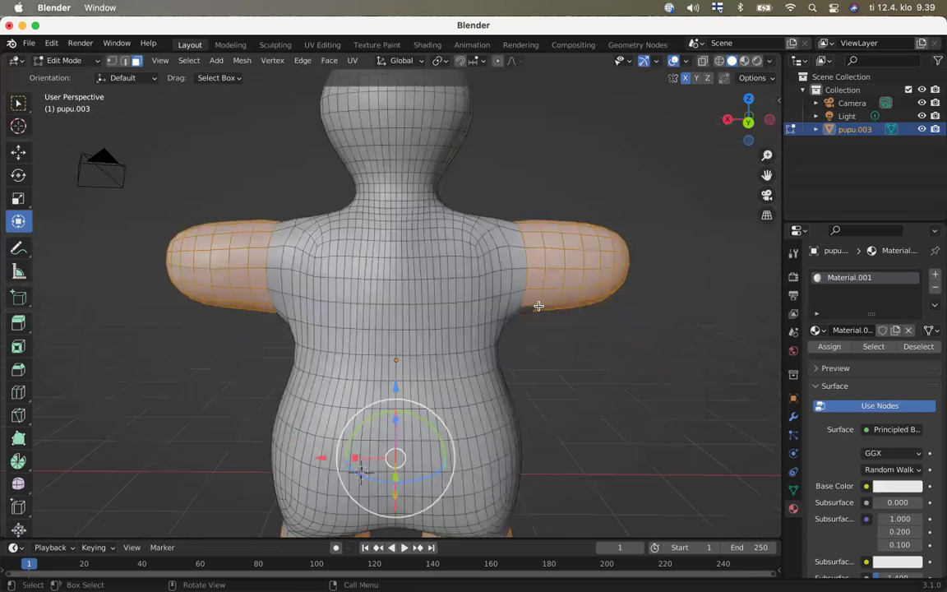
Add the remaining unselected faces on the undersides of both arms to the selection one by one
scroll(538, 305, "down", 10)
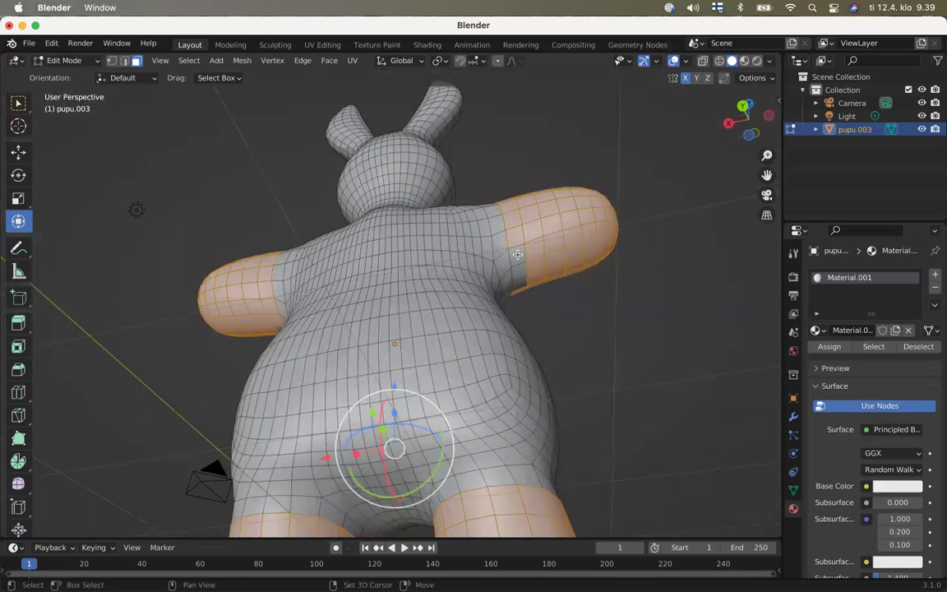
left_click(516, 254, "shift")
left_click(519, 273, "shift")
left_click(522, 283, "shift")
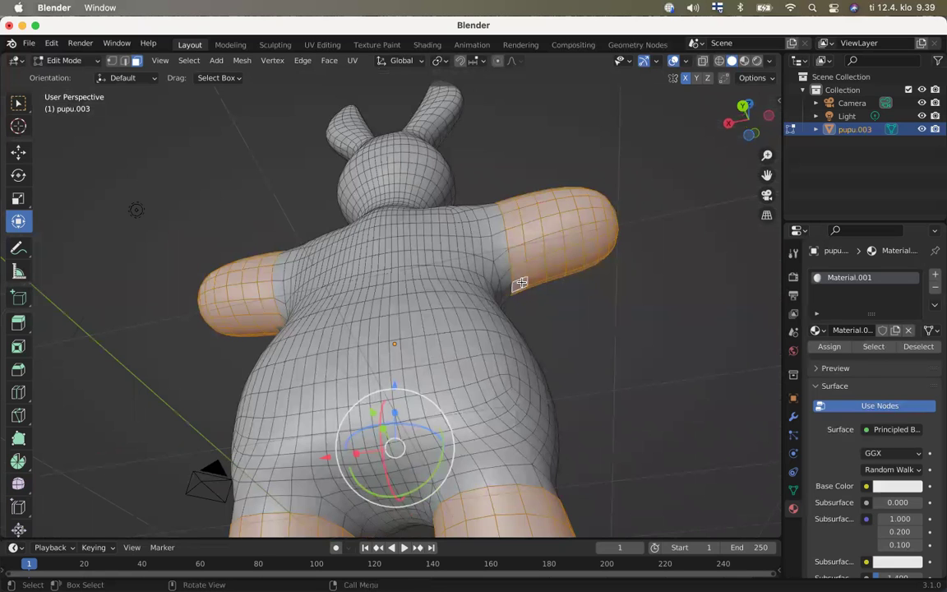
scroll(520, 283, "left", 5, "shift")
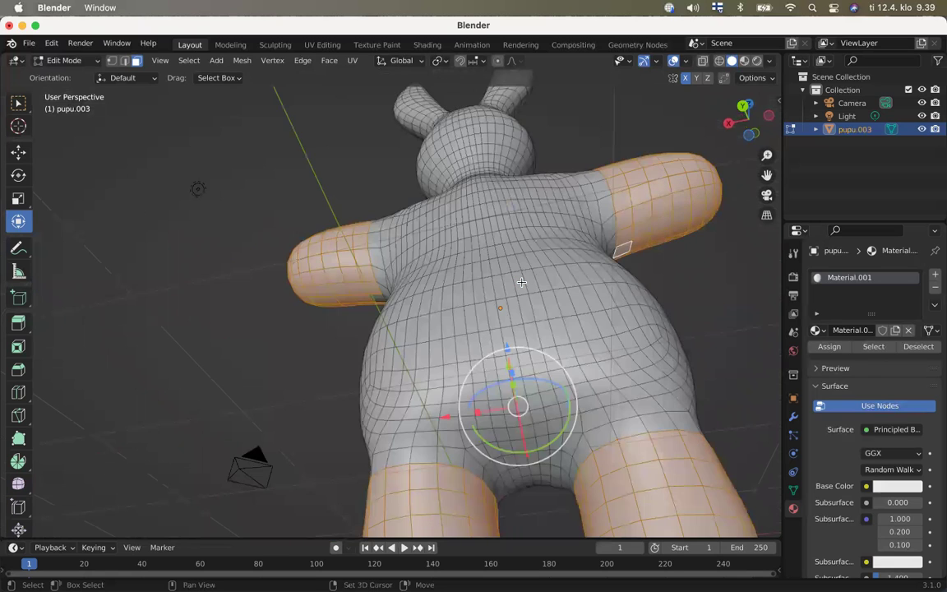
scroll(521, 282, "left", 3, "shift")
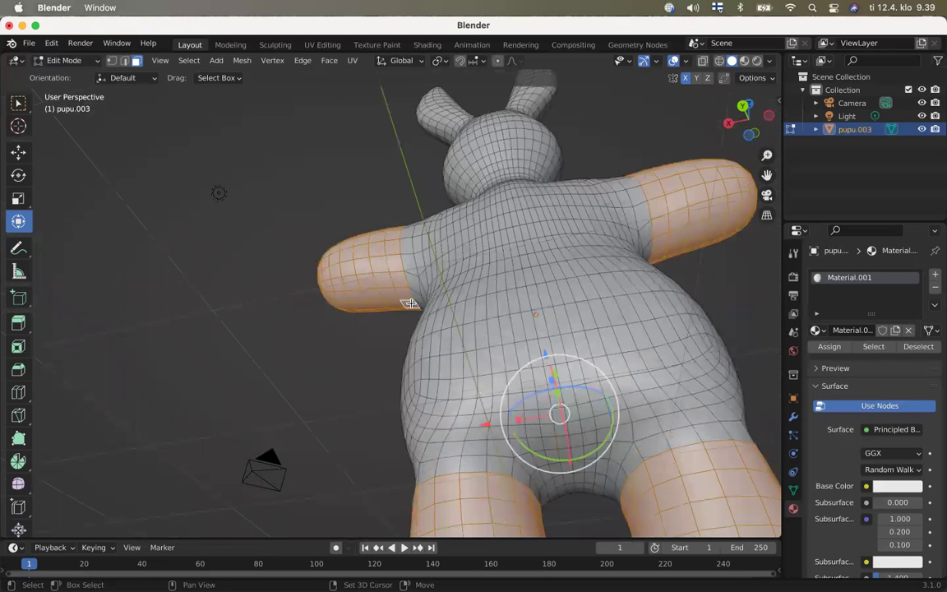
scroll(409, 303, "down", 2)
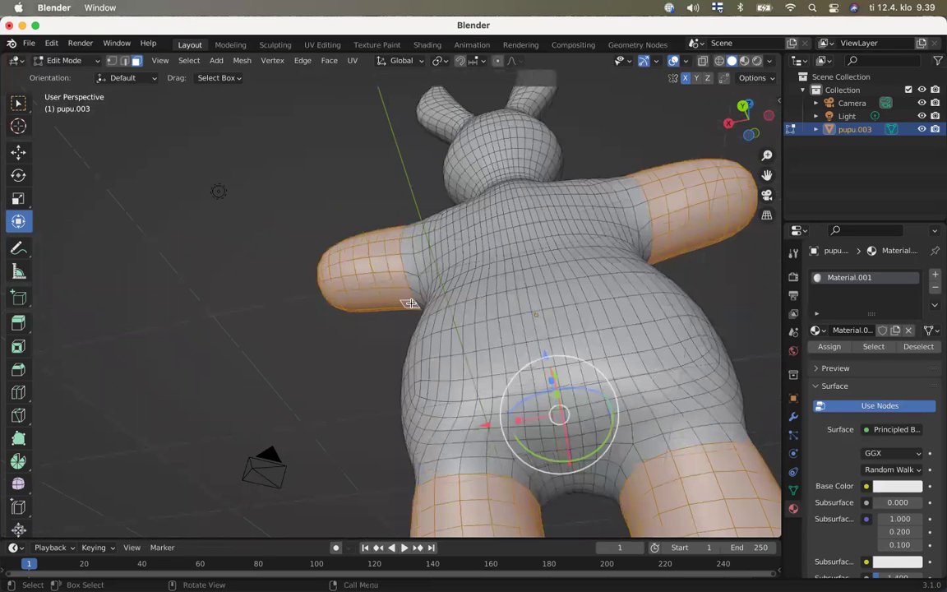
Check from both sides of the bunny that the hand and foot selection is complete and even
scroll(409, 303, "up", 10)
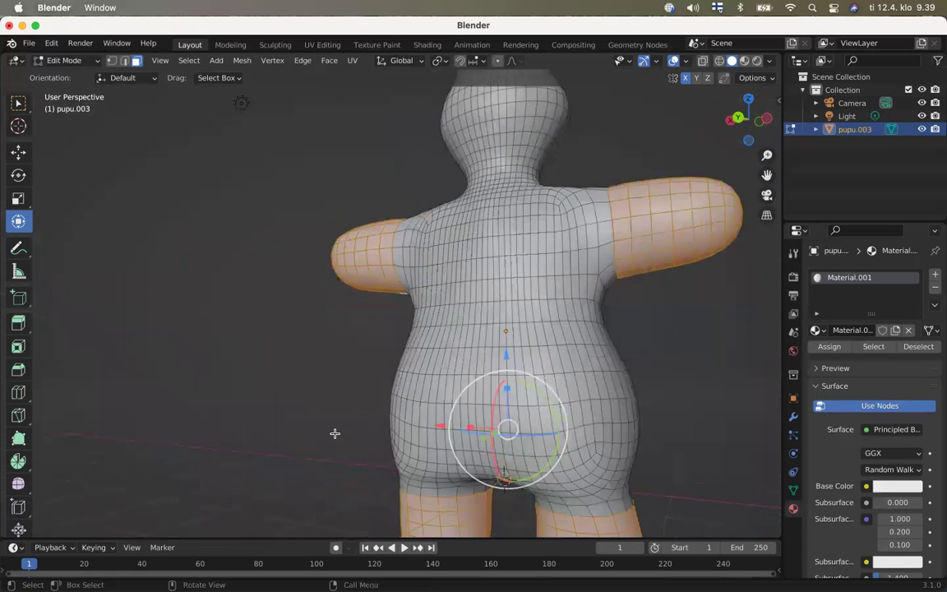
scroll(334, 433, "up", 2)
scroll(335, 433, "right", 10)
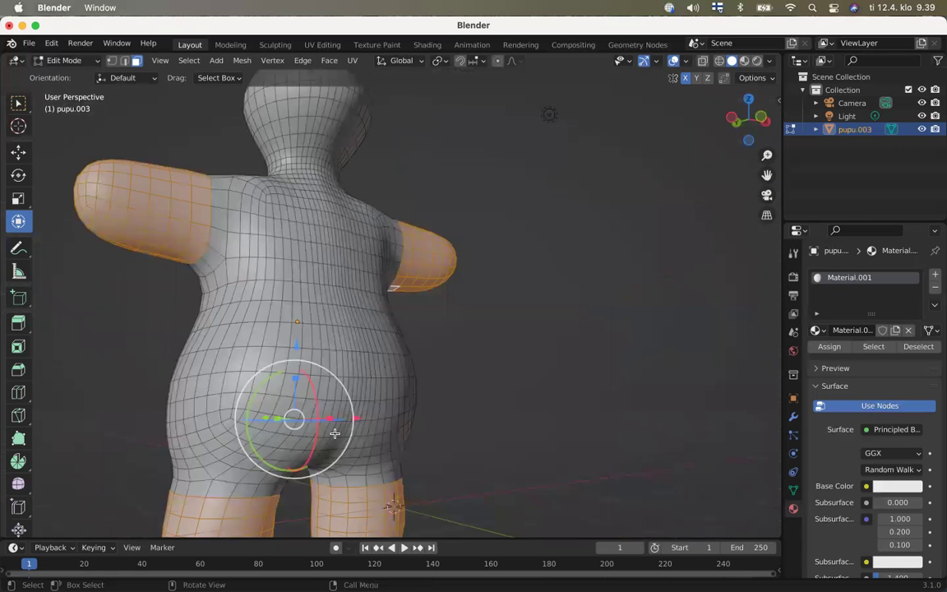
scroll(334, 433, "left", 5)
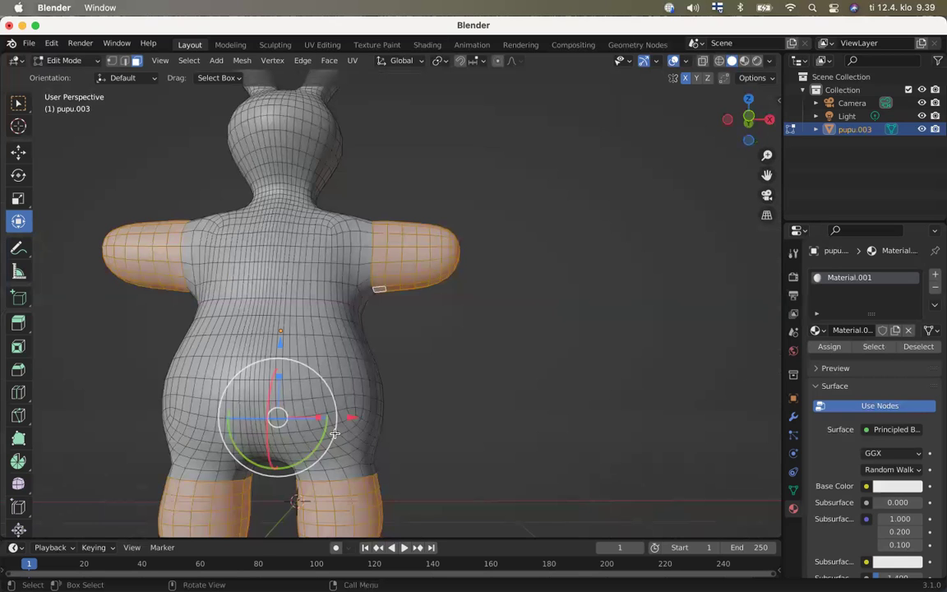
scroll(335, 433, "left", 3)
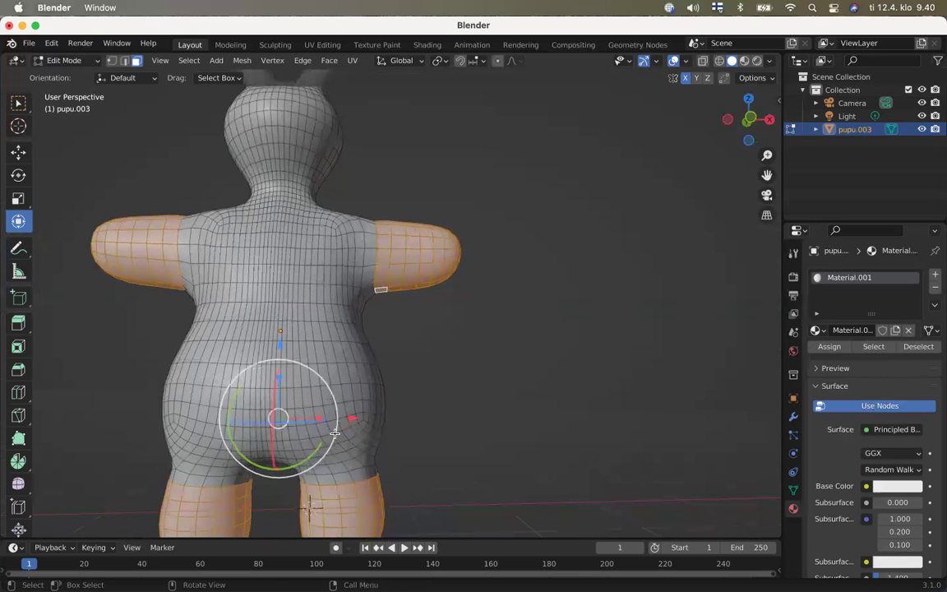
scroll(335, 433, "left", 3)
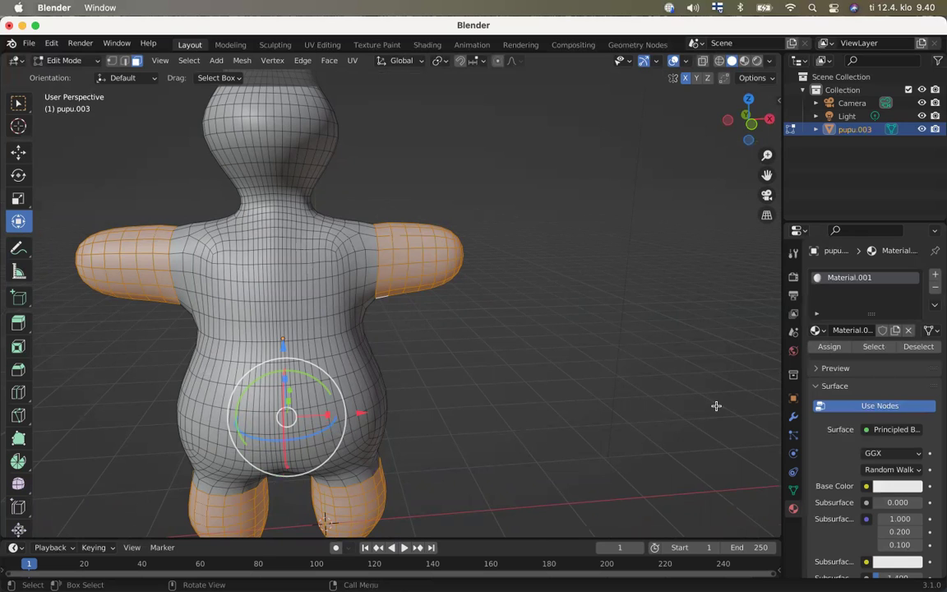
Add a new vertex group to the bunny mesh and assign the selected hand and foot faces to it
left_click(792, 492)
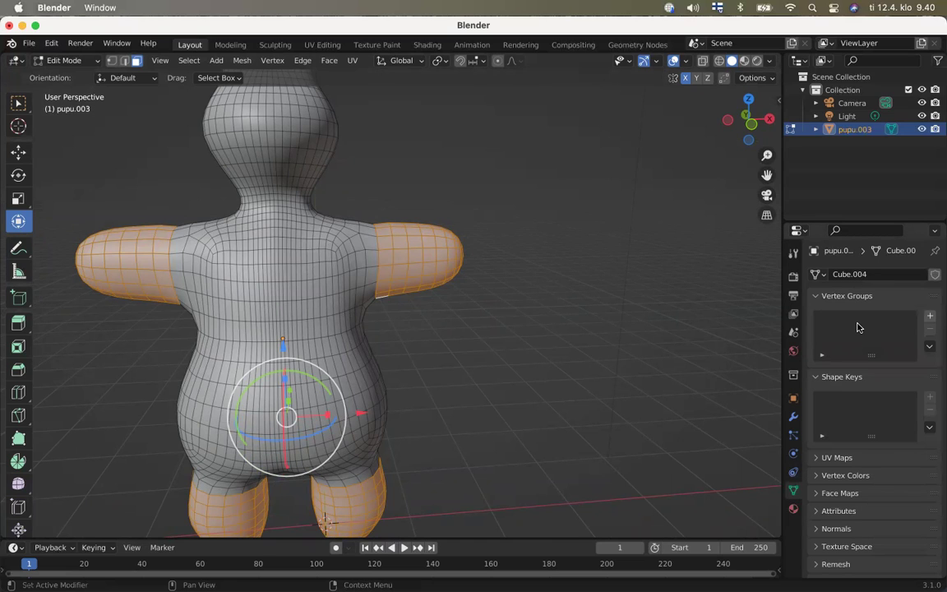
left_click(929, 319)
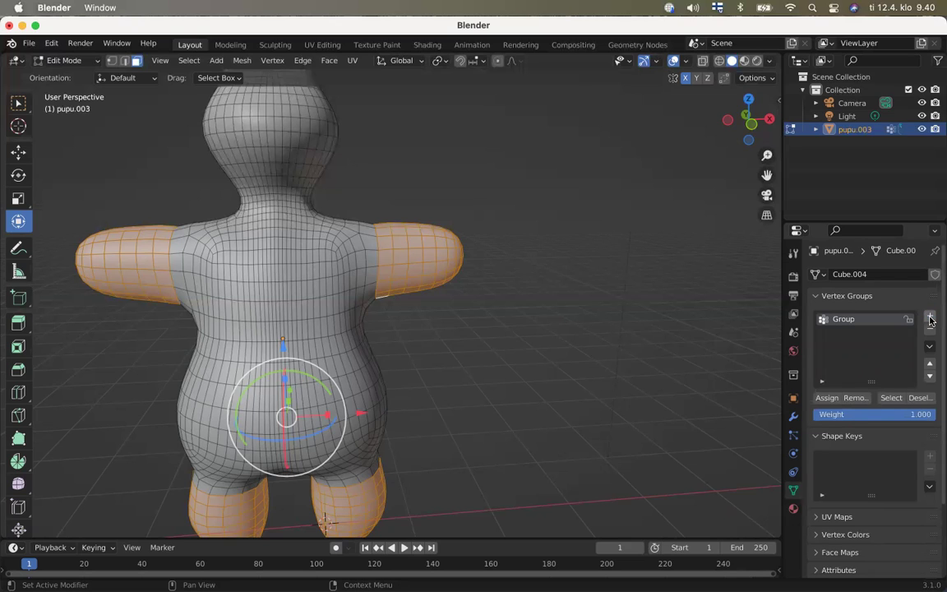
left_click(827, 398)
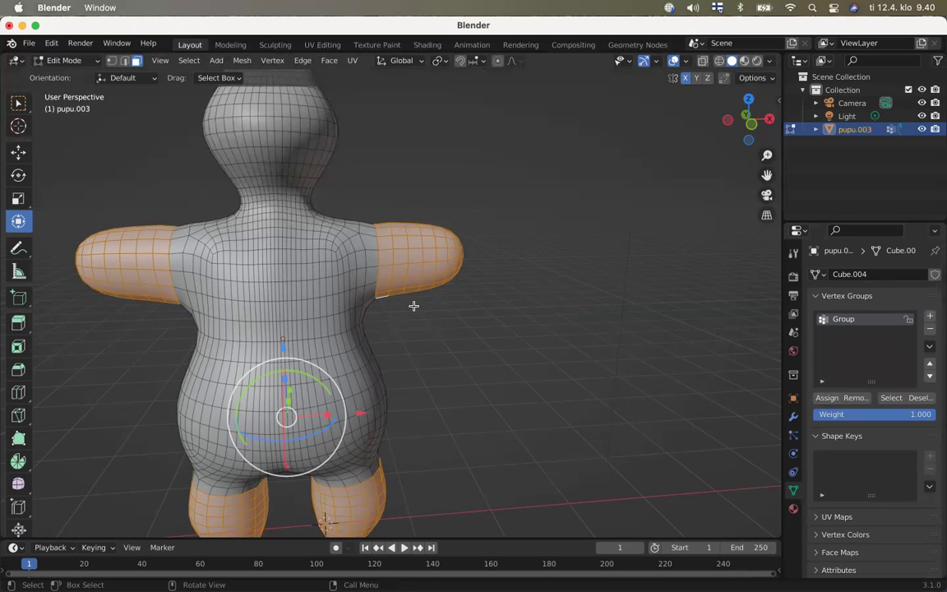
left_click(825, 400)
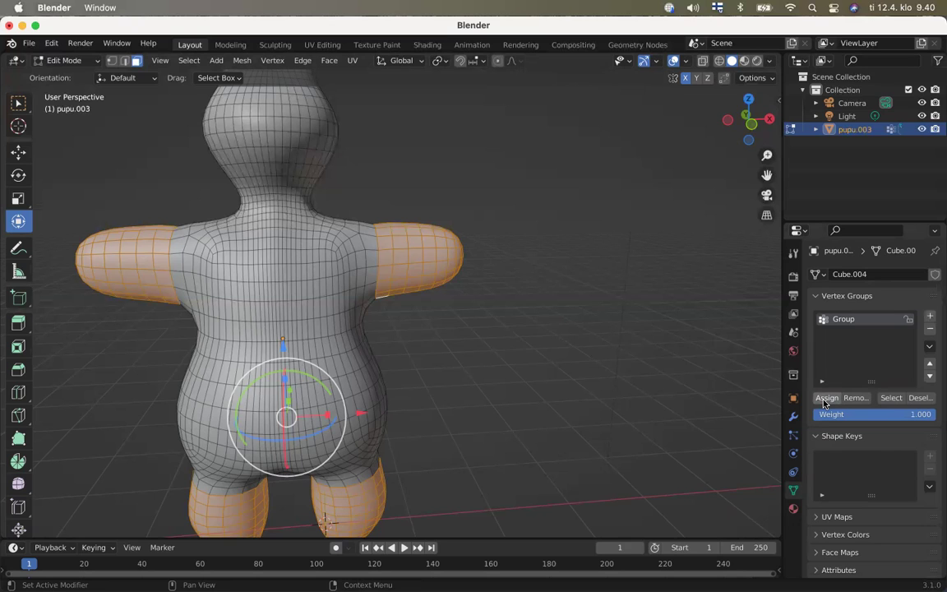
Rename the new vertex group as paws
double_click(845, 322)
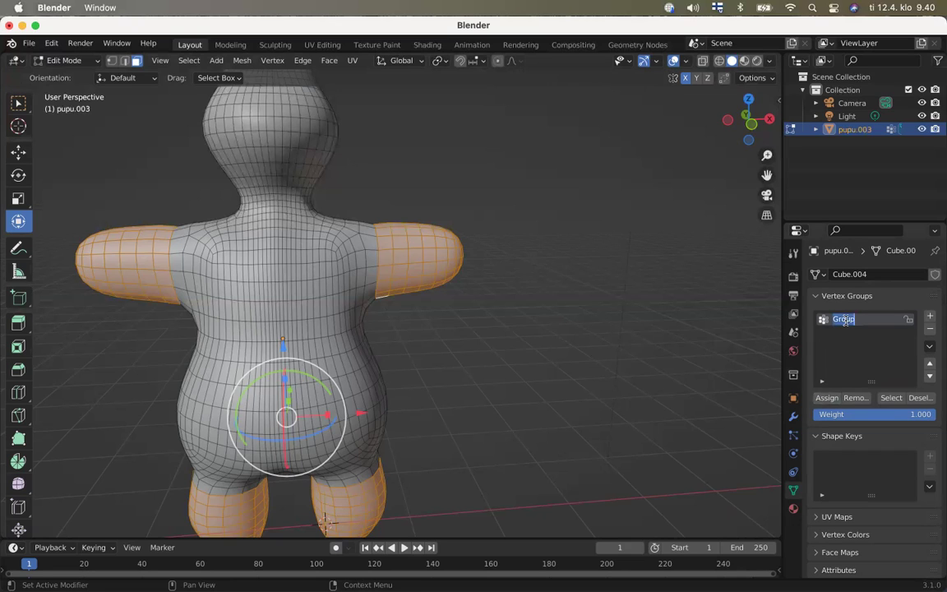
type("paws")
key("Return")
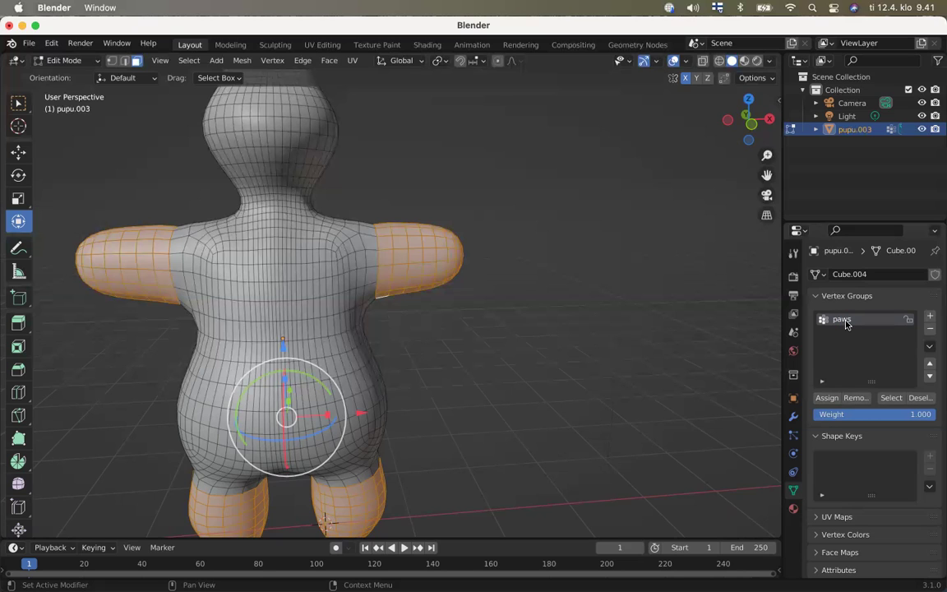
Test the paws vertex group by clearing the selection, selecting the group's faces and deselecting everything again
left_click(642, 306)
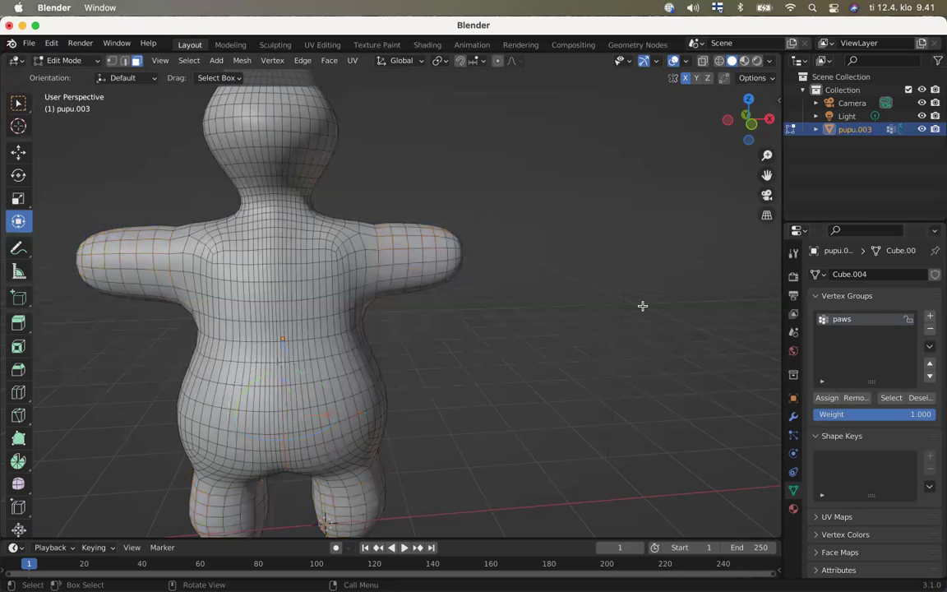
left_click(889, 398)
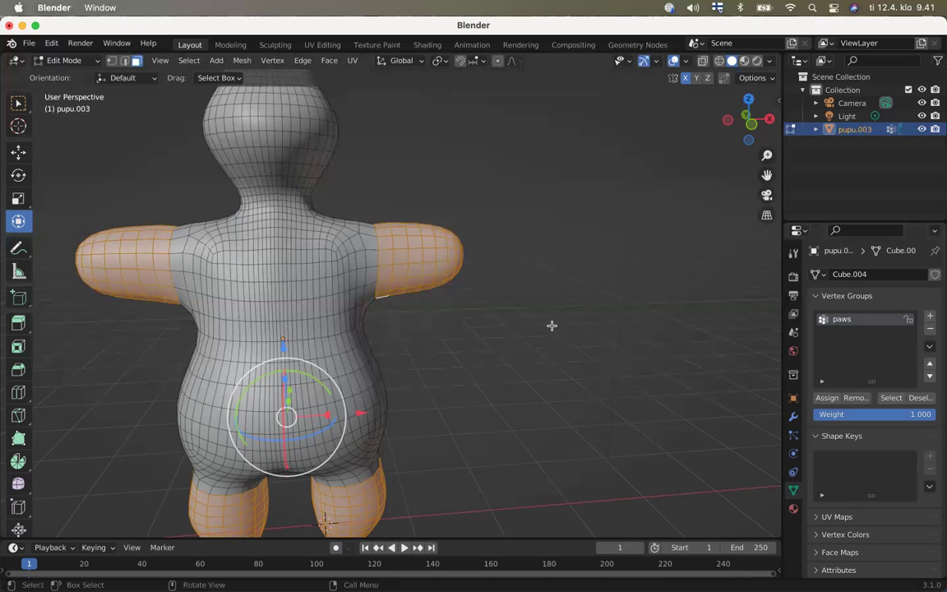
key("alt+a")
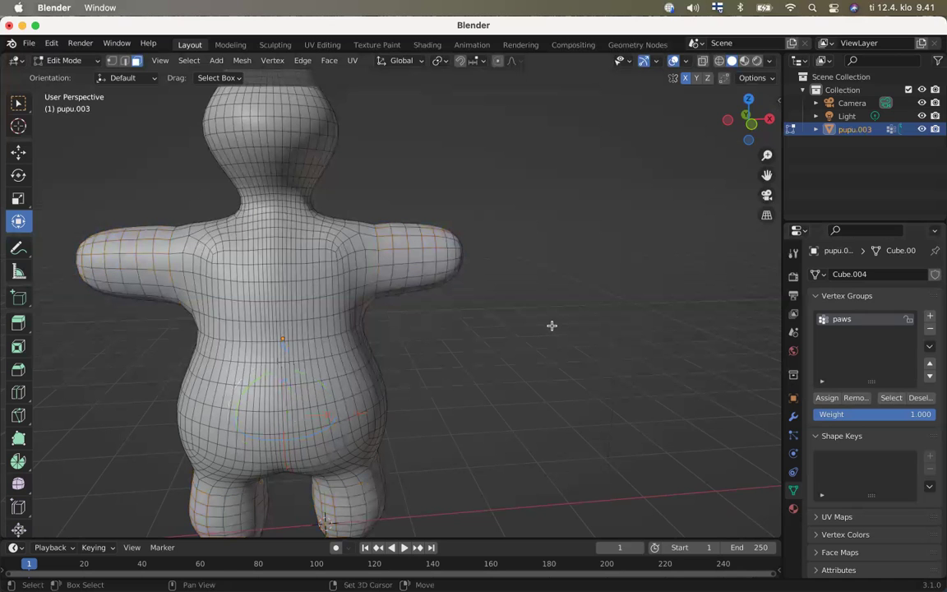
Select all faces of the bunny's head and ears down to the neck in wireframe shading, and return to solid shading
scroll(551, 325, "up", 10, "shift")
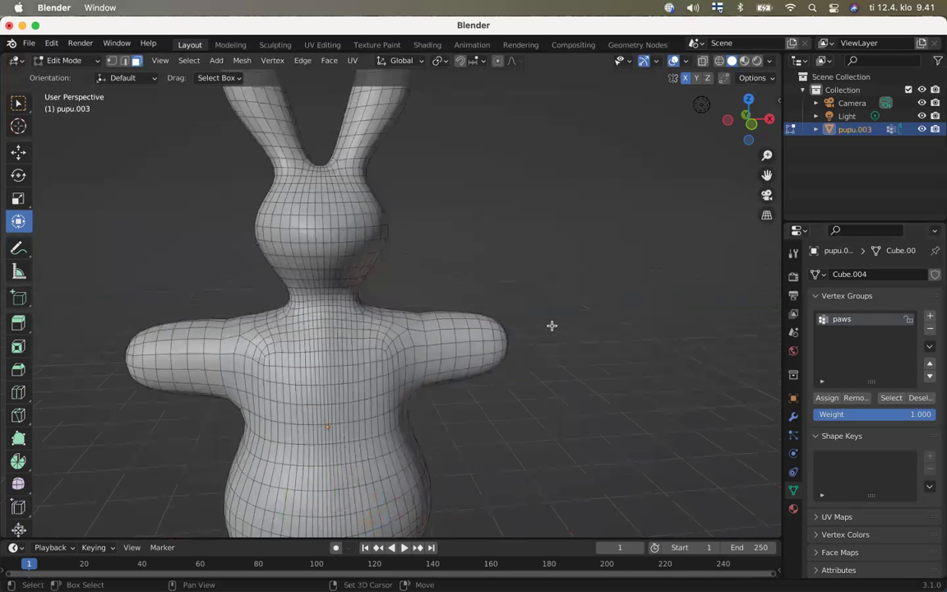
scroll(551, 325, "up", 5)
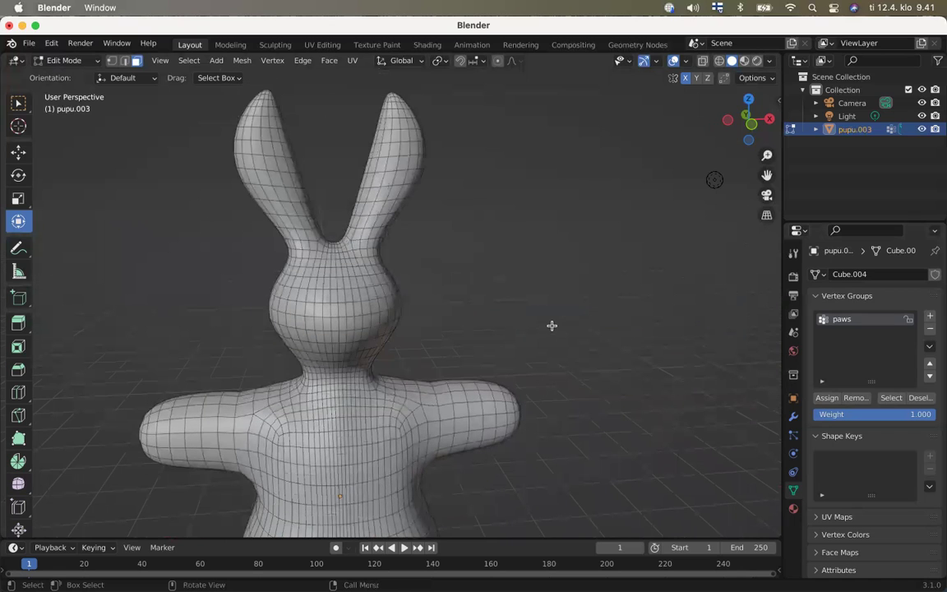
scroll(552, 325, "left", 3)
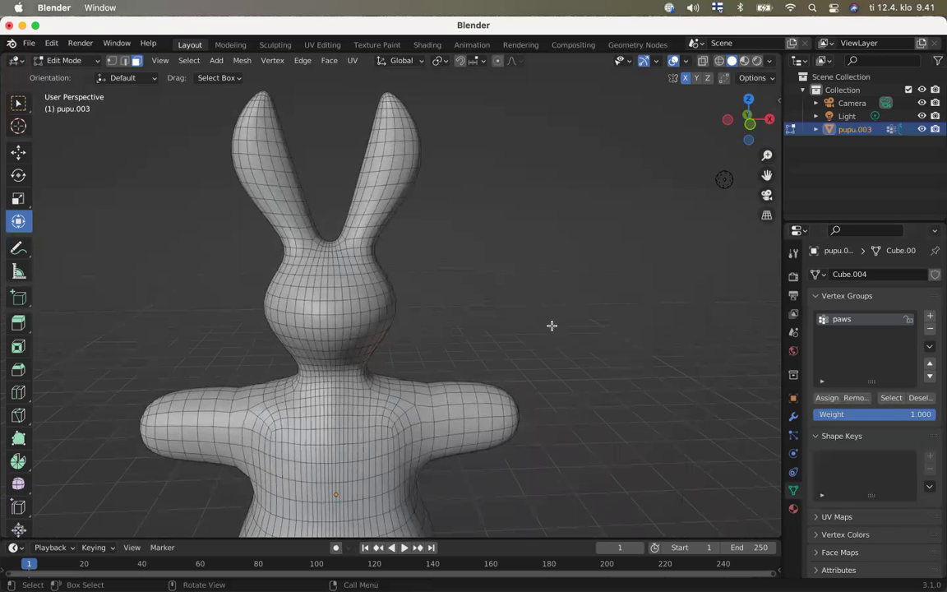
key("z")
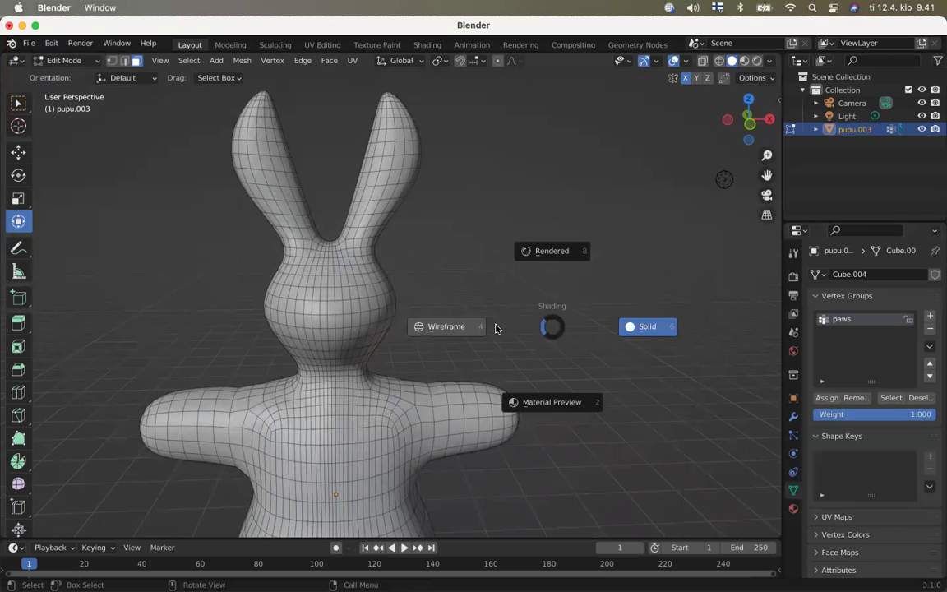
left_click(460, 326)
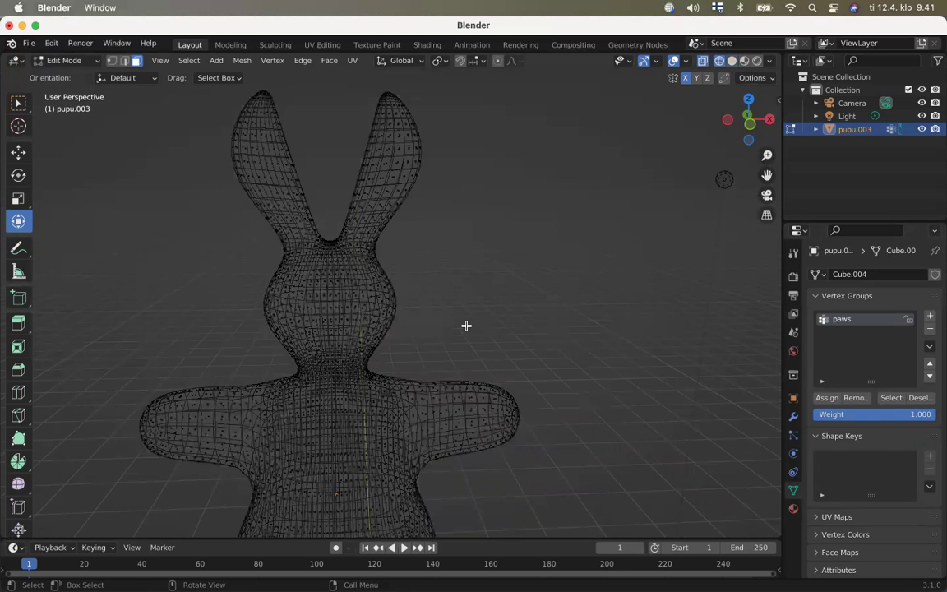
scroll(465, 326, "up", 2)
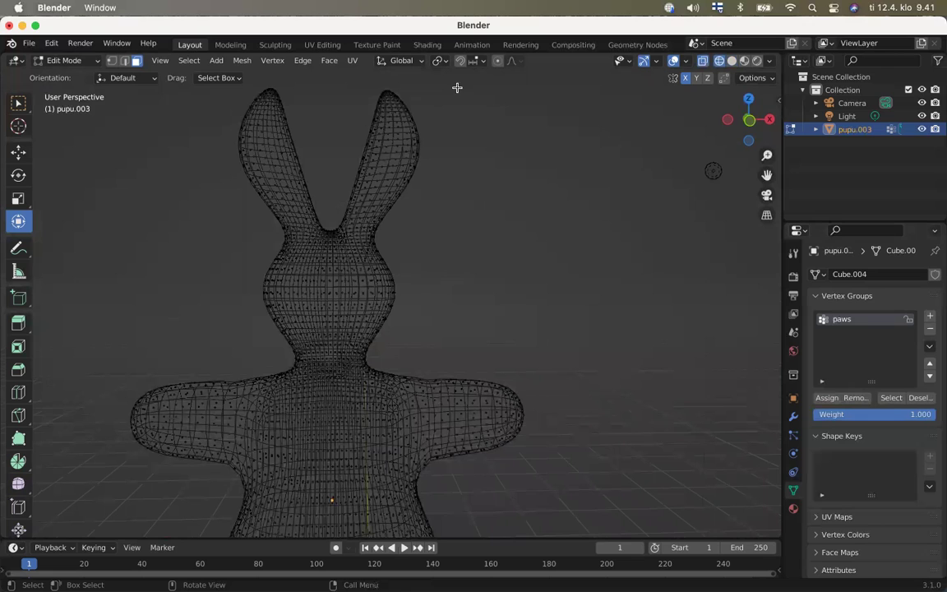
left_click_drag(464, 86, 208, 358)
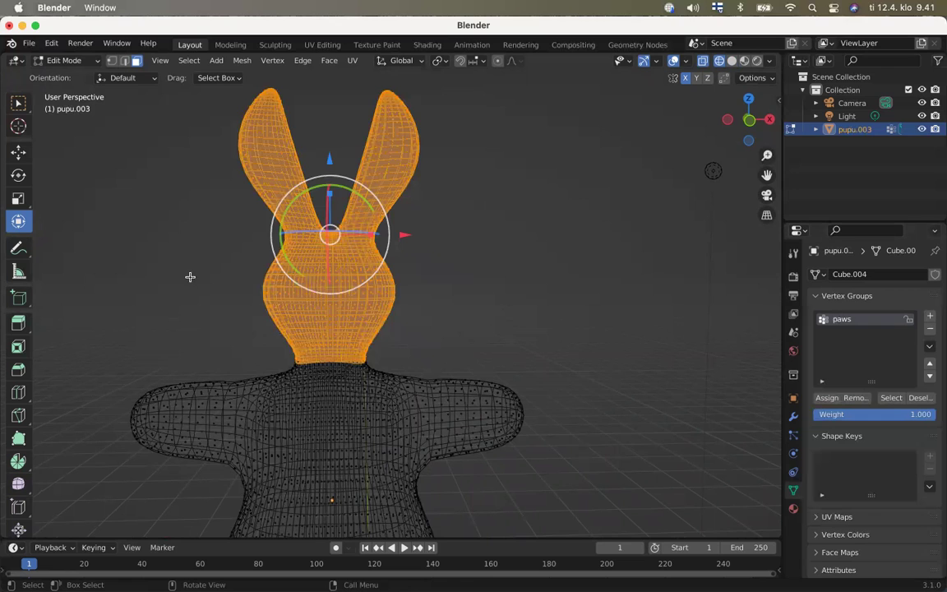
key("z")
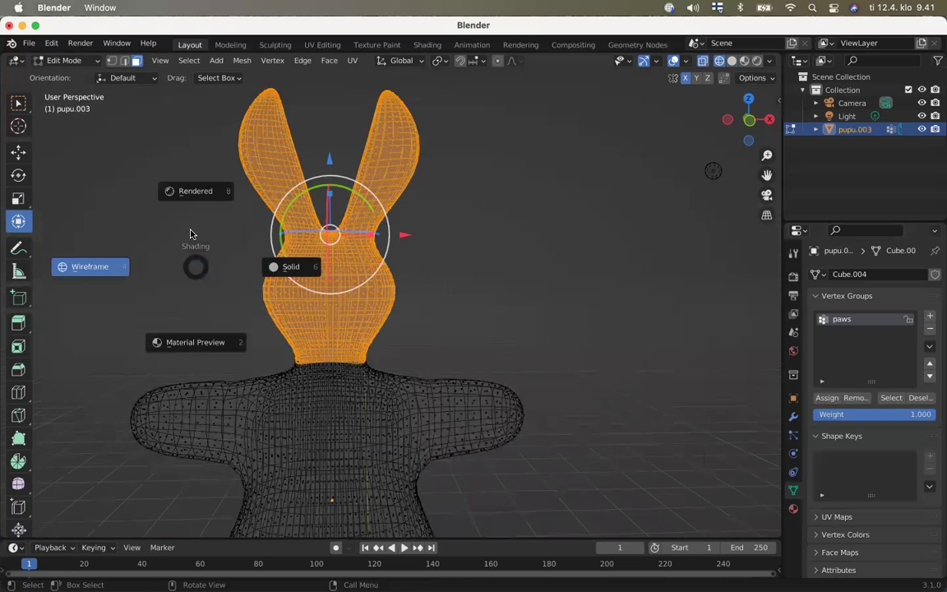
left_click(278, 266)
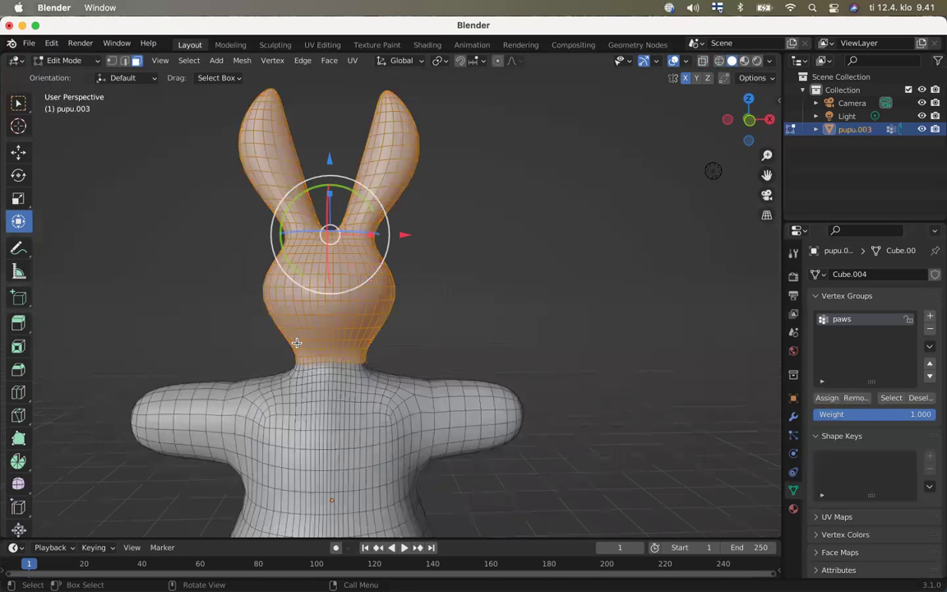
Extend the head selection with Circle Select over the front of the neck and the upper chest between the arms
middle_click_drag(296, 343, 298, 343)
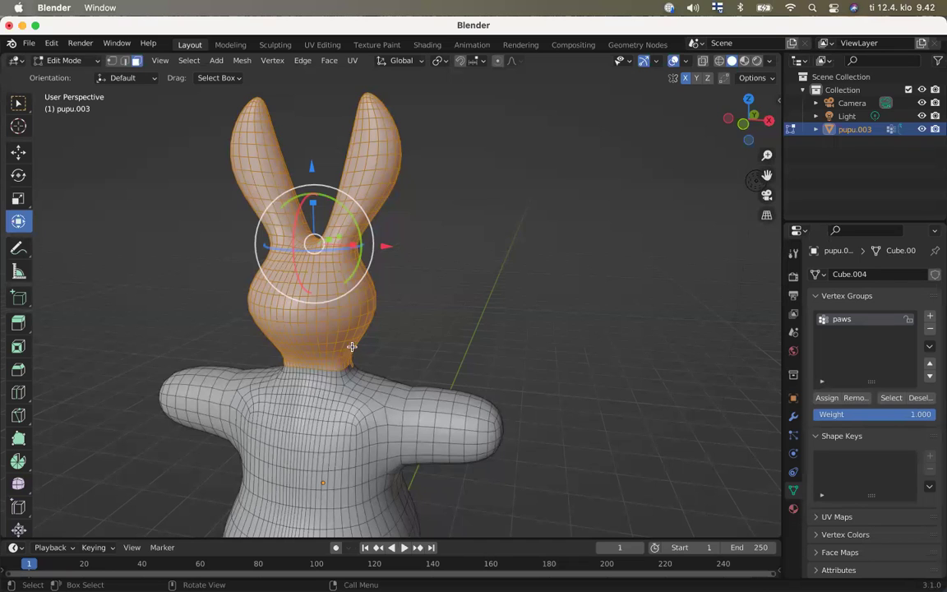
middle_click_drag(410, 309, 409, 309)
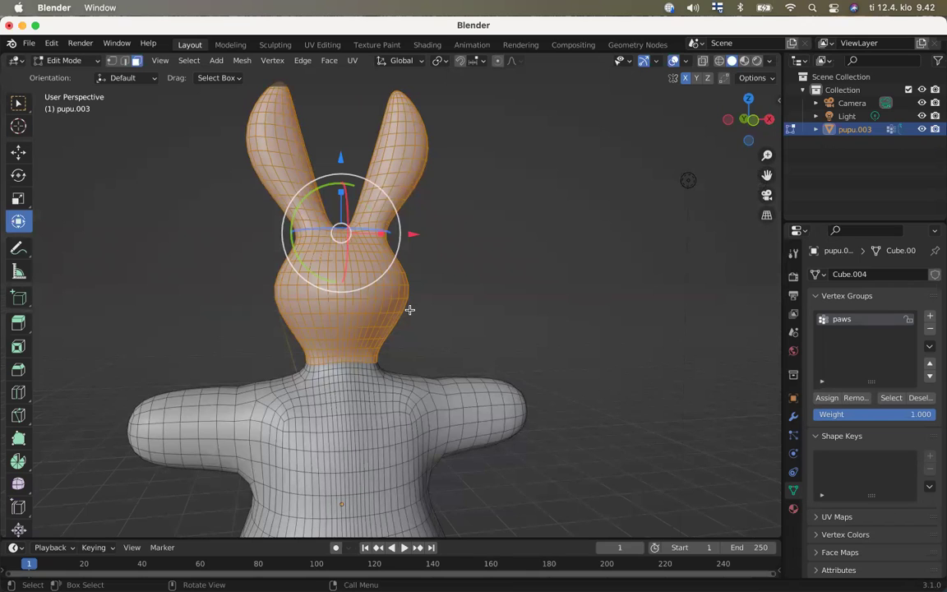
key("c")
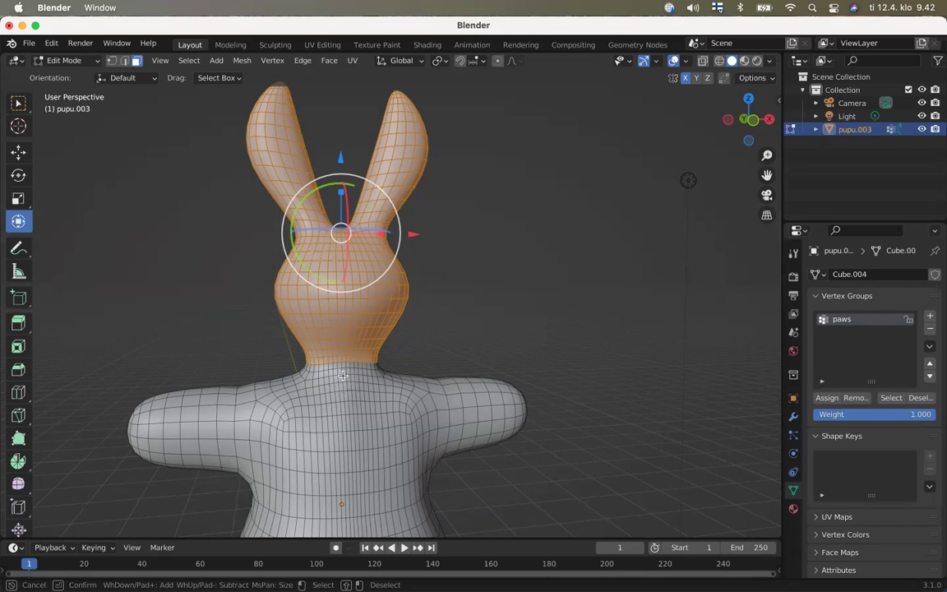
mouse_move(342, 376)
left_mouse_down()
mouse_move(385, 383)
mouse_move(385, 393)
mouse_move(374, 401)
mouse_move(321, 380)
mouse_move(286, 343)
mouse_move(272, 355)
mouse_move(291, 389)
mouse_move(263, 353)
mouse_move(309, 425)
mouse_move(382, 425)
mouse_move(371, 419)
mouse_move(387, 412)
mouse_move(389, 425)
mouse_move(379, 429)
mouse_move(336, 382)
mouse_move(326, 384)
mouse_move(359, 427)
mouse_move(480, 332)
mouse_move(364, 377)
mouse_move(374, 364)
left_mouse_up()
right_click(374, 364)
Add the back of the neck and the upper back between the shoulders to the head selection with Circle Select
scroll(374, 364, "left", 10)
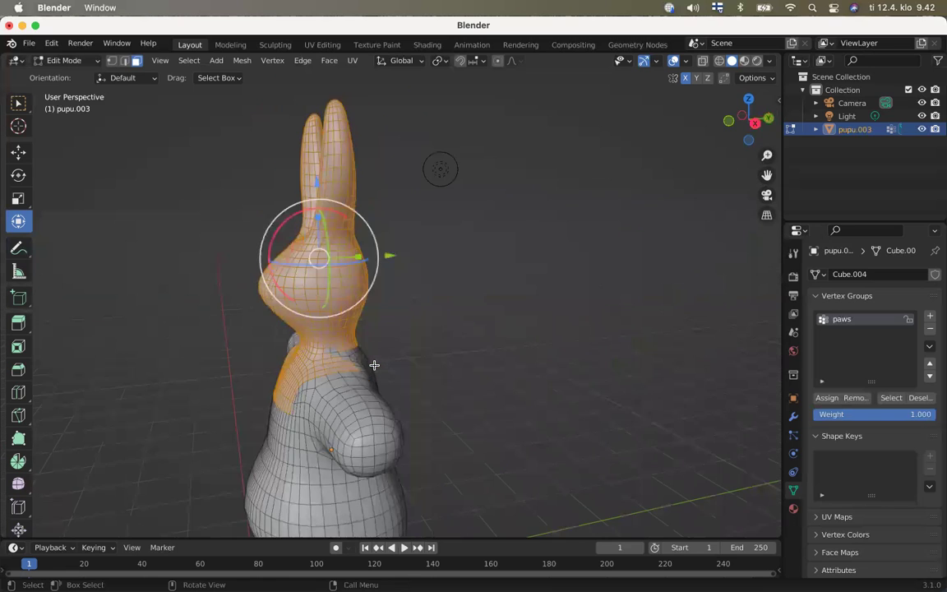
scroll(374, 364, "right", 6)
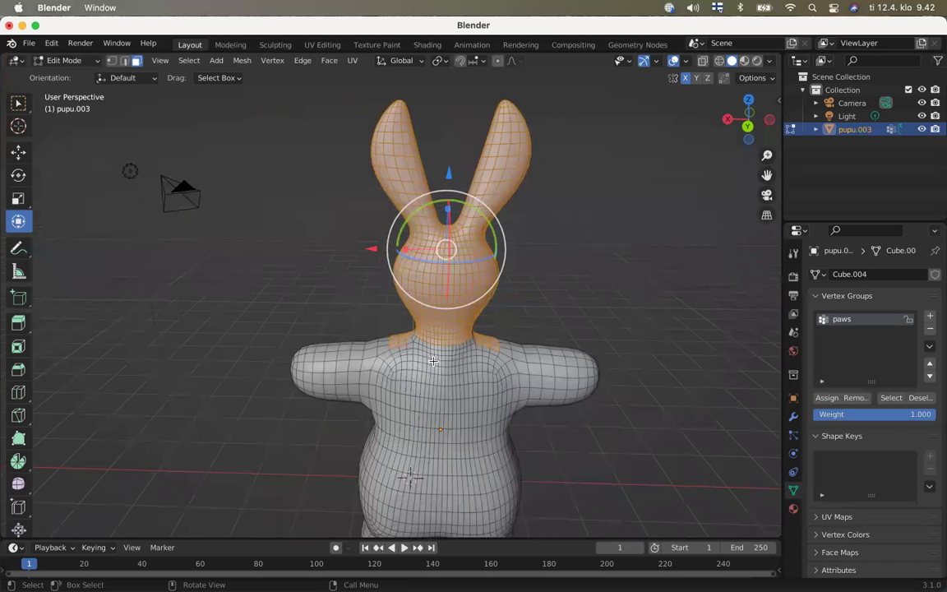
scroll(433, 360, "up", 2)
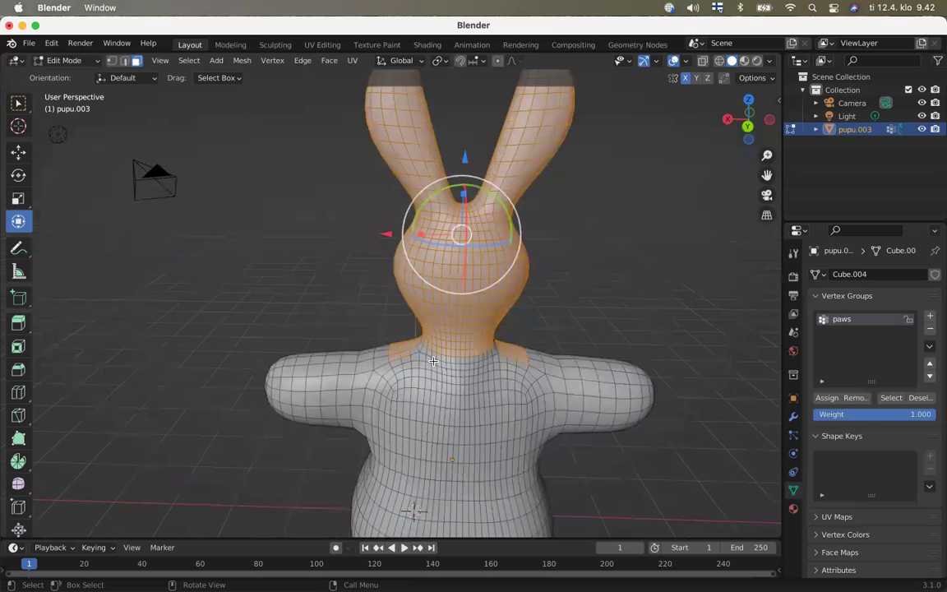
scroll(433, 361, "up", 3)
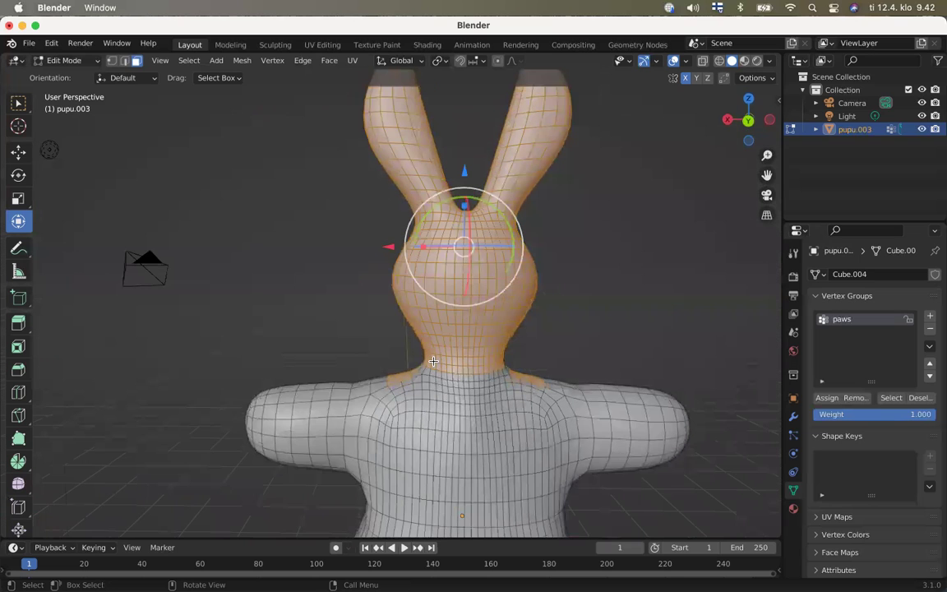
key("c")
mouse_move(448, 369)
left_mouse_down()
mouse_move(401, 373)
mouse_move(408, 387)
mouse_move(393, 353)
mouse_move(433, 338)
mouse_move(512, 372)
mouse_move(466, 339)
mouse_move(460, 361)
mouse_move(488, 397)
mouse_move(465, 395)
left_mouse_up()
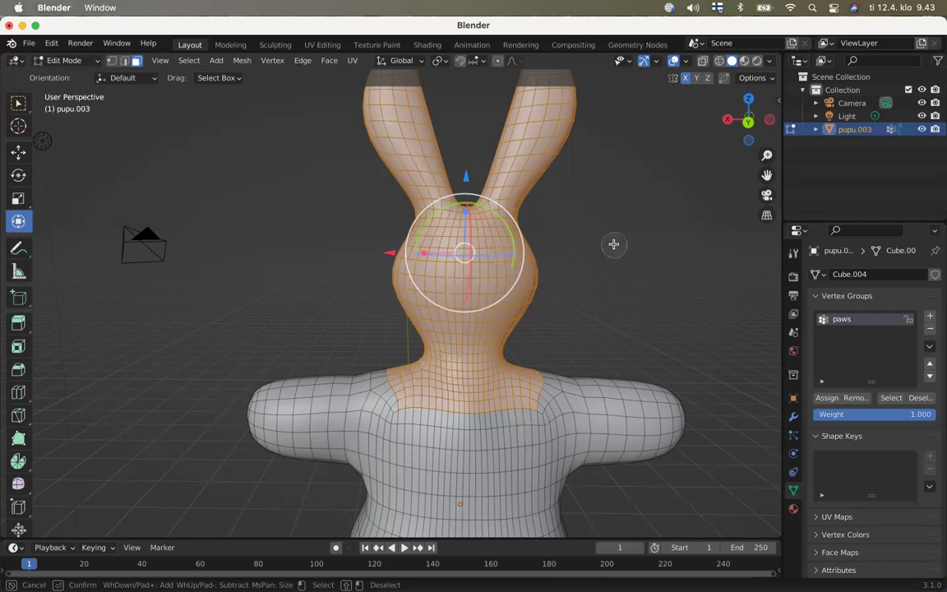
key("Escape")
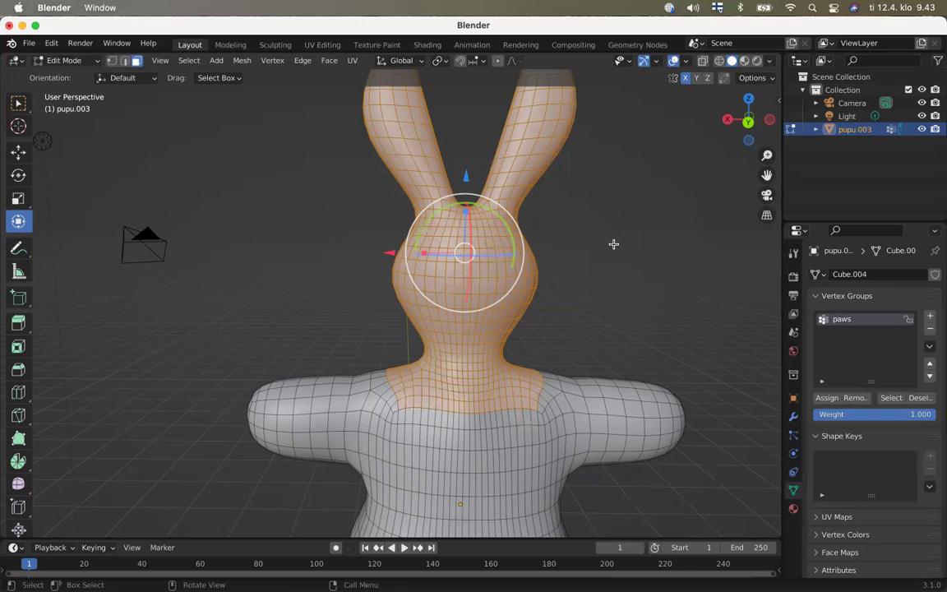
Add a second vertex group to the bunny mesh and assign the selected head, ear, neck and upper chest faces to it
scroll(613, 244, "left", 5)
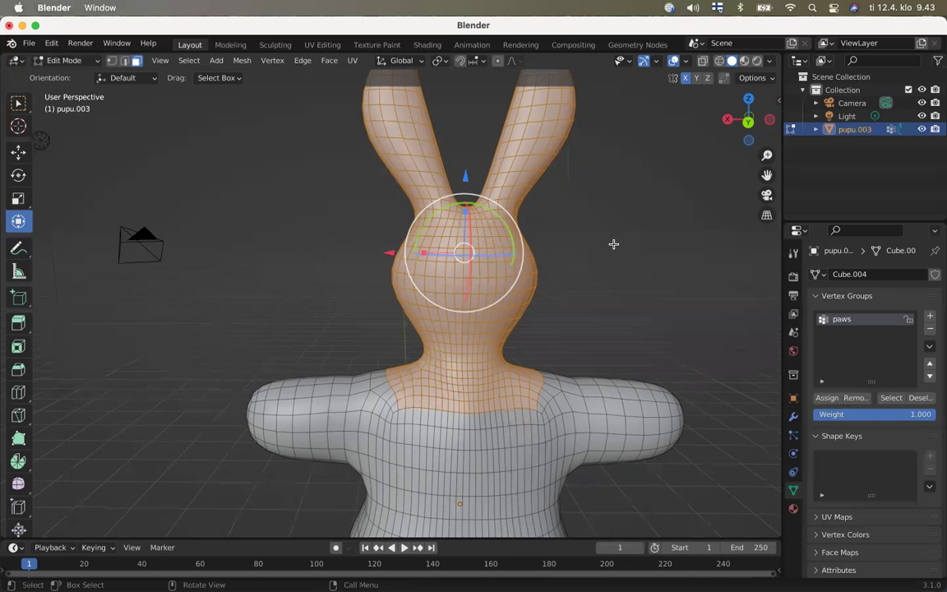
scroll(613, 244, "left", 8)
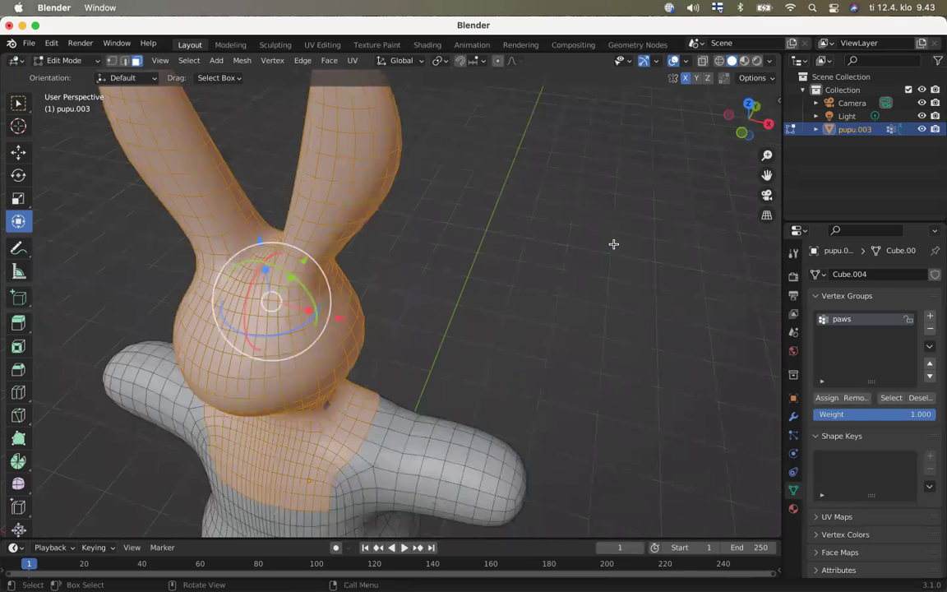
scroll(613, 244, "left", 6)
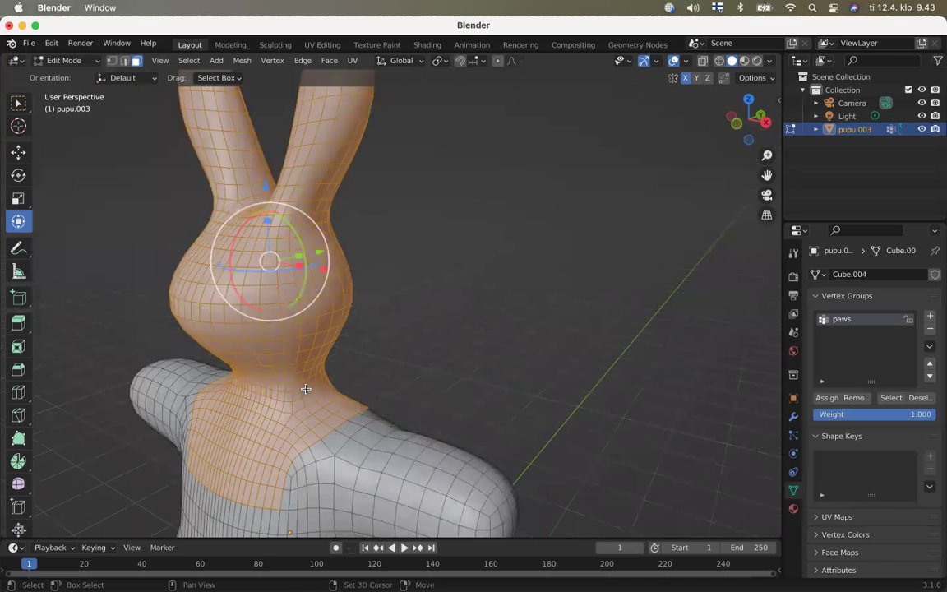
scroll(546, 288, "down", 1)
scroll(546, 288, "left", 3)
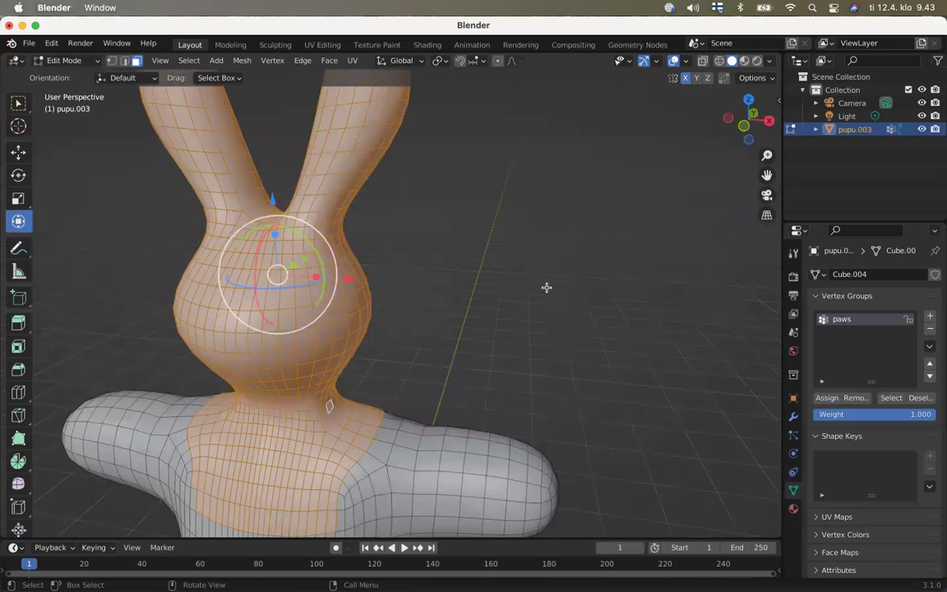
scroll(547, 287, "left", 2)
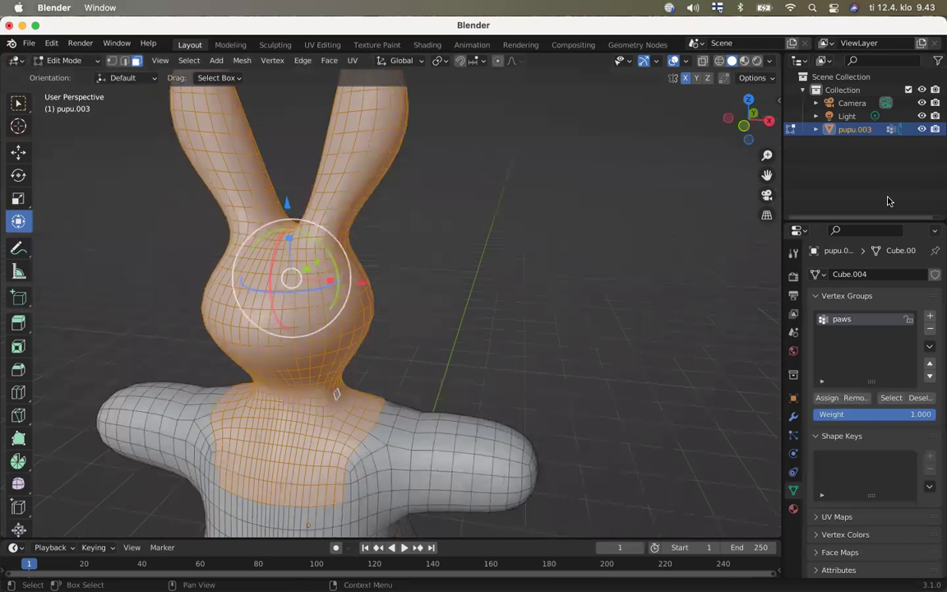
left_click(930, 319)
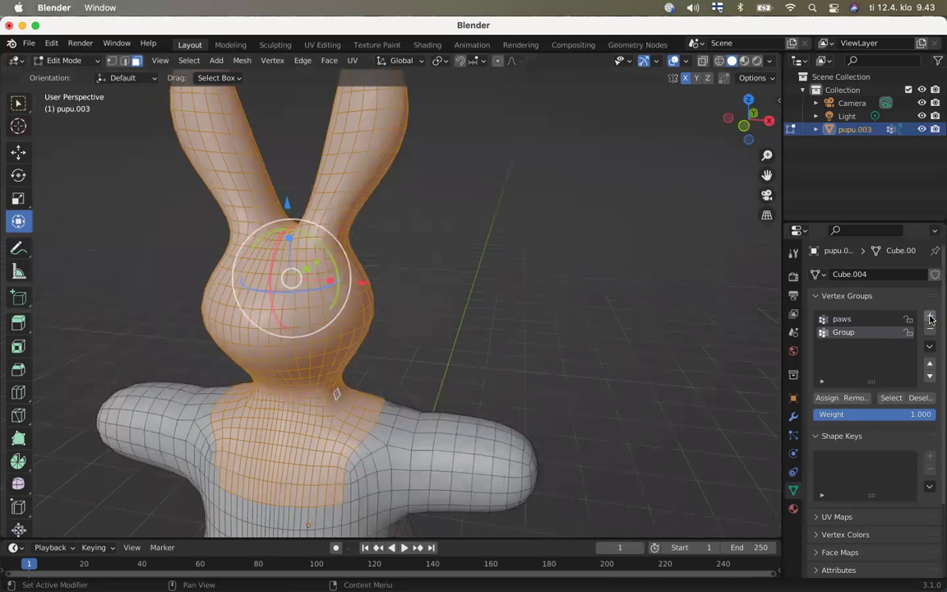
left_click(825, 402)
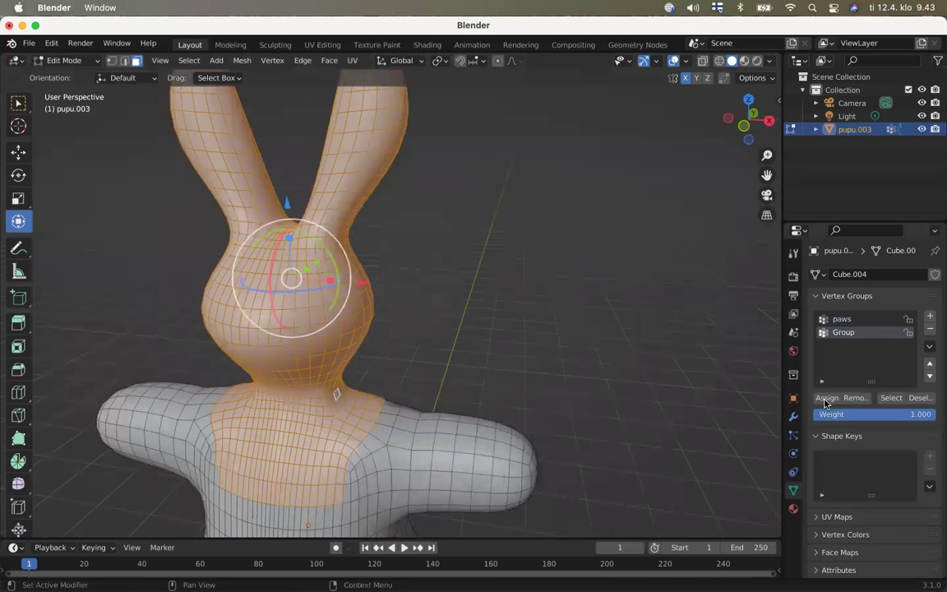
Rename the second vertex group as head
double_click(847, 334)
type("head")
key("Return")
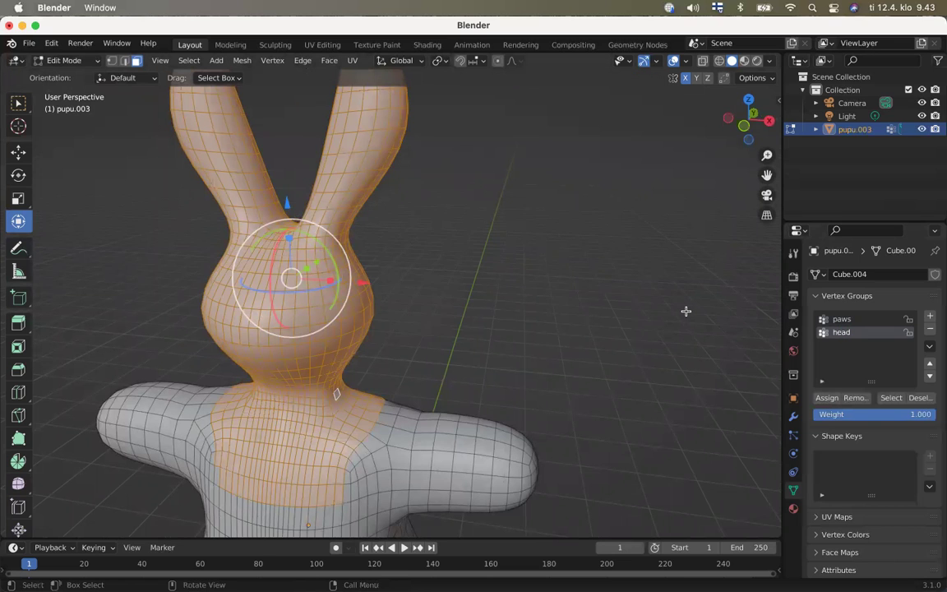
Clear the selection and circle-select the front inner faces of the ear on the negative X side, leaving out its tip and base
key("alt+a")
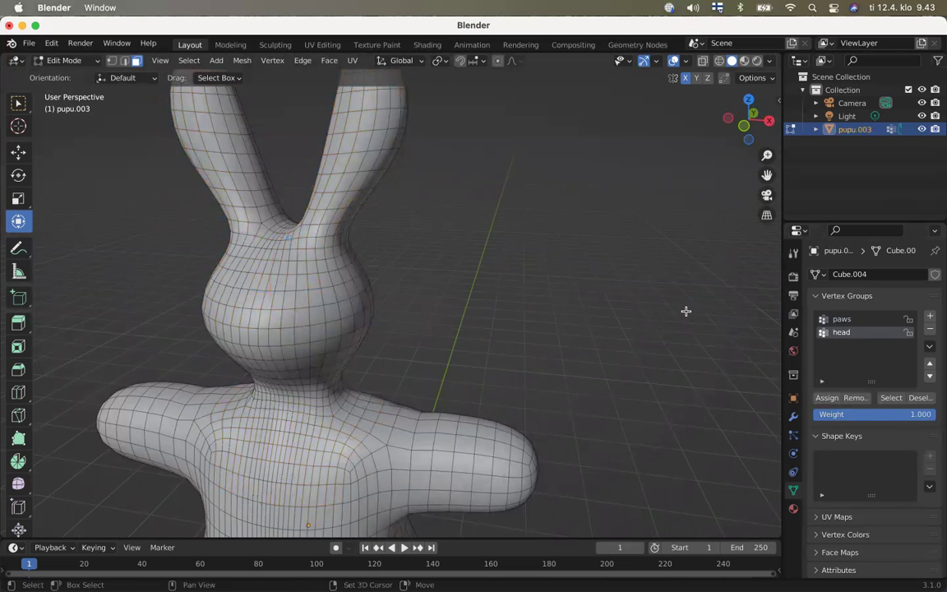
scroll(685, 310, "up", 3, "shift")
scroll(685, 310, "up", 2, "shift")
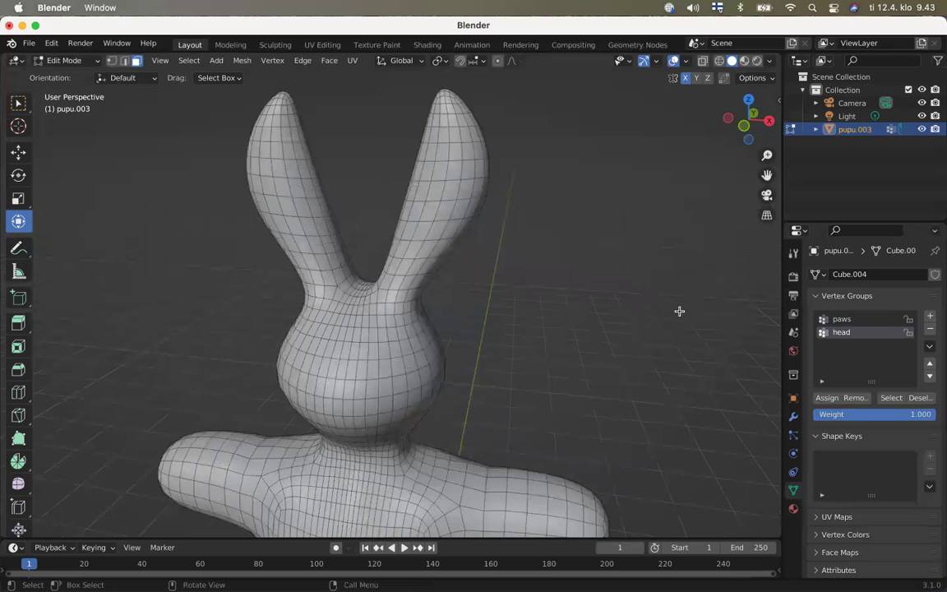
key("c")
mouse_move(282, 199)
left_mouse_down()
mouse_move(274, 148)
mouse_move(273, 168)
left_mouse_up()
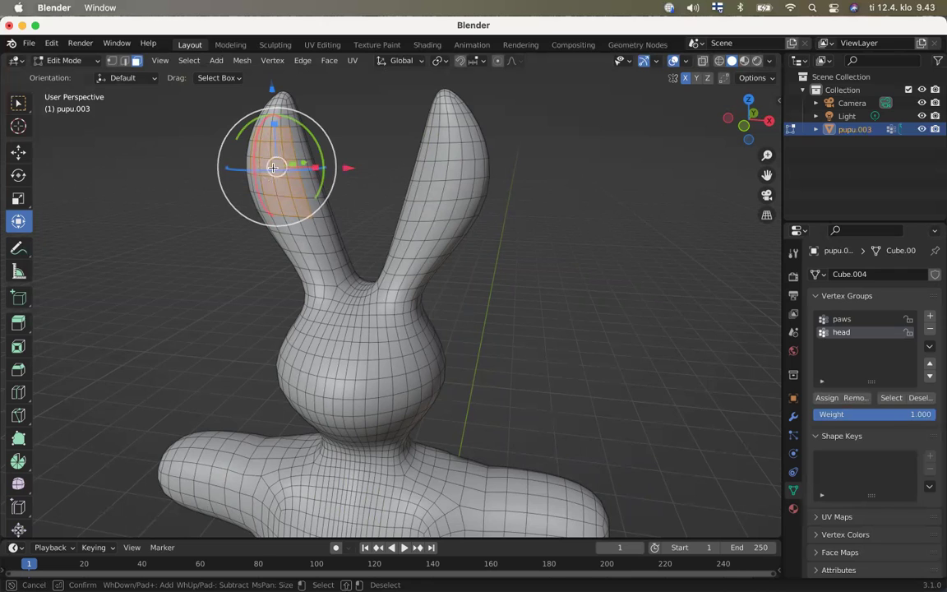
left_click_drag(273, 168, 304, 256)
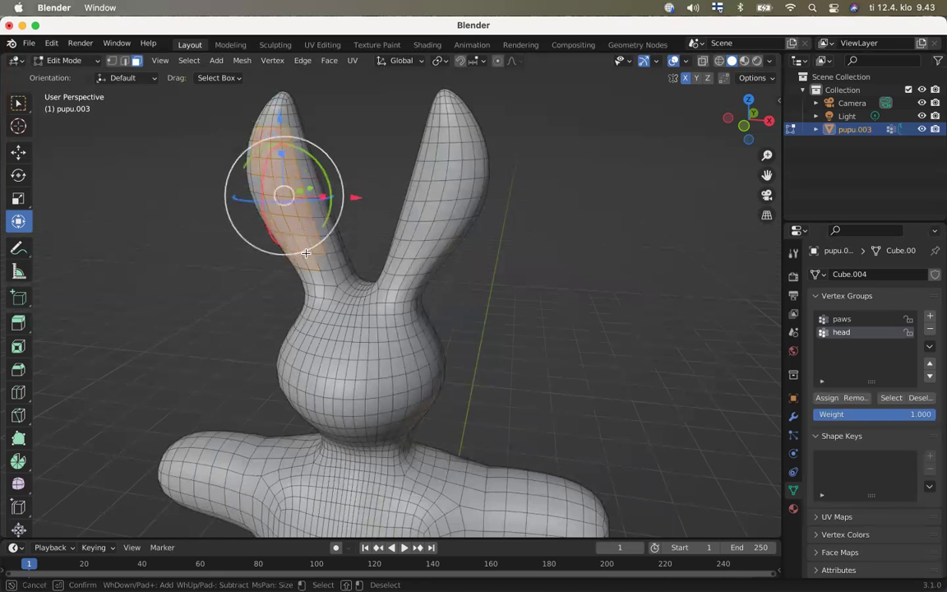
Add the matching front inner faces of the ear on the positive X side to the selection and compare both ears
mouse_move(443, 164)
left_mouse_down()
mouse_move(447, 140)
mouse_move(408, 251)
left_mouse_up()
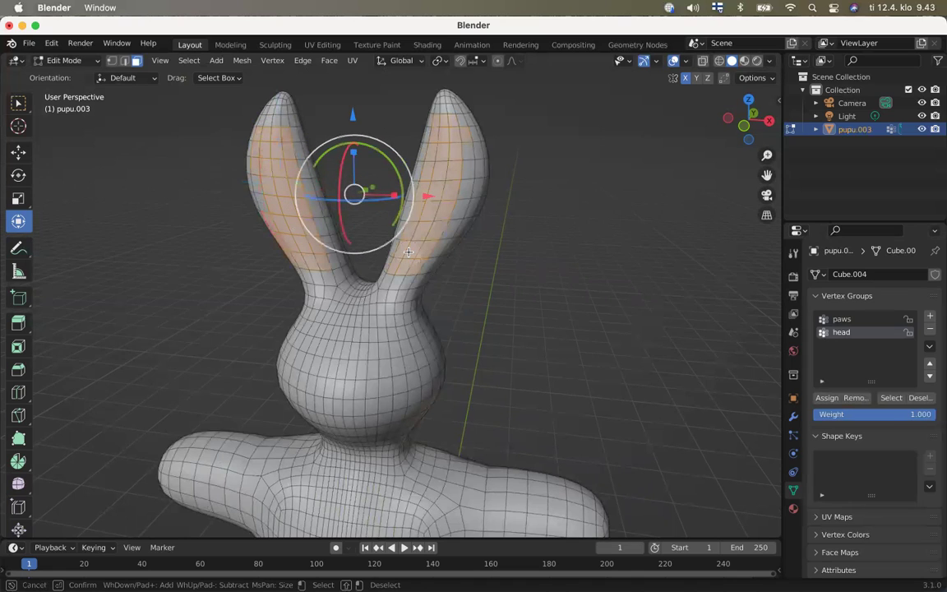
middle_click(465, 136)
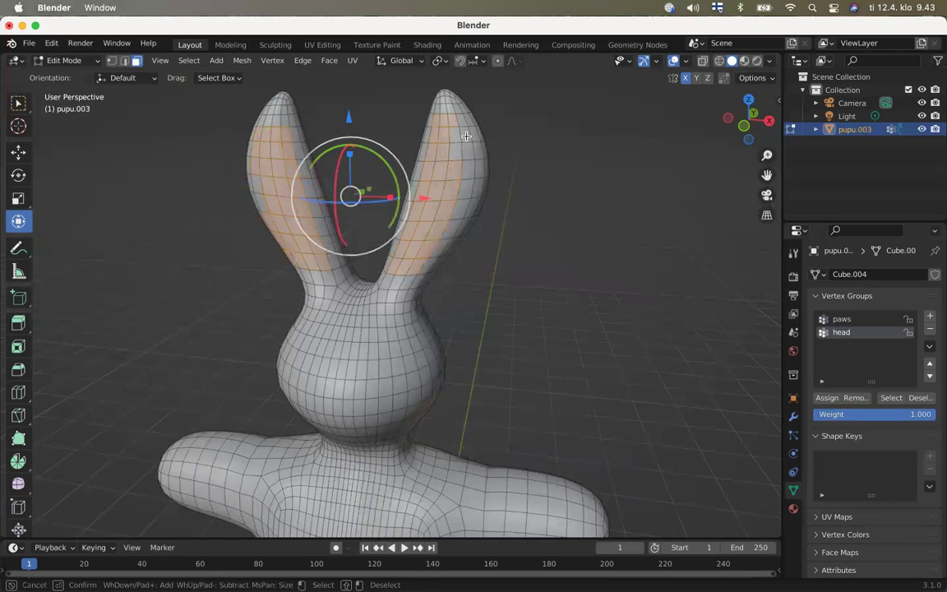
left_click(446, 143)
key("Escape")
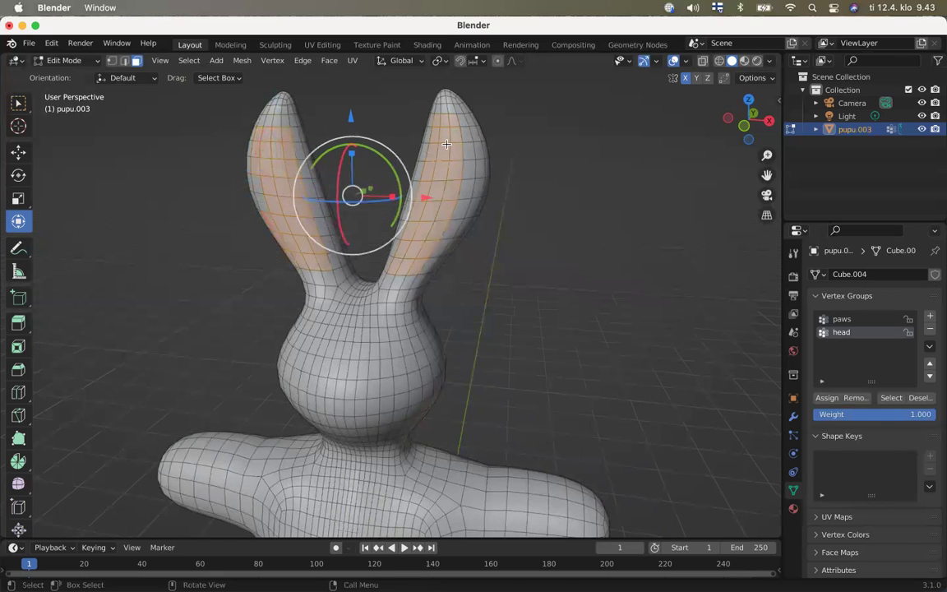
scroll(446, 144, "right", 10)
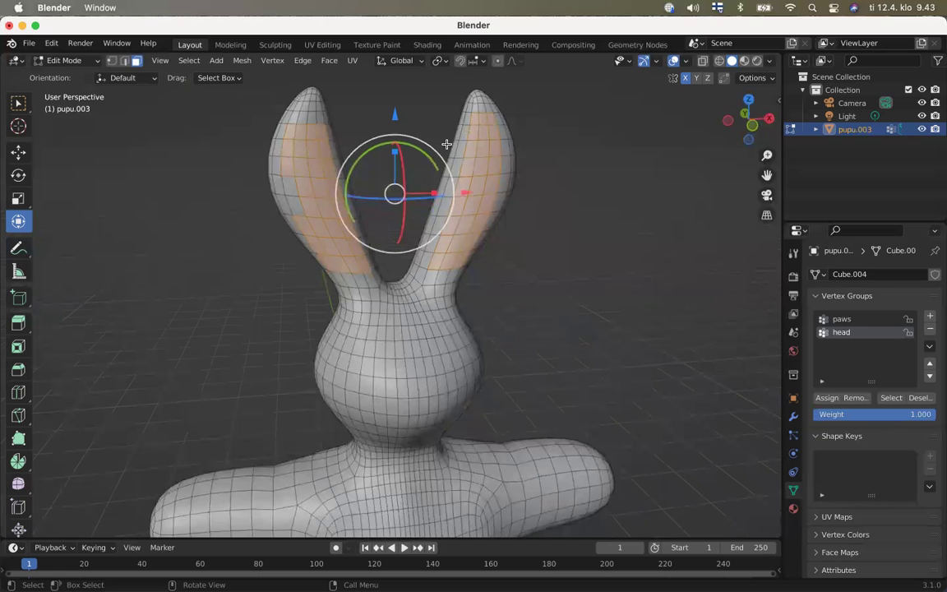
scroll(443, 145, "right", 5)
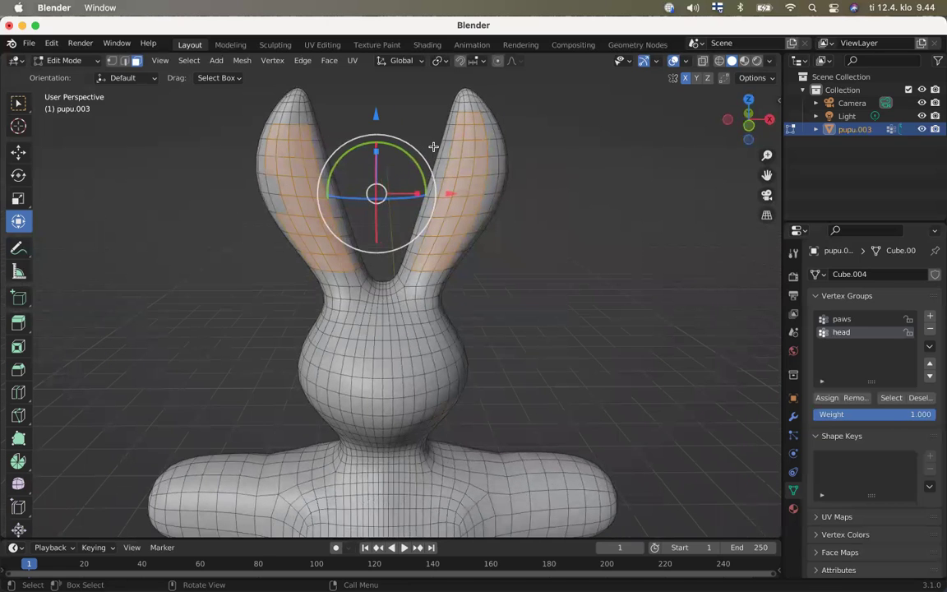
Refine the inner-ear selection by deselecting the surplus outer-edge faces of the ear on the negative X side
key("shift")
left_click(266, 148, "shift")
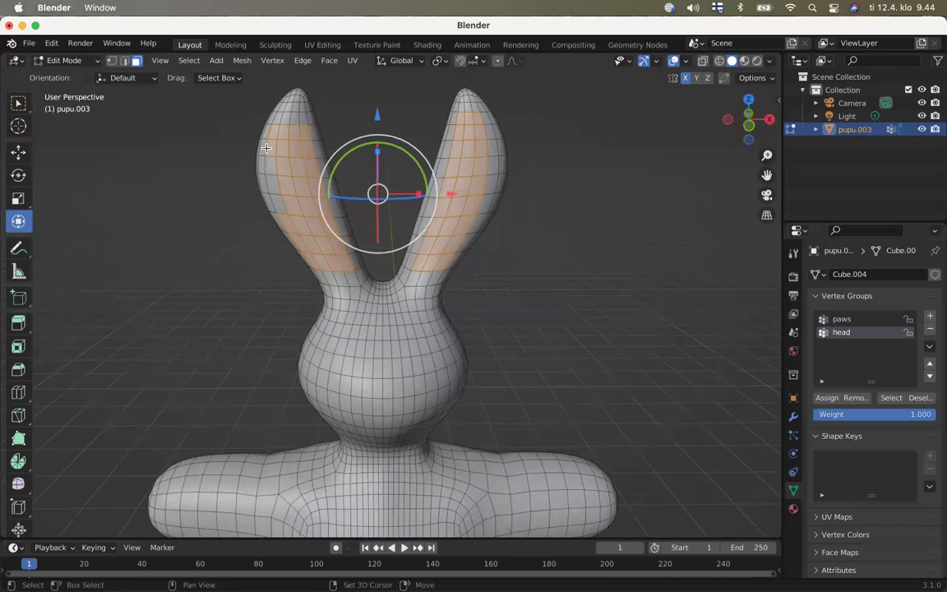
left_click(269, 129, "shift")
left_click(278, 213, "shift")
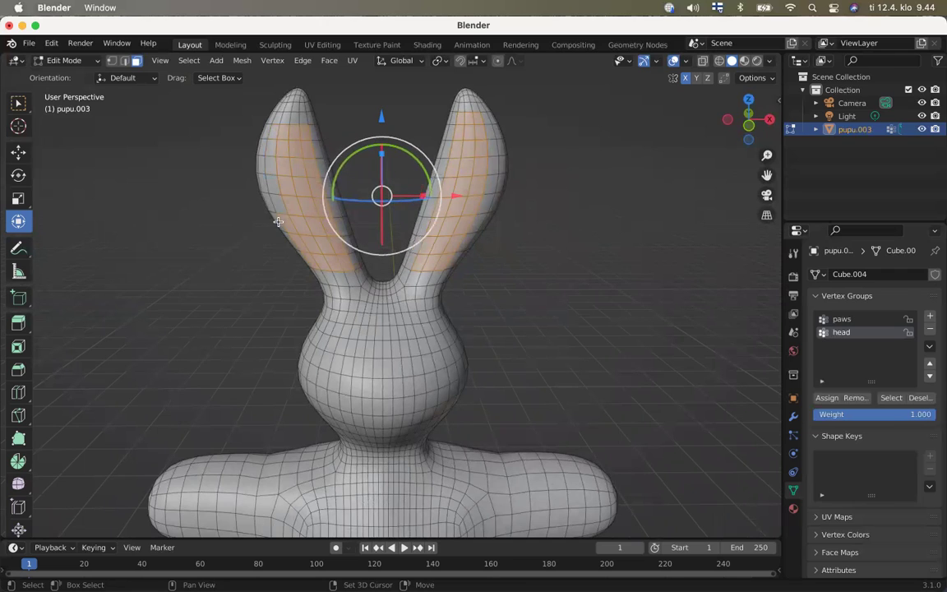
left_click(292, 241, "shift")
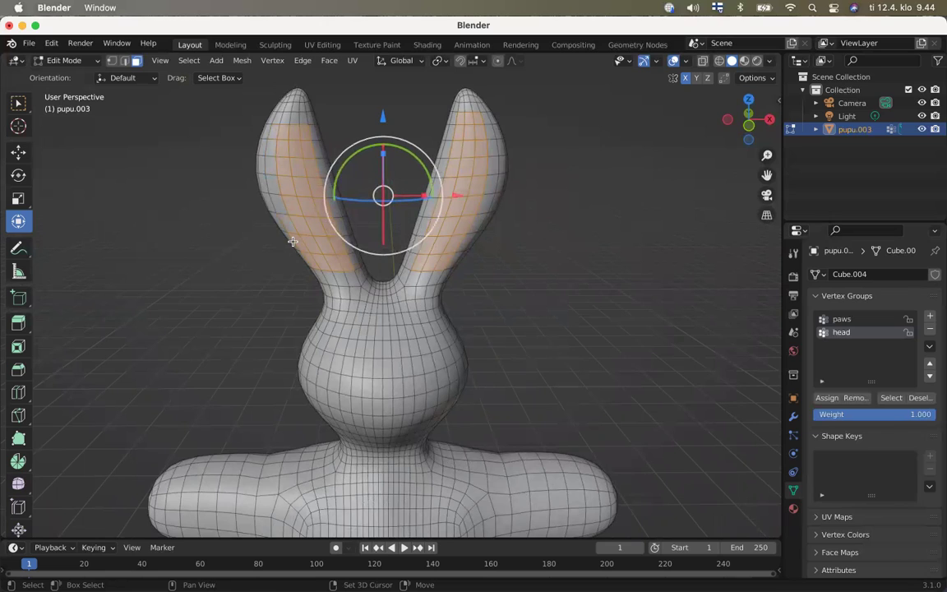
left_click(296, 244, "shift")
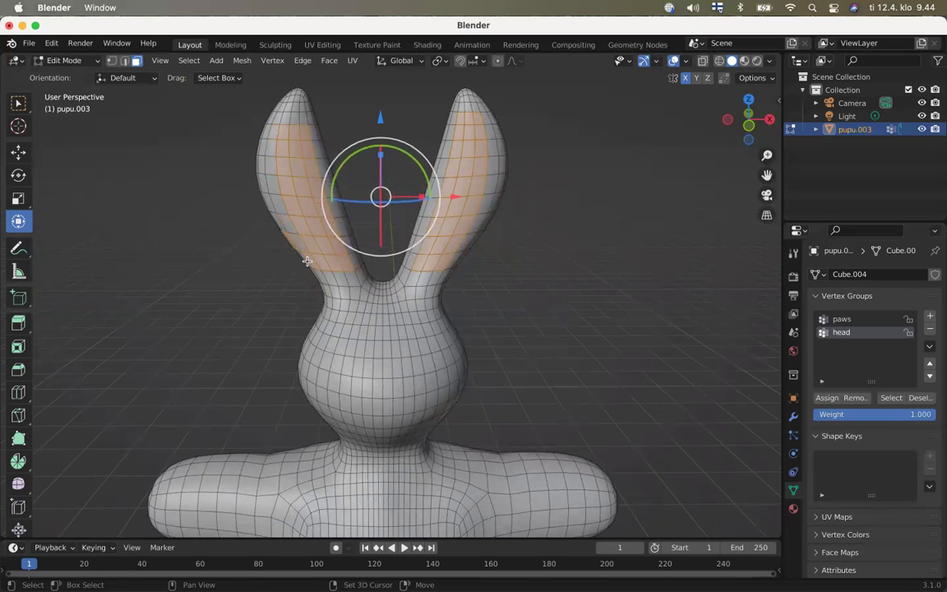
left_click(312, 262, "shift")
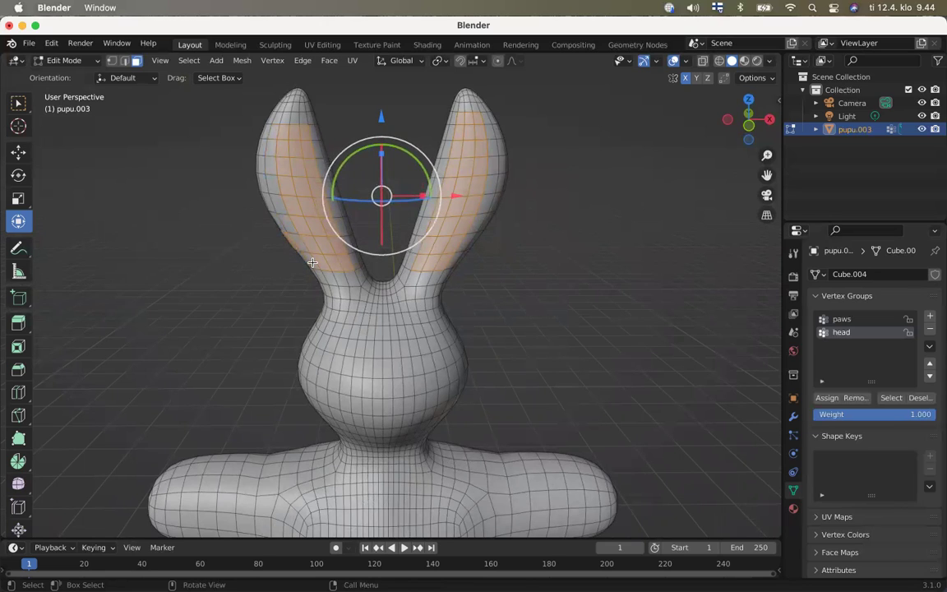
middle_click_drag(312, 263, 460, 226)
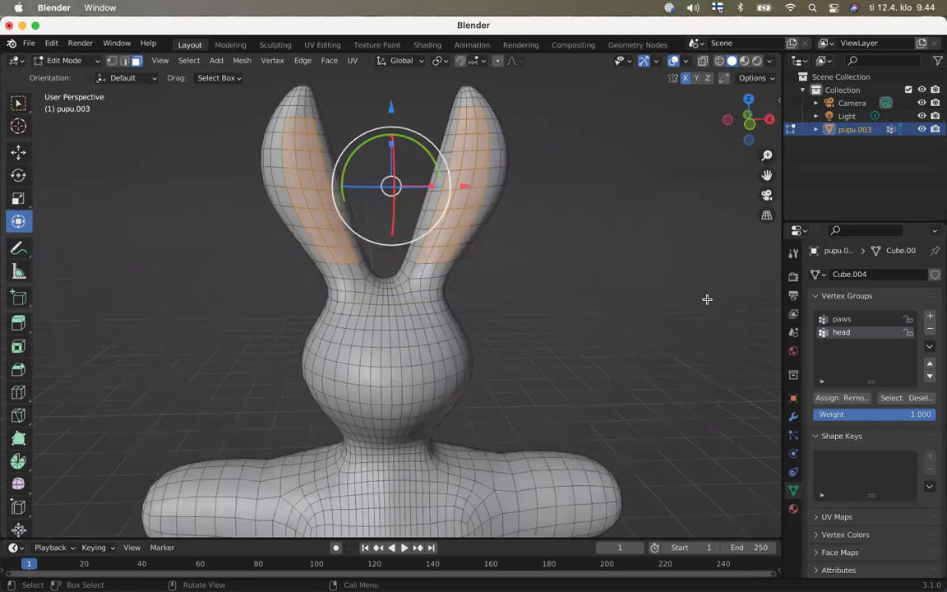
Add a third vertex group named ears and assign the selected inner ear faces to it
left_click(931, 317)
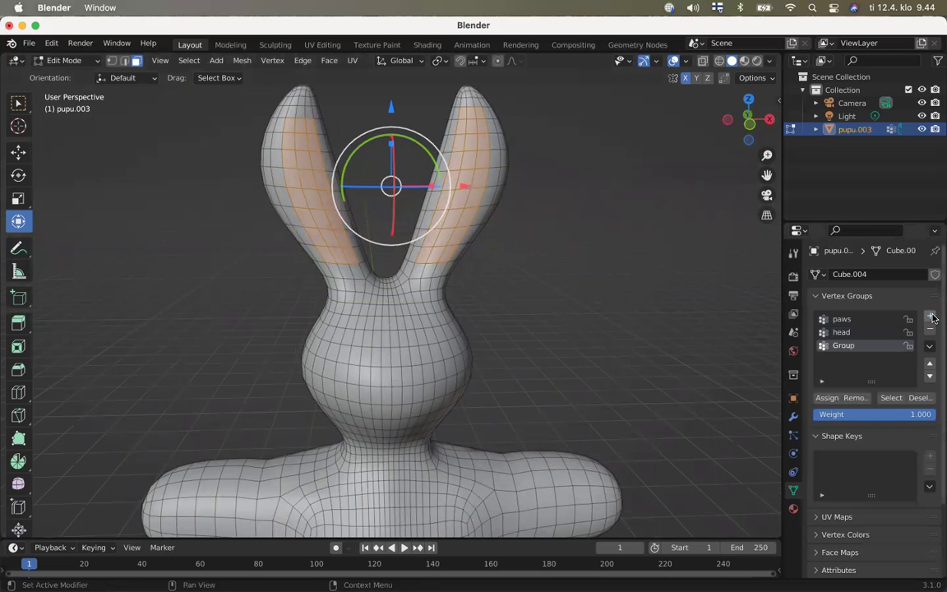
left_click(828, 399)
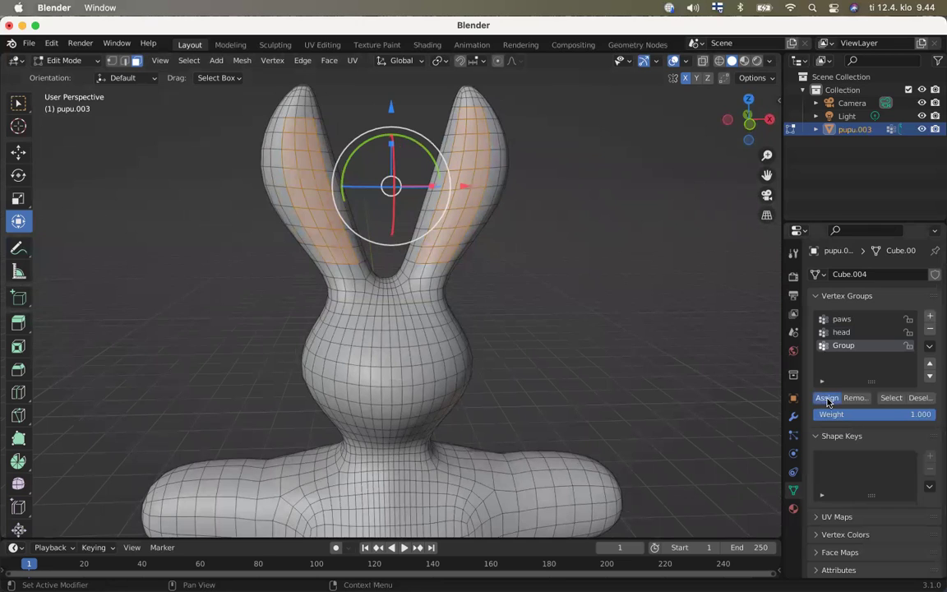
double_click(848, 346)
type("ears")
key("Return")
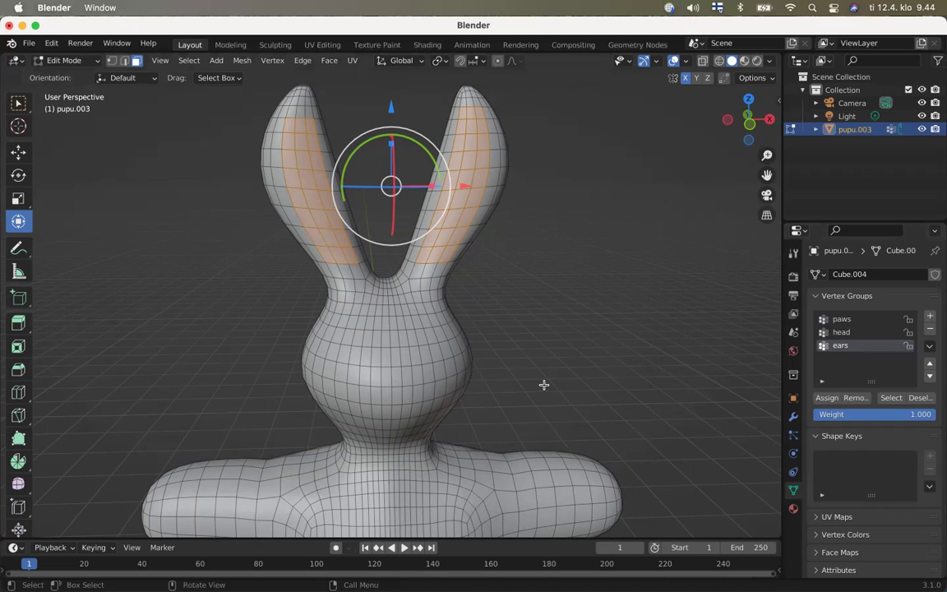
left_click(824, 399)
Select the faces of the head and paws vertex groups together and invert the selection
left_click(850, 333)
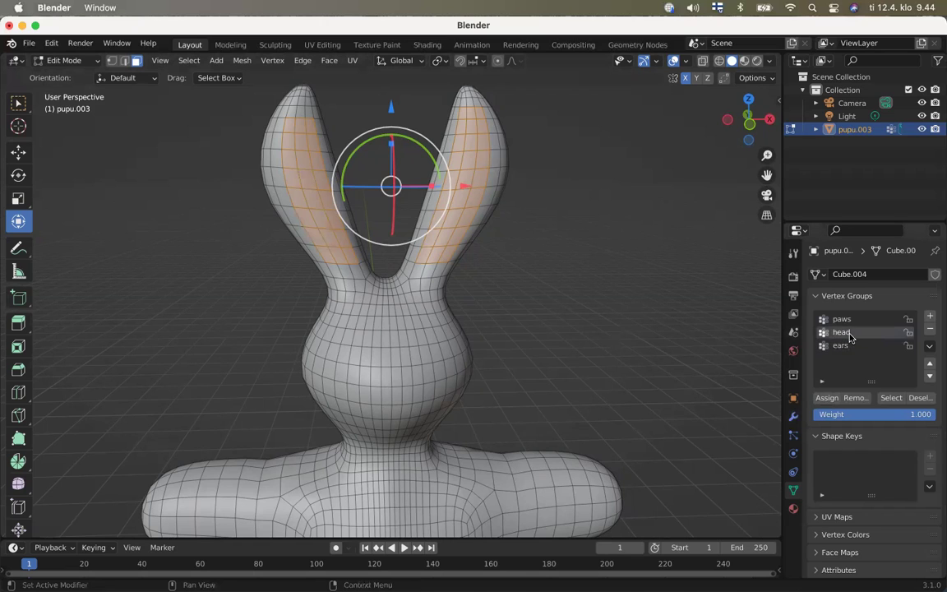
left_click(891, 401)
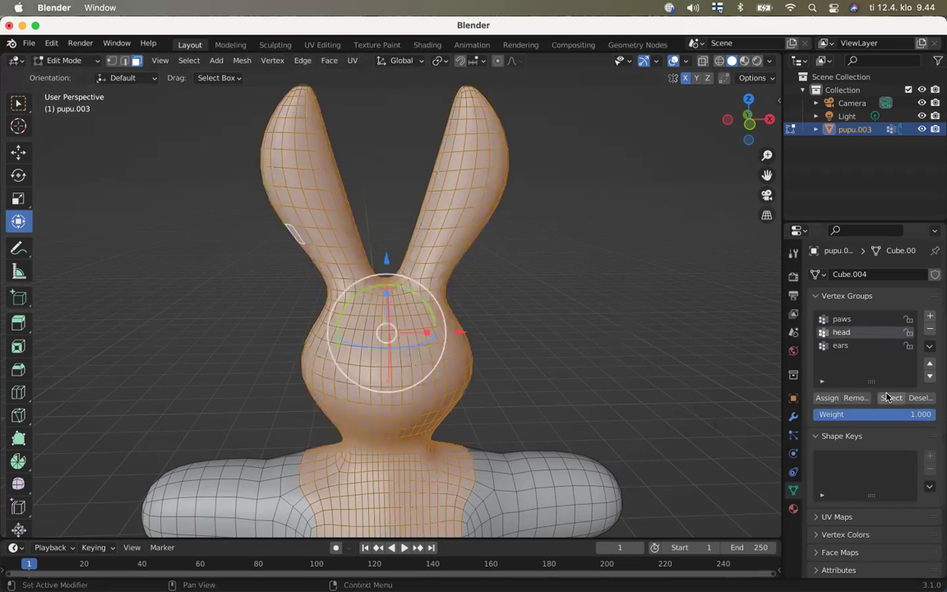
left_click(846, 321)
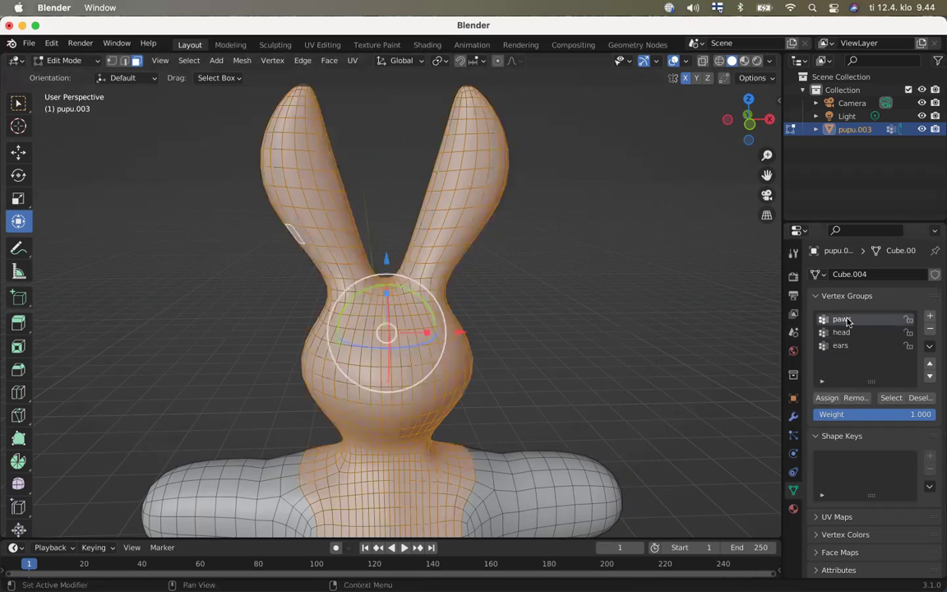
left_click(891, 401)
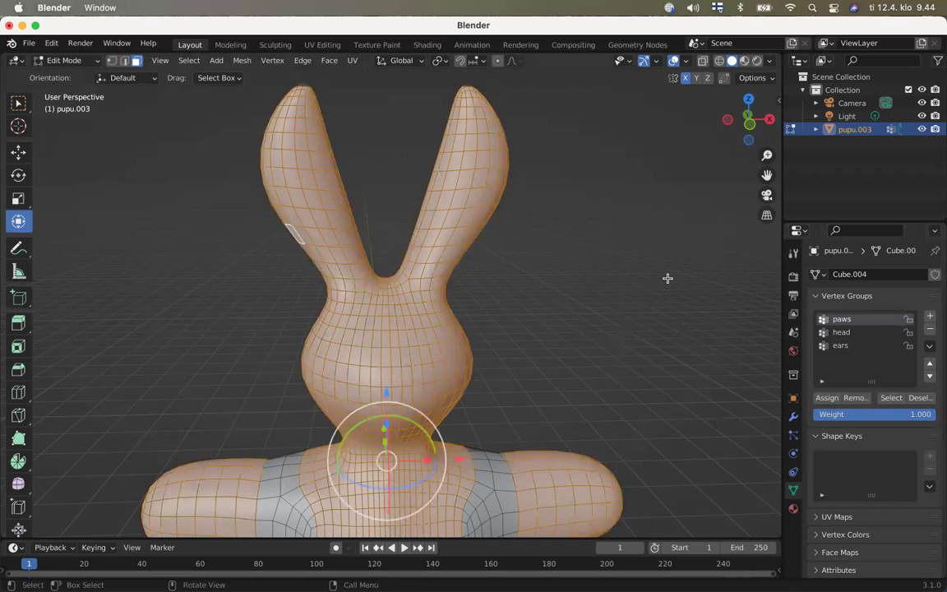
scroll(665, 281, "down", 2)
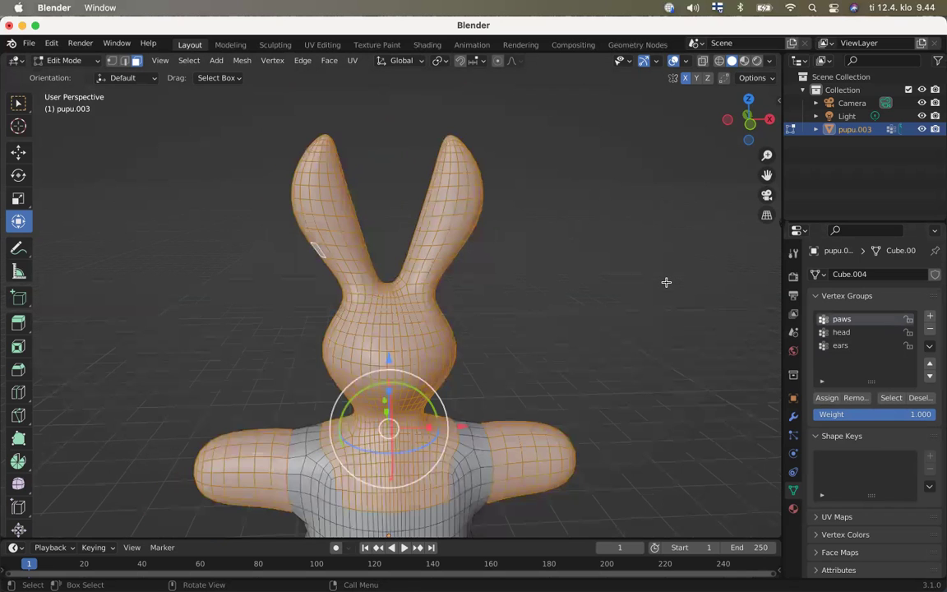
scroll(665, 282, "down", 3)
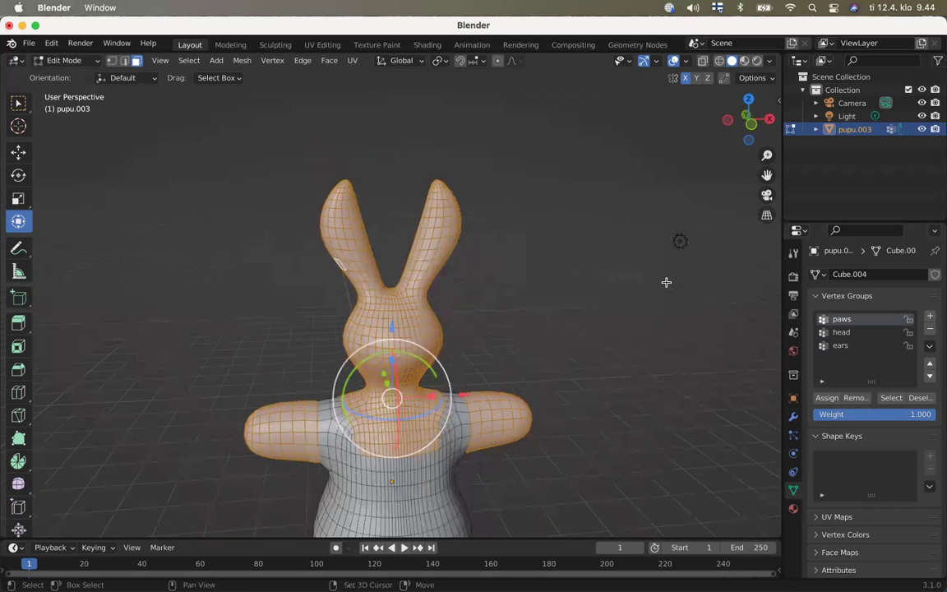
scroll(666, 281, "down", 5)
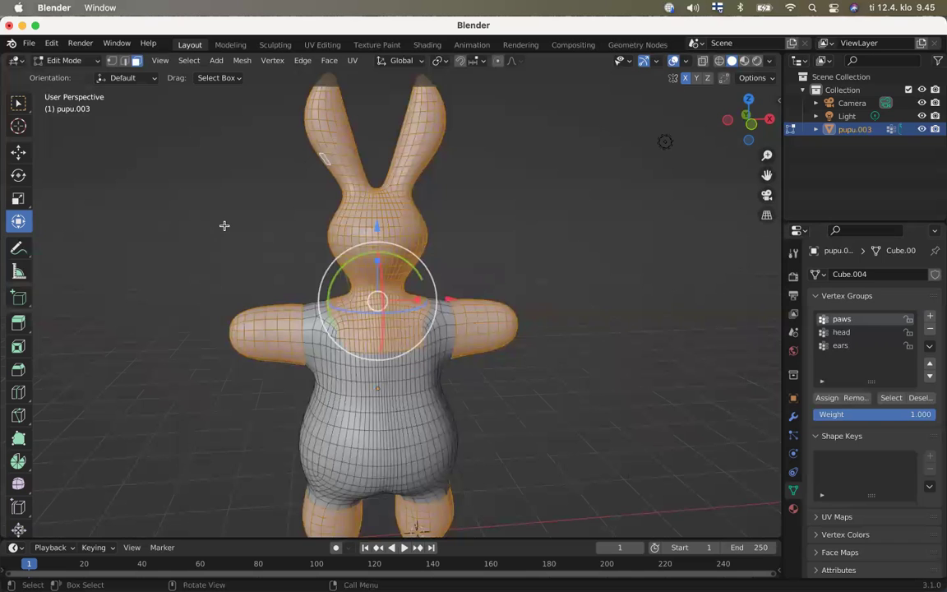
scroll(224, 226, "right", 5)
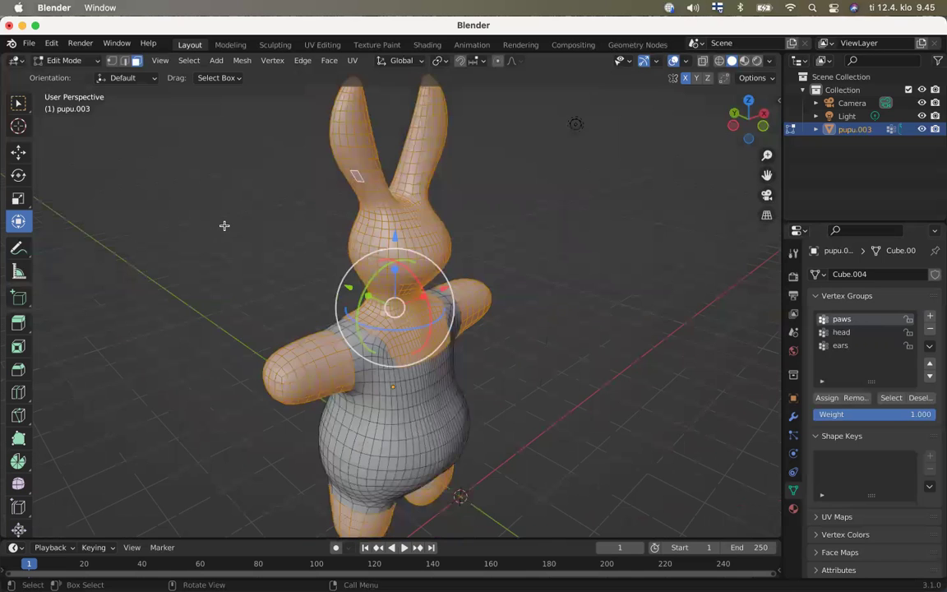
scroll(224, 225, "left", 5)
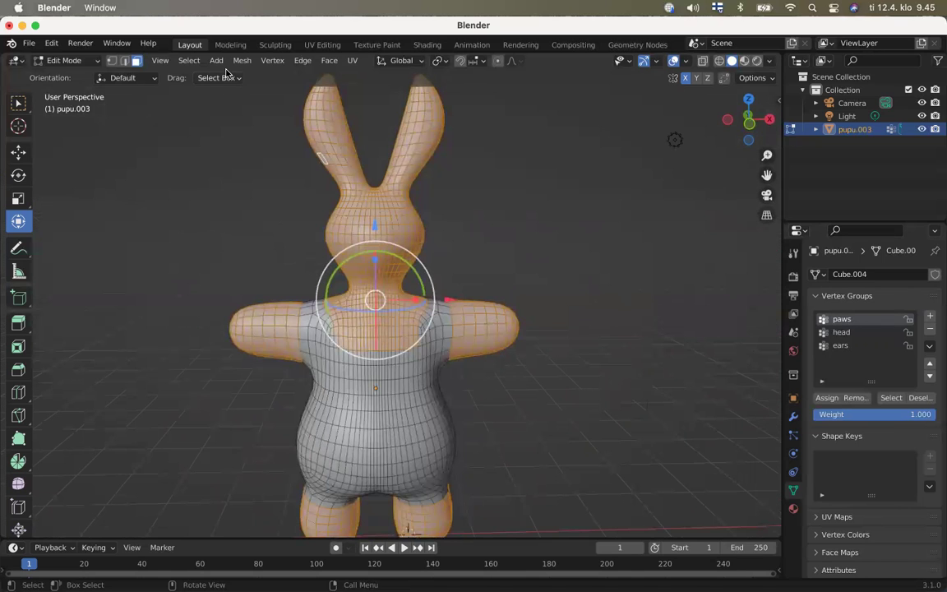
left_click(190, 61)
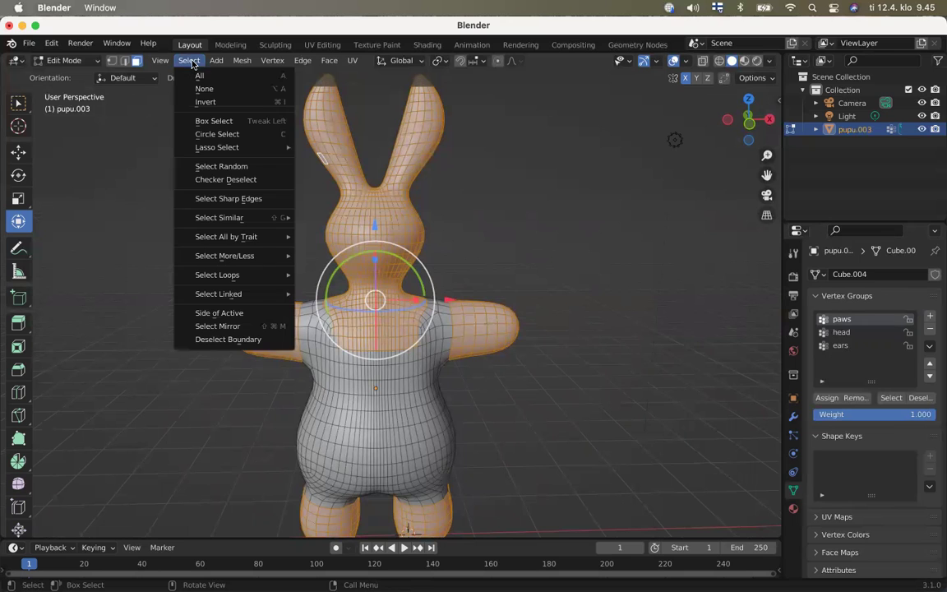
left_click(205, 103)
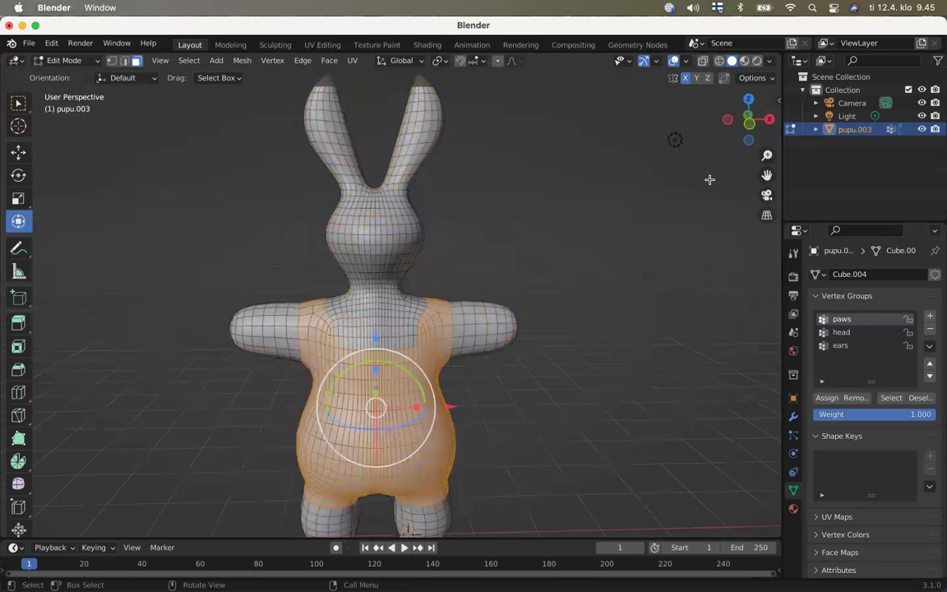
Add a fourth vertex group named overall and assign the selected torso and shoulder strap faces to it
left_click(930, 315)
left_click(827, 398)
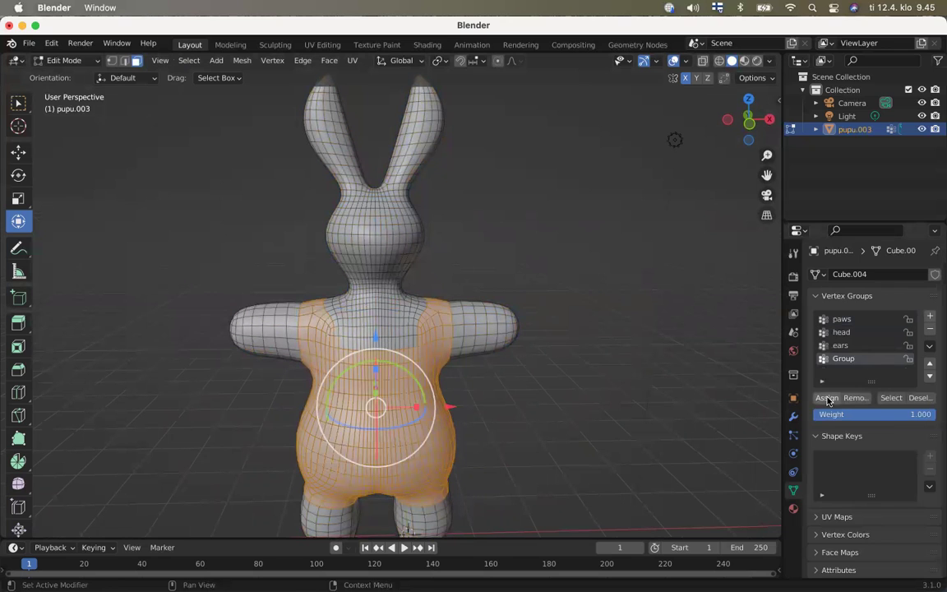
double_click(847, 359)
type("overall")
key("Return")
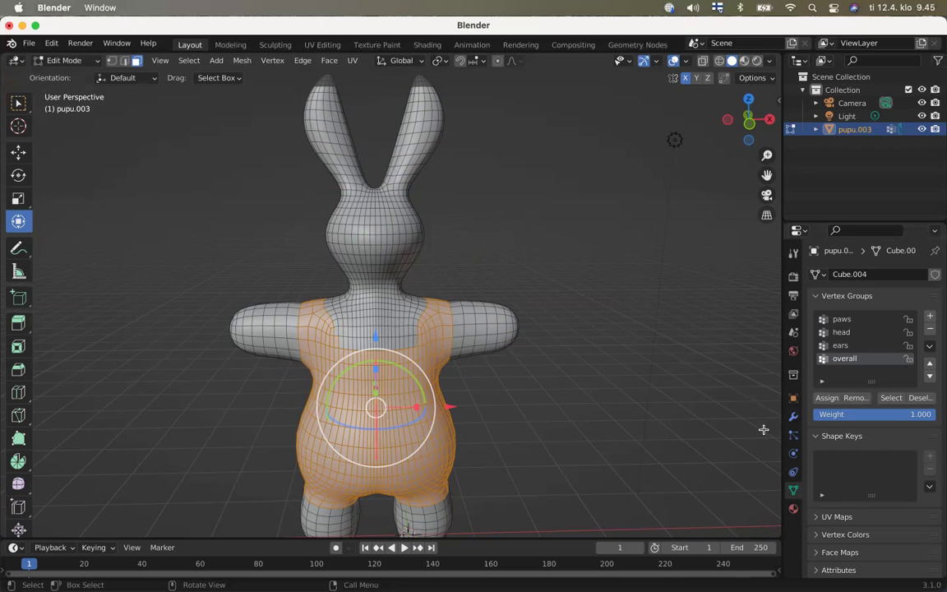
Switch the viewport to Material Preview shading and assign a new material in a second slot to the selected overall faces
left_click(793, 509)
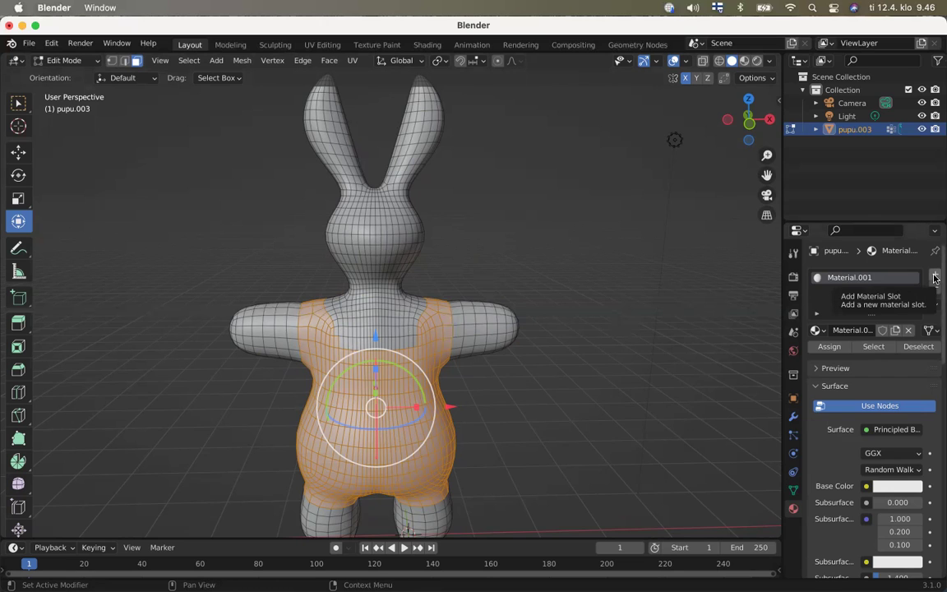
left_click(743, 62)
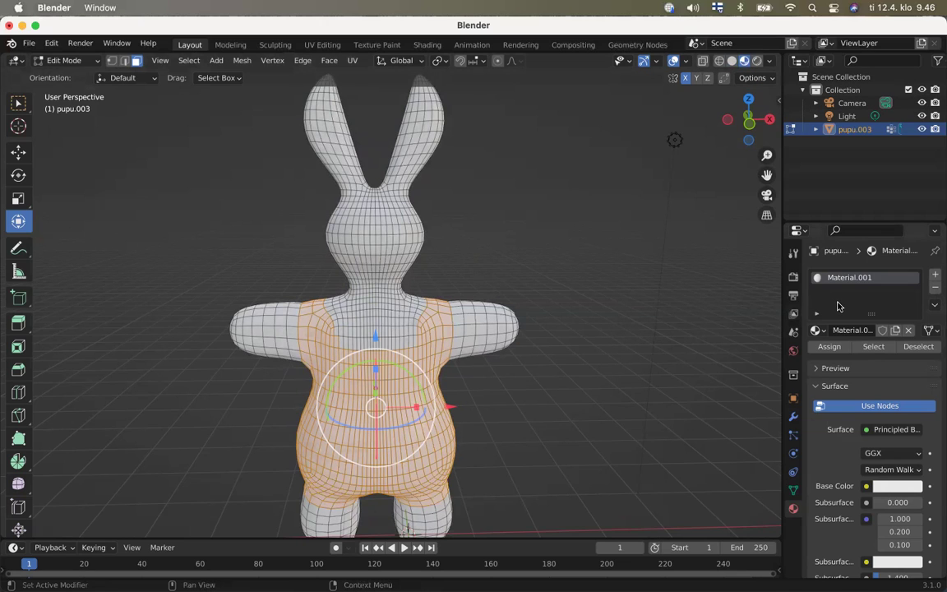
left_click(935, 274)
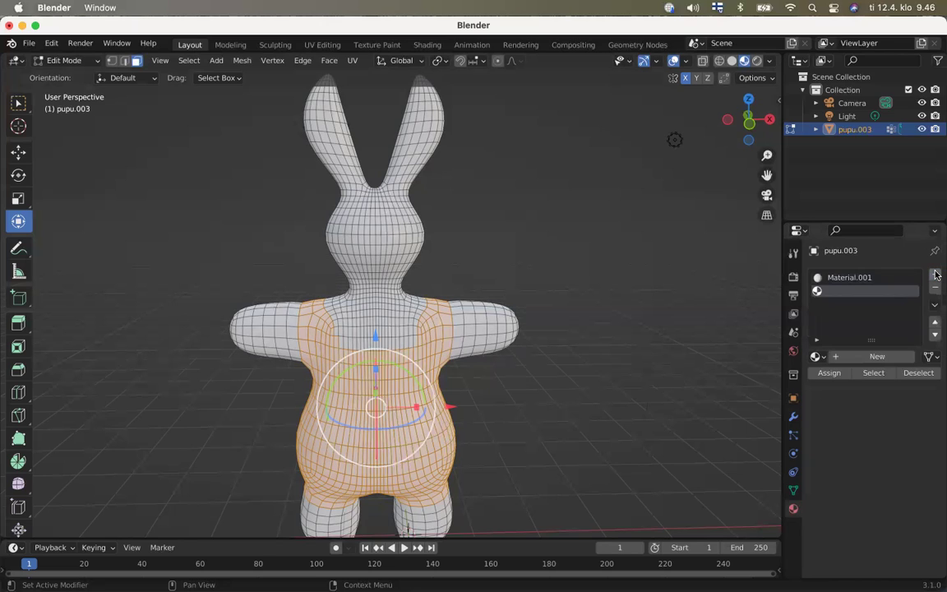
left_click(871, 357)
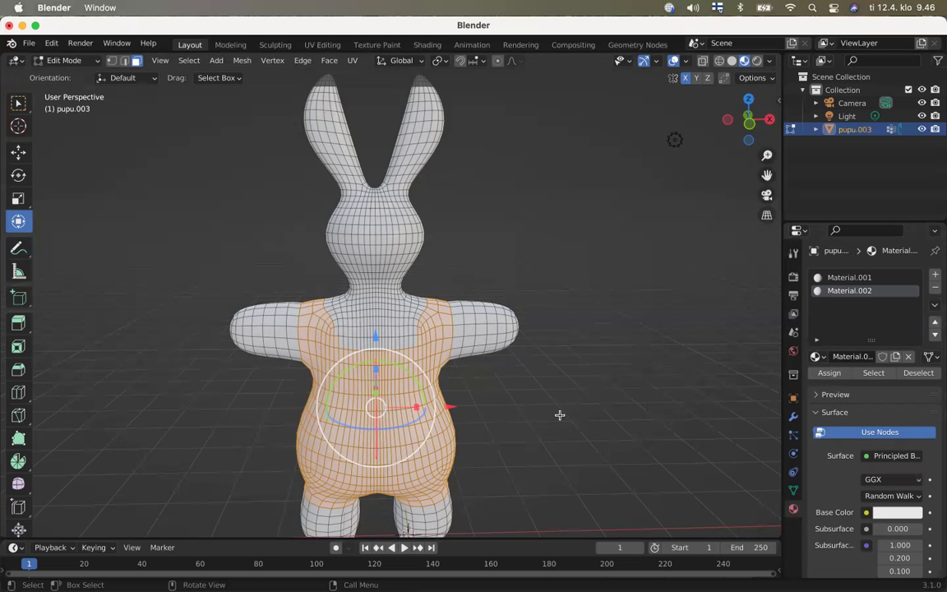
left_click(830, 373)
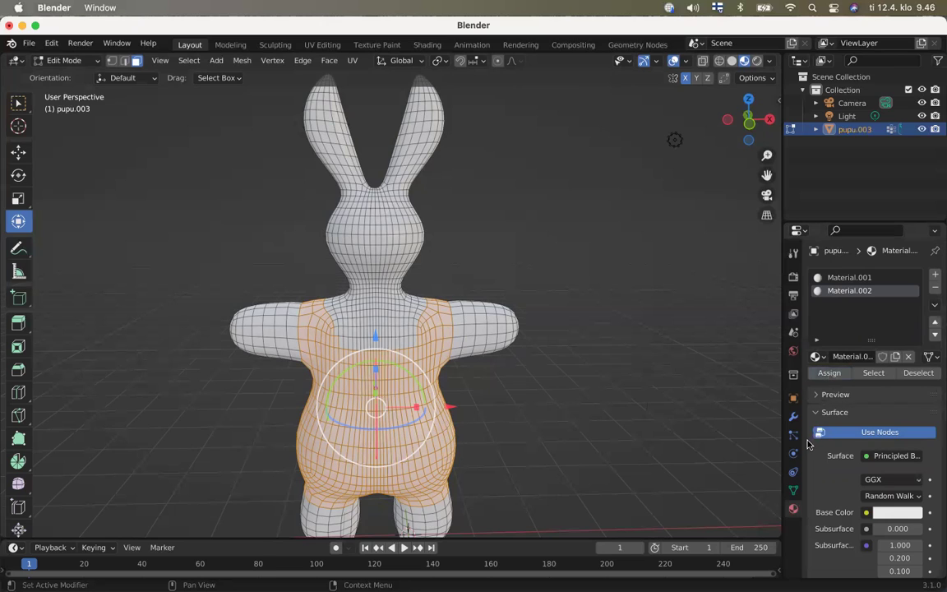
Set the second material's base color to a light red and clear the face selection
left_click(885, 512)
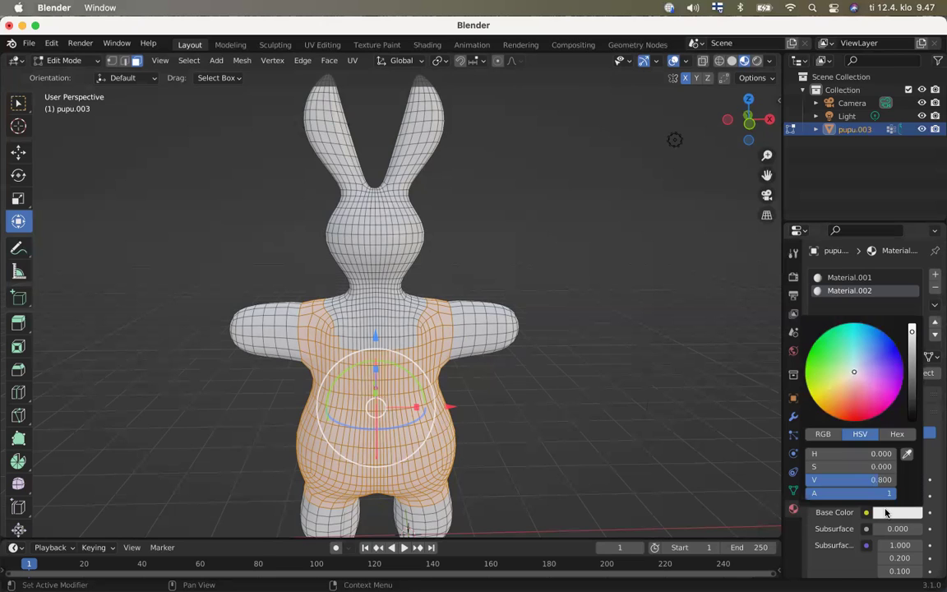
left_click(855, 402)
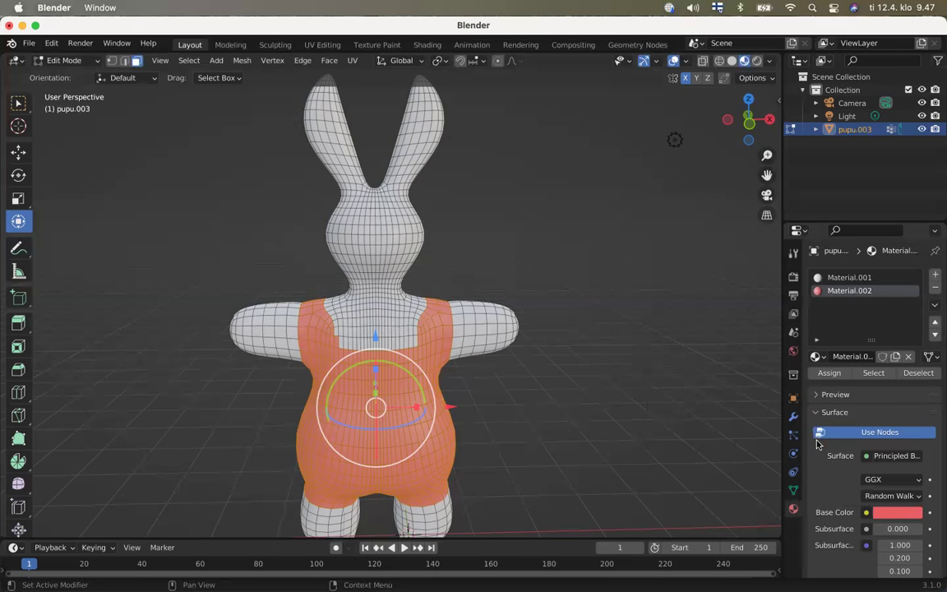
left_click(591, 334)
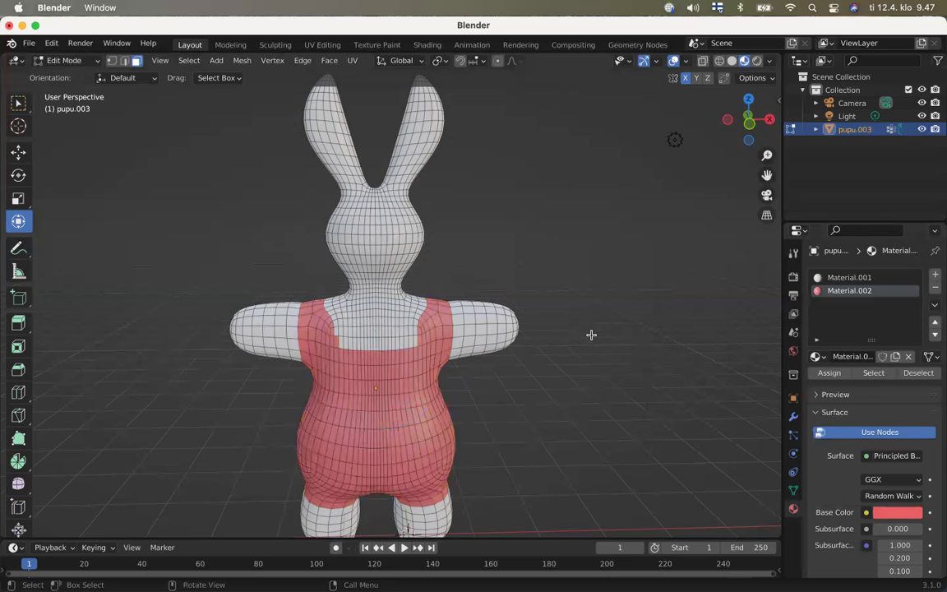
Select the faces of the paws vertex group
left_click(793, 491)
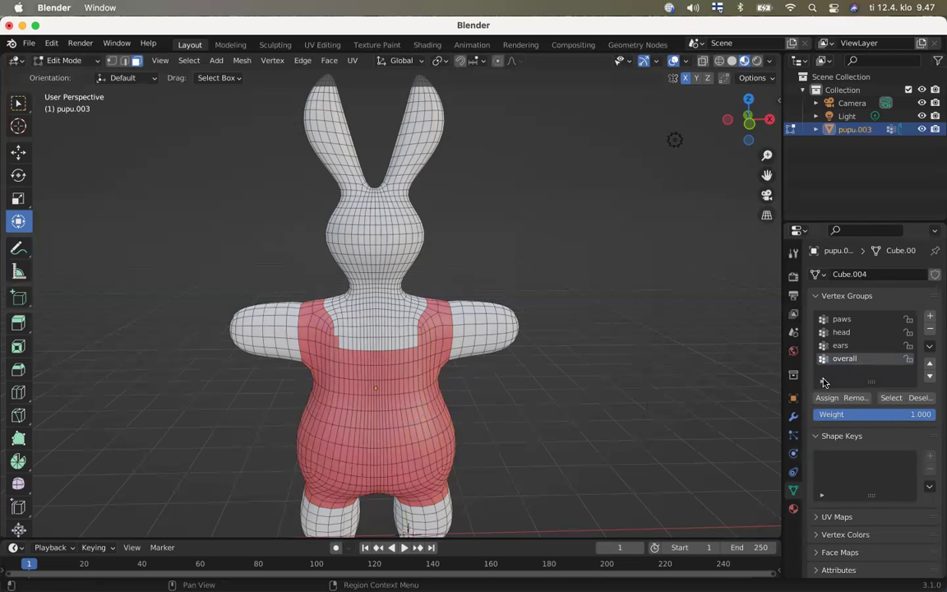
left_click(852, 325)
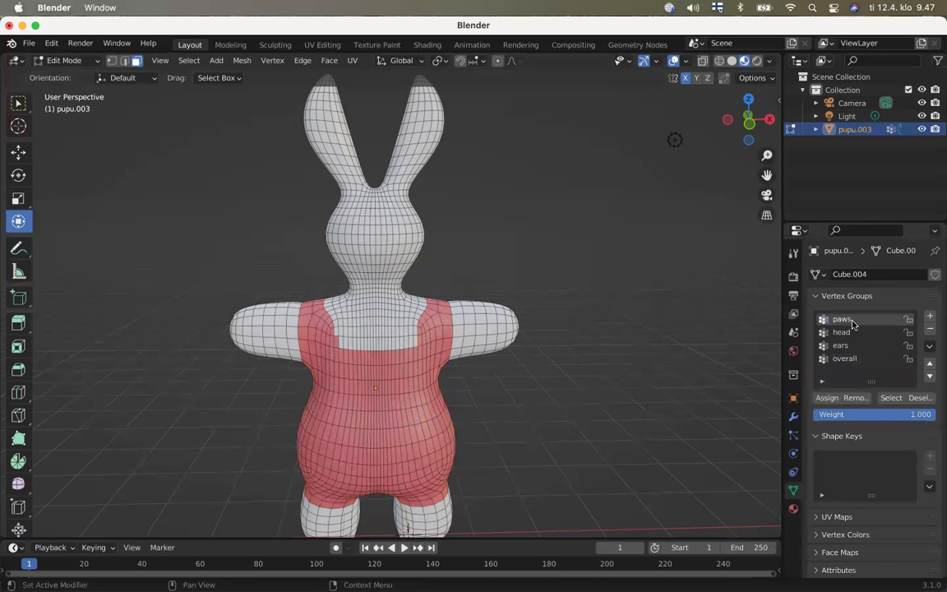
left_click(890, 399)
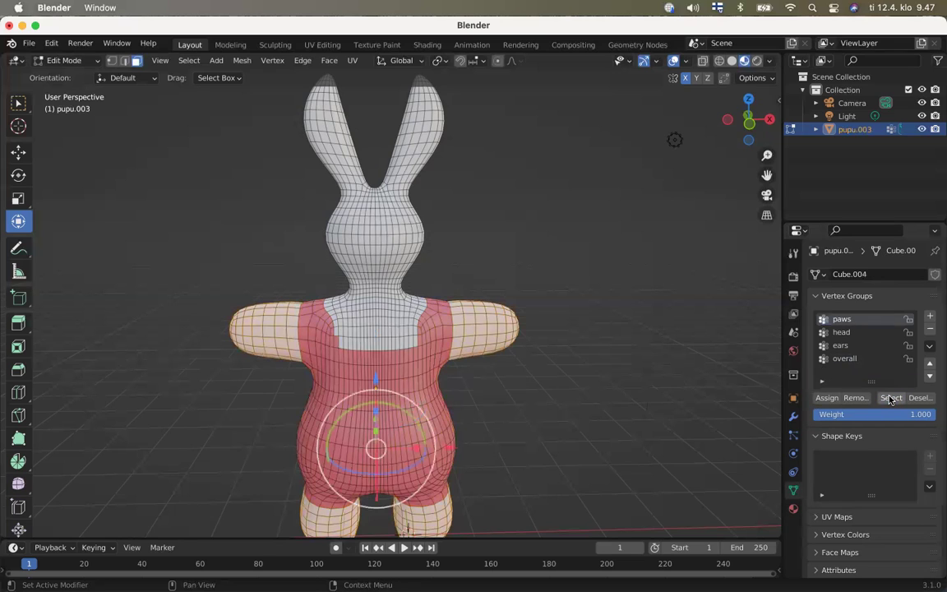
Assign a new material in a third slot to the selected paw faces and set its base color to light orange, hue about 0.076, saturation about 0.82
left_click(794, 509)
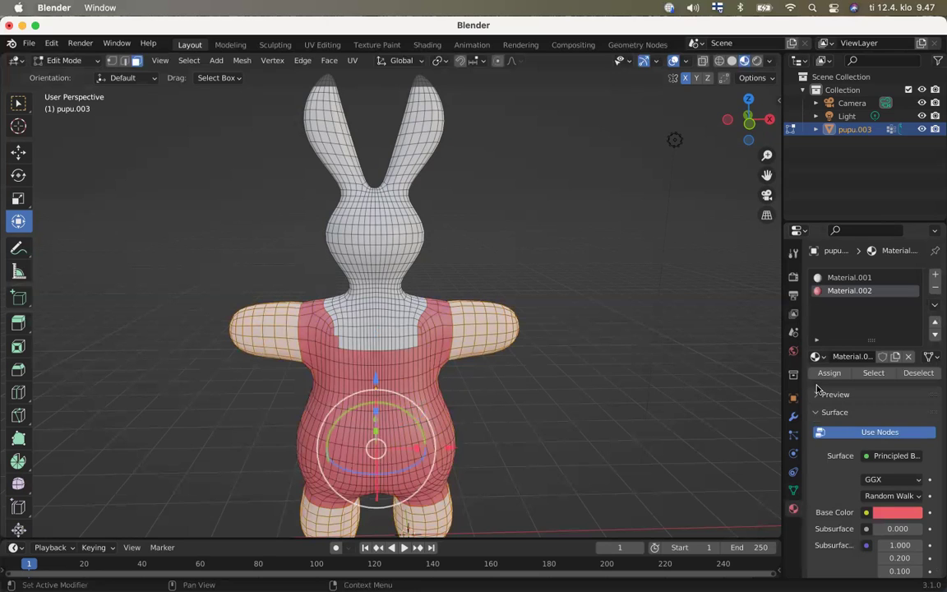
left_click(936, 276)
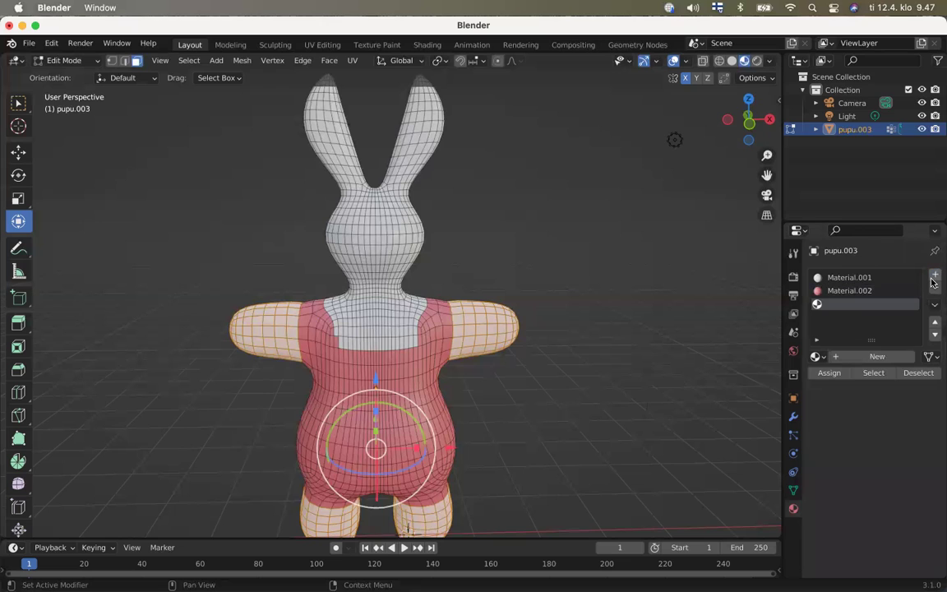
left_click(848, 359)
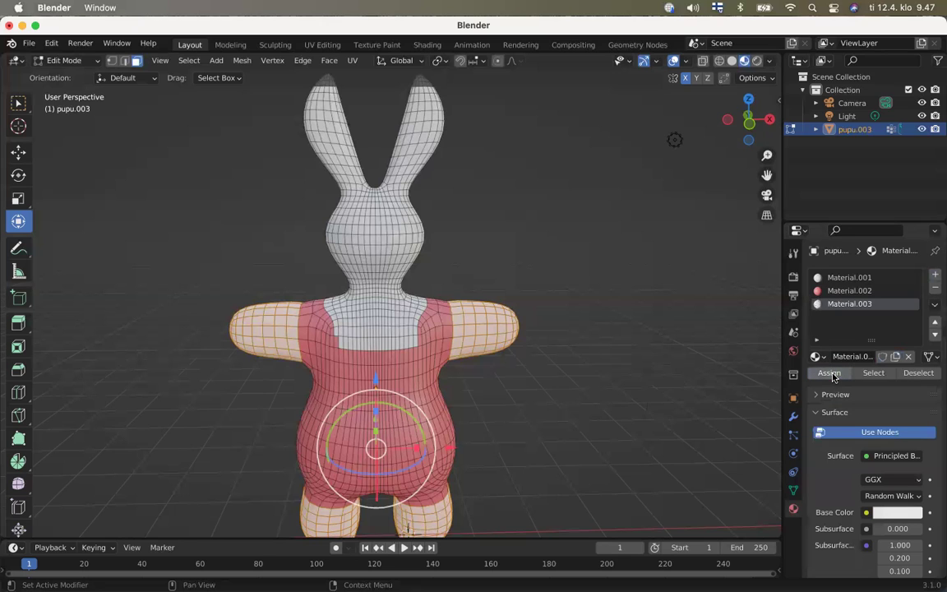
left_click(892, 512)
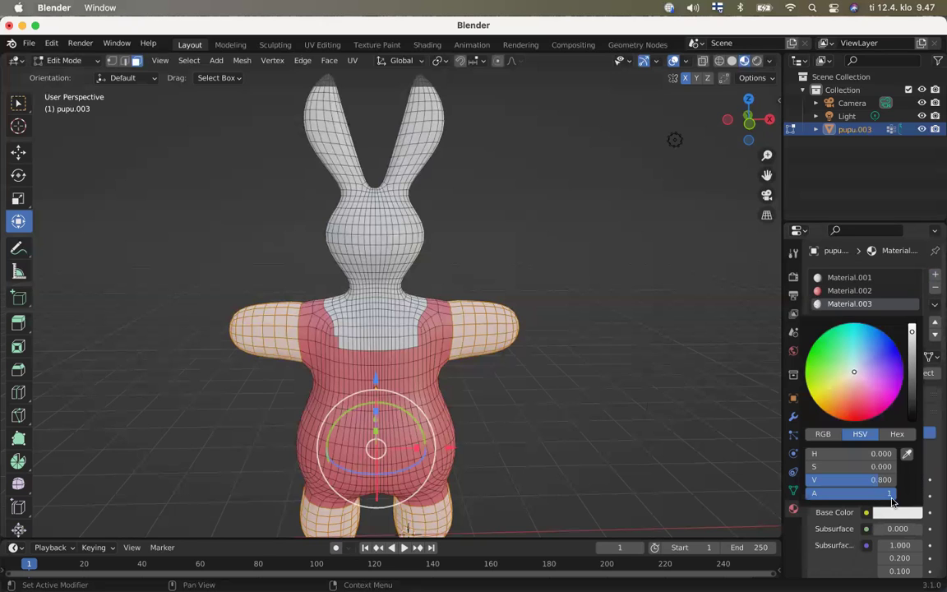
left_click(834, 391)
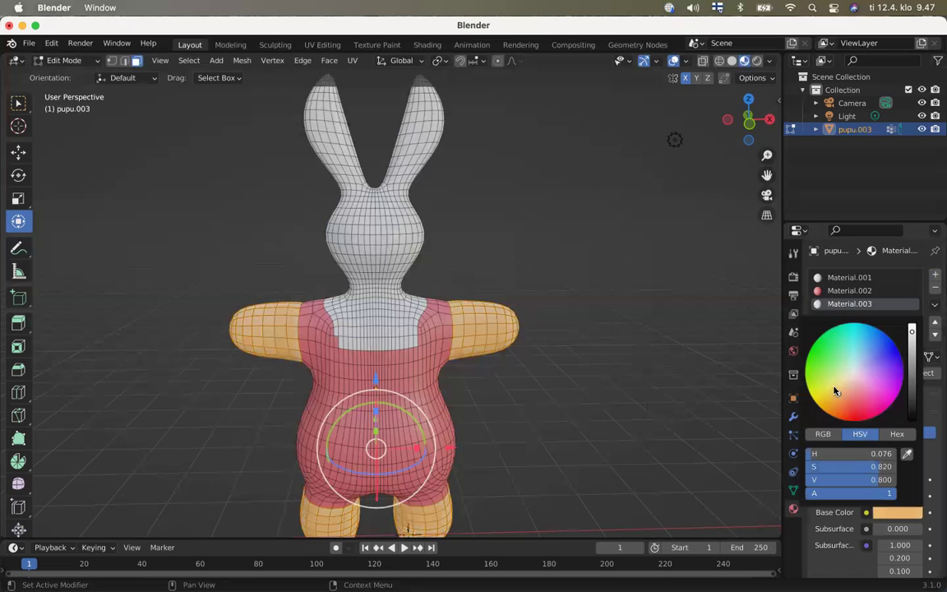
Rename the light orange material as skin and the light red material as overall
left_click(848, 304)
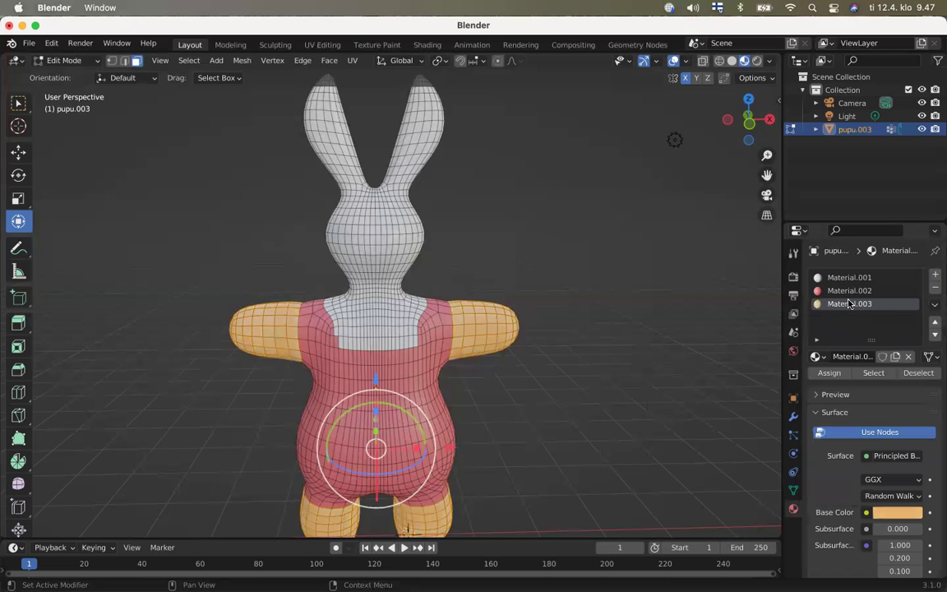
double_click(848, 303)
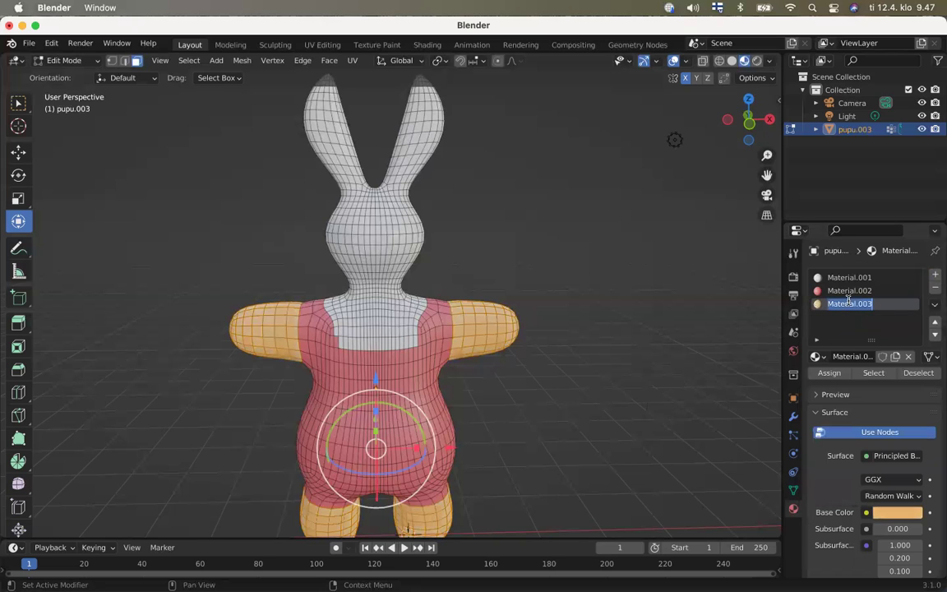
type("skin")
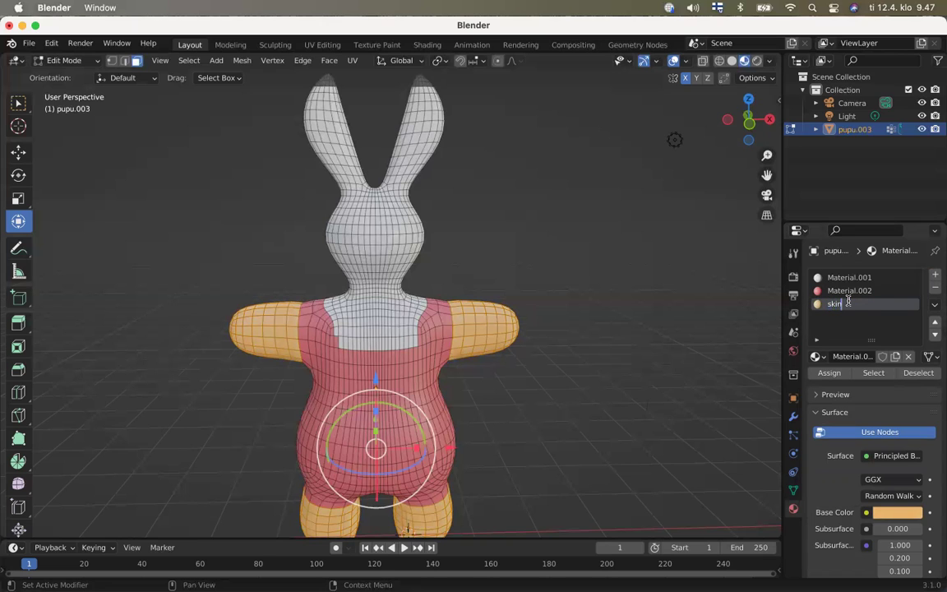
key("Return")
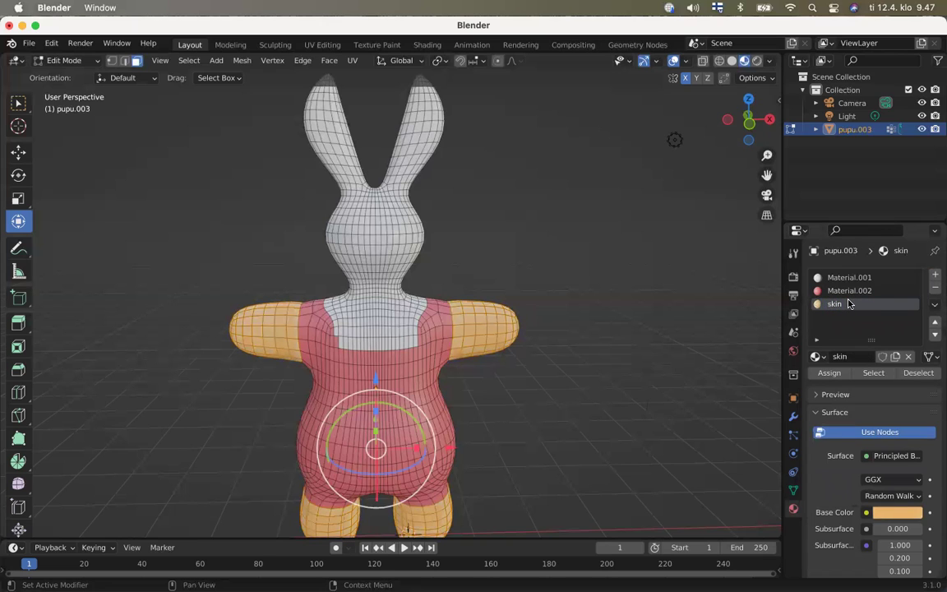
left_click(847, 292)
double_click(846, 291)
type("overall")
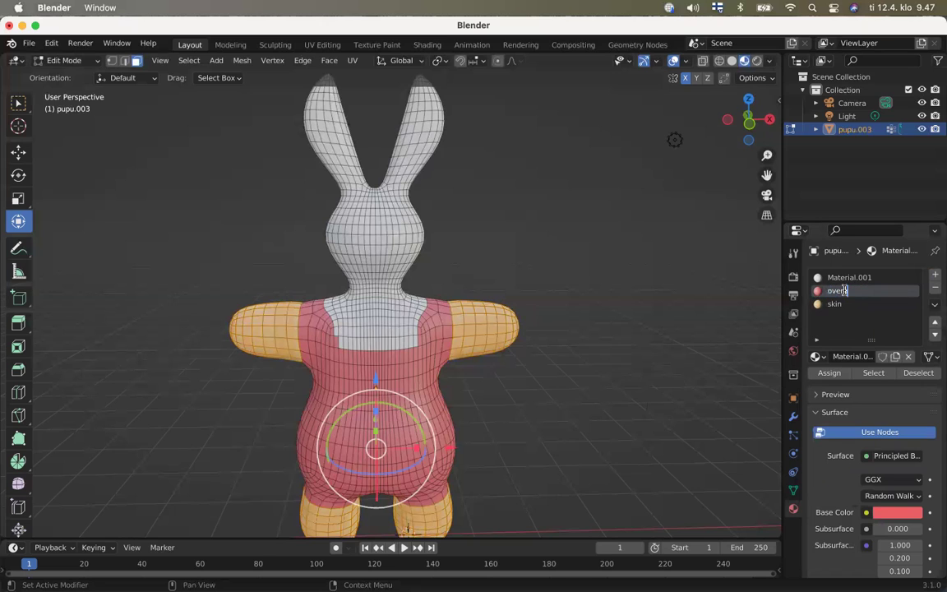
key("Return")
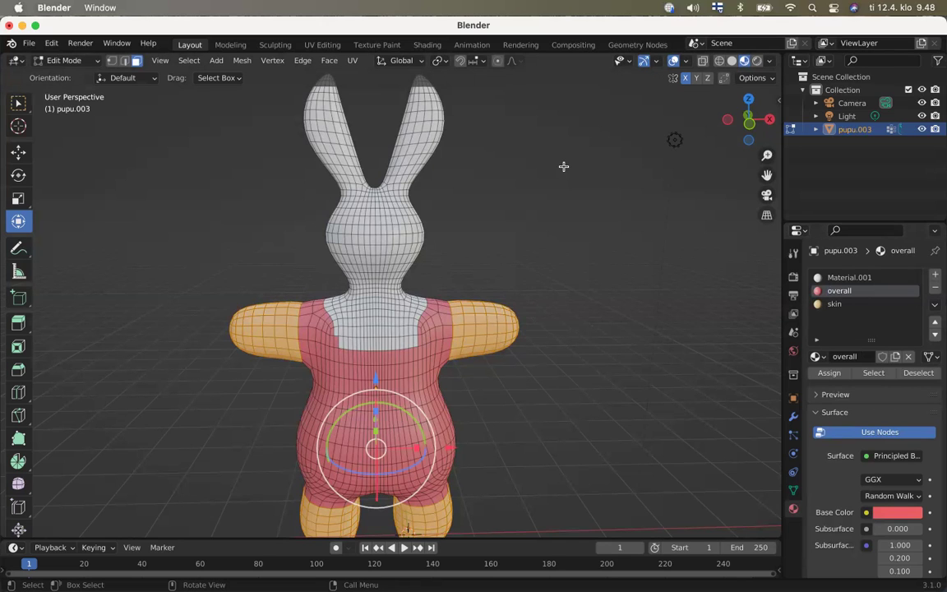
Clear the paws selection and select the faces of the head vertex group
left_click(792, 491)
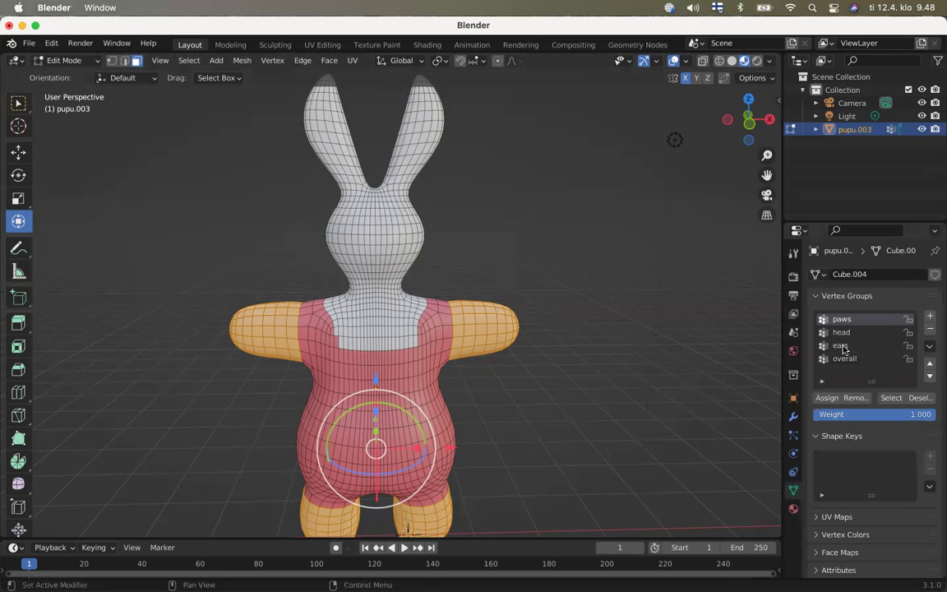
key("alt+a")
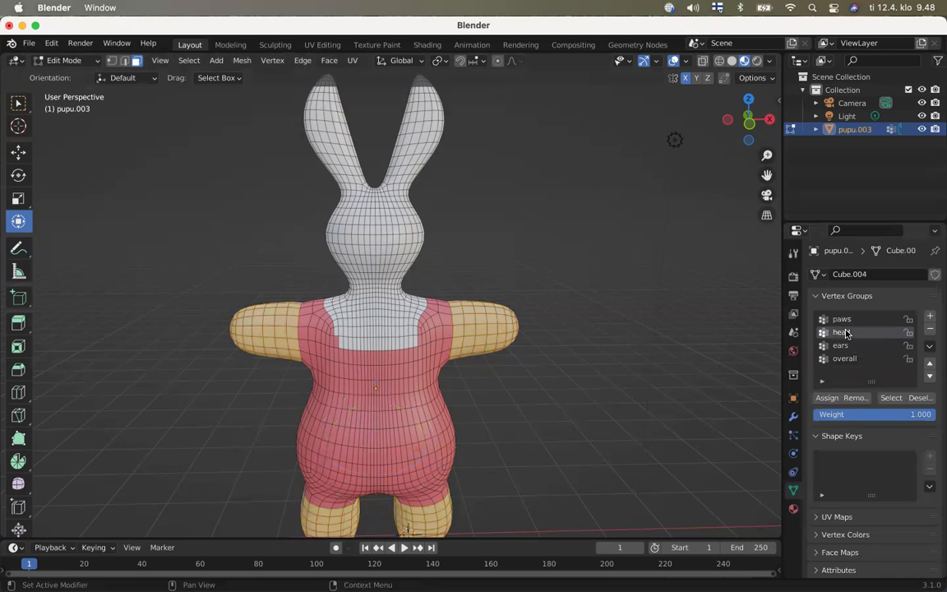
left_click(891, 397)
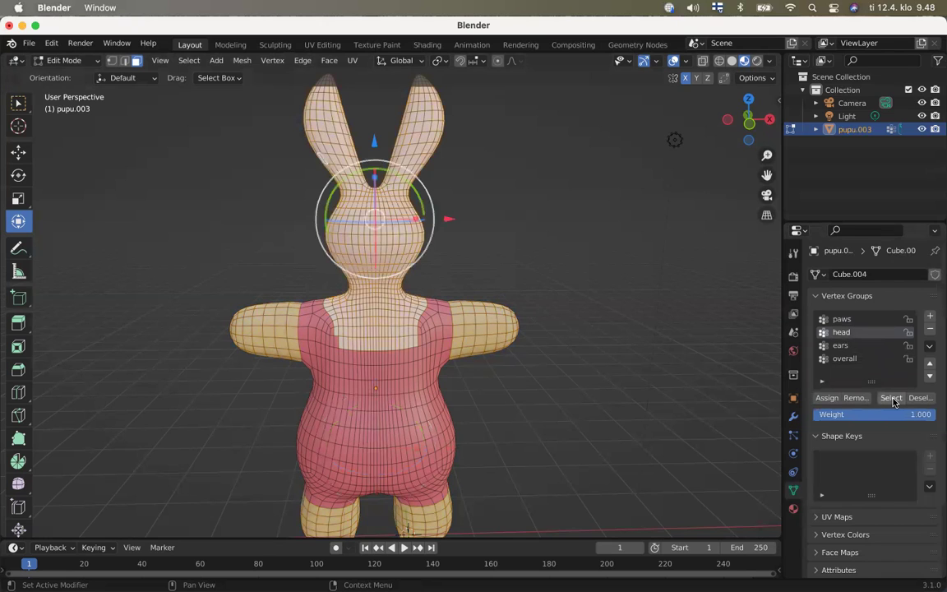
Add a fourth material slot using the existing skin material, assign it to the selected head faces and clear the selection
left_click(793, 509)
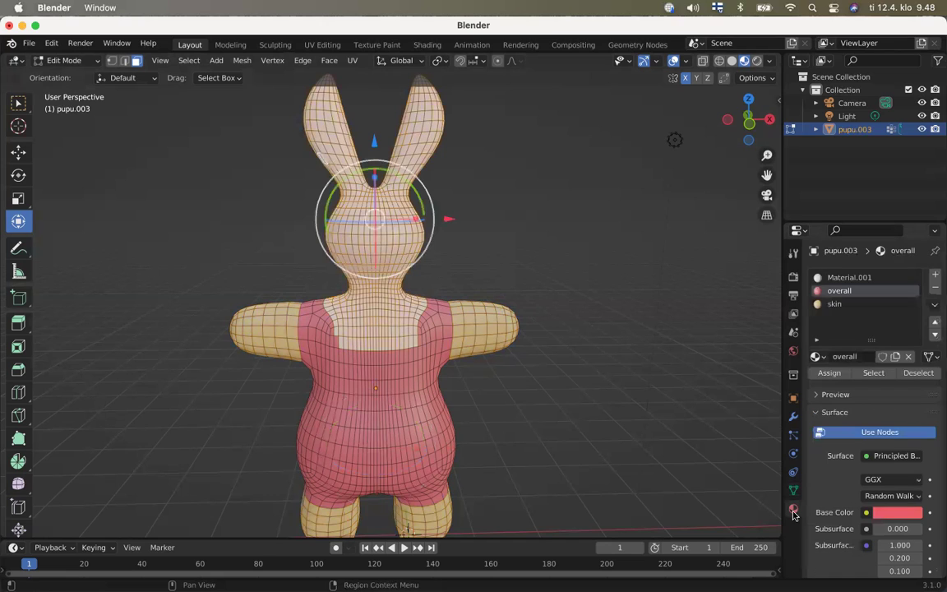
left_click(835, 305)
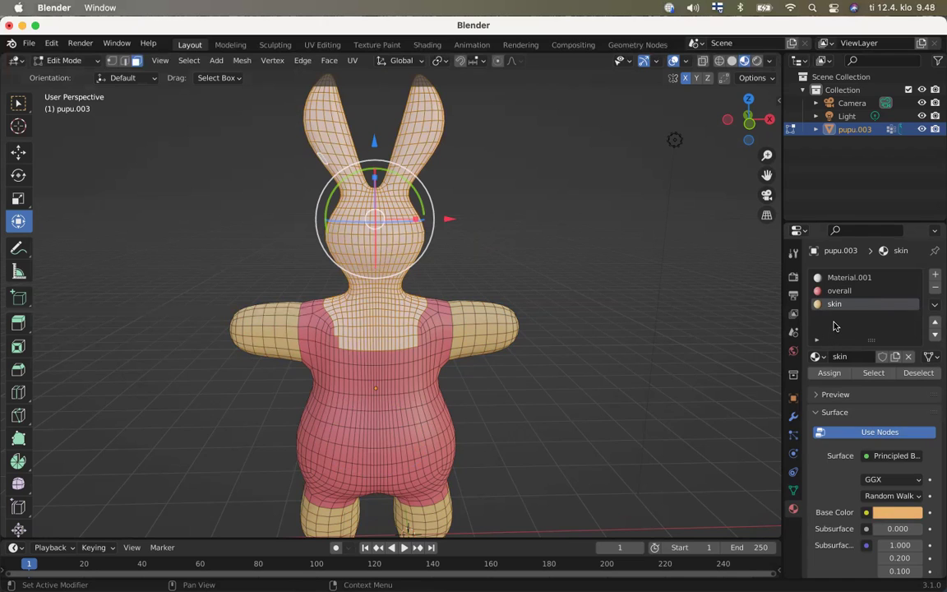
left_click(933, 276)
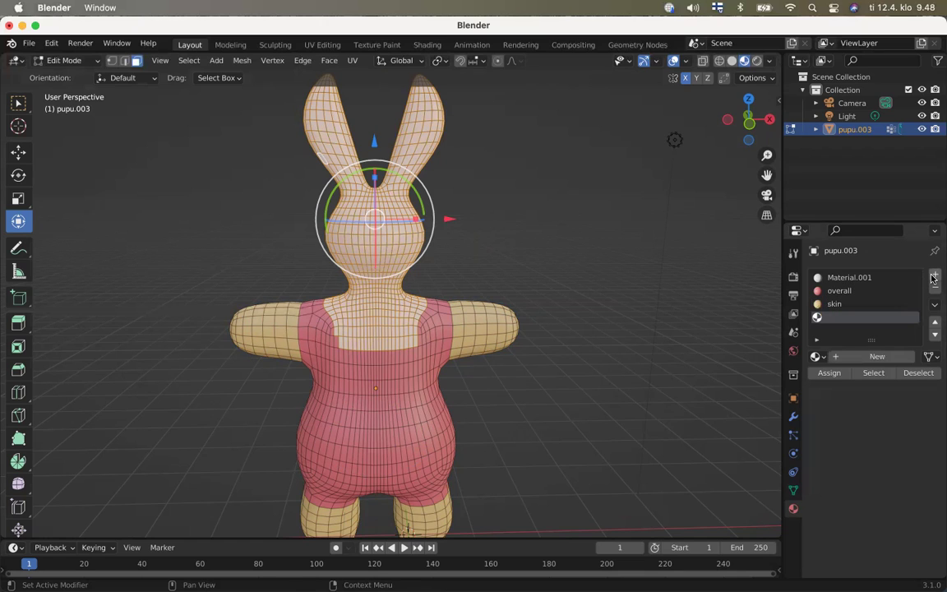
left_click(823, 359)
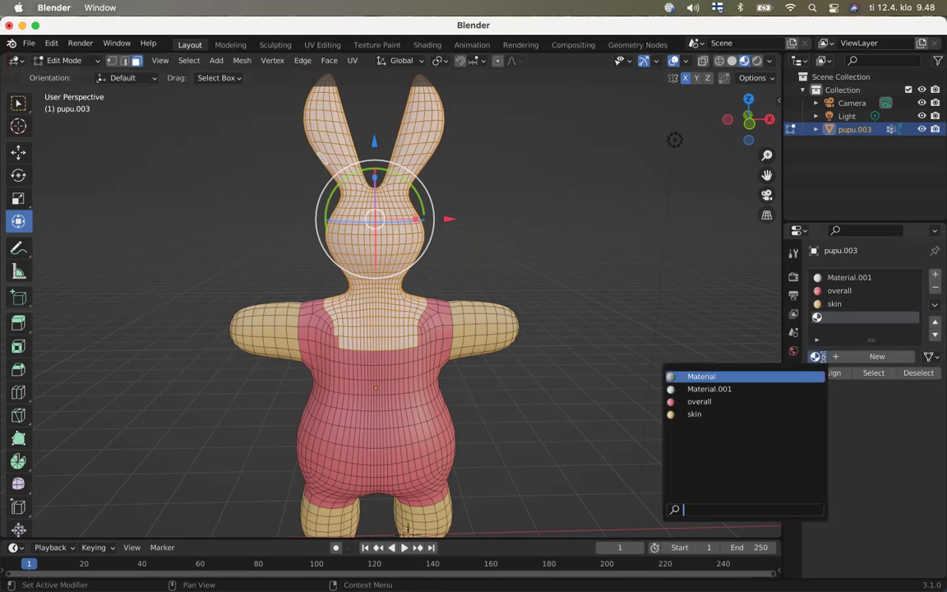
left_click(774, 410)
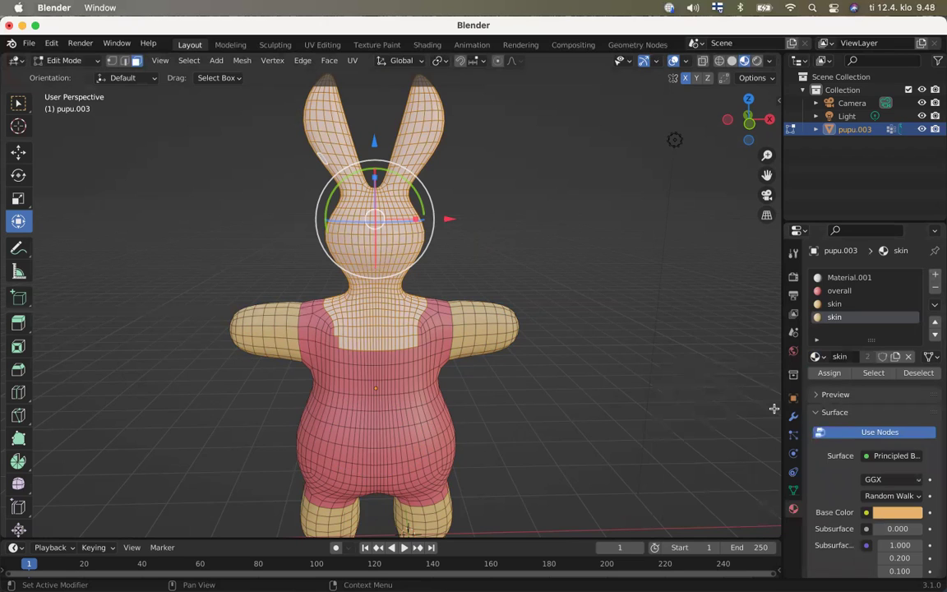
left_click(628, 307)
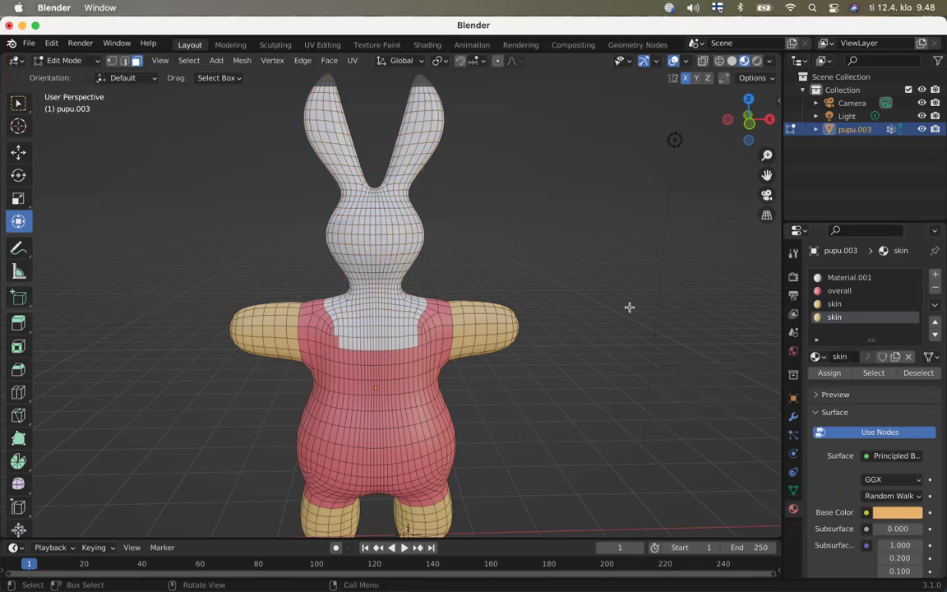
key("super+z")
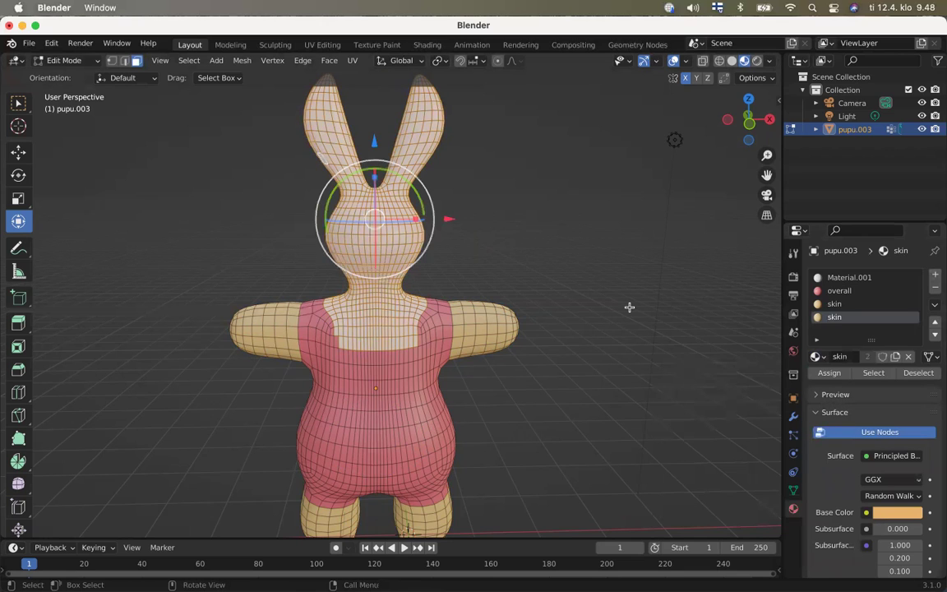
left_click(829, 374)
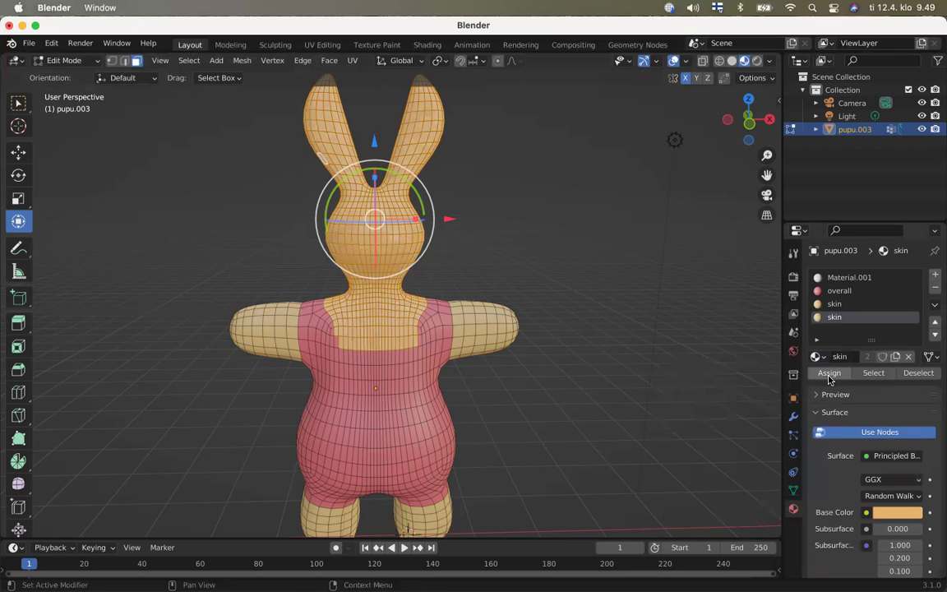
left_click(482, 186)
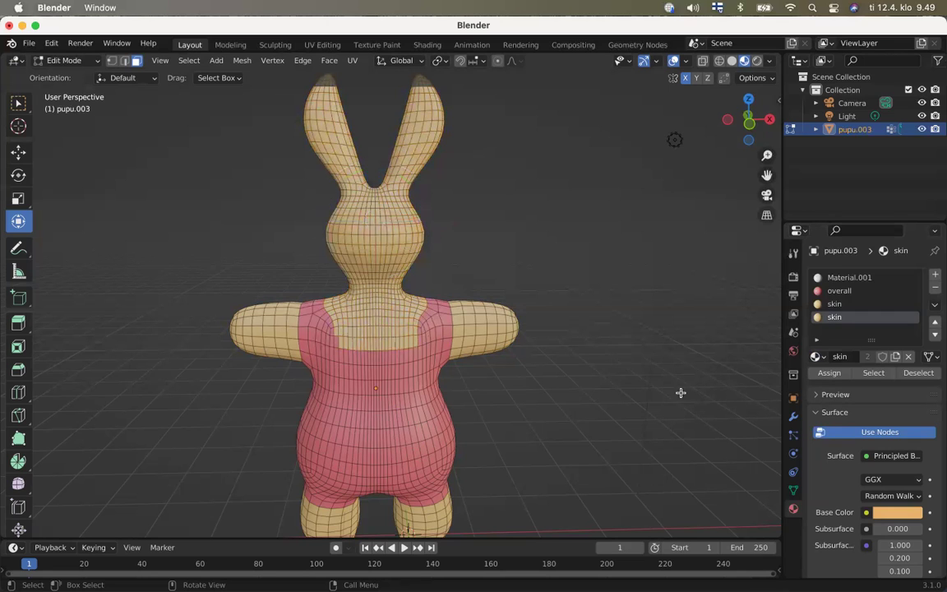
Select the faces of the ears vertex group
left_click(792, 490)
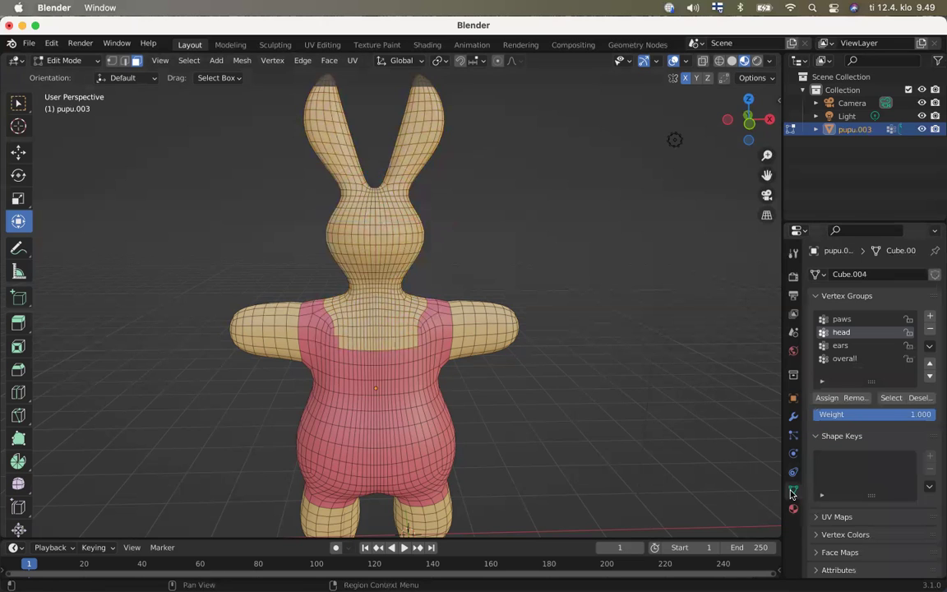
left_click(842, 346)
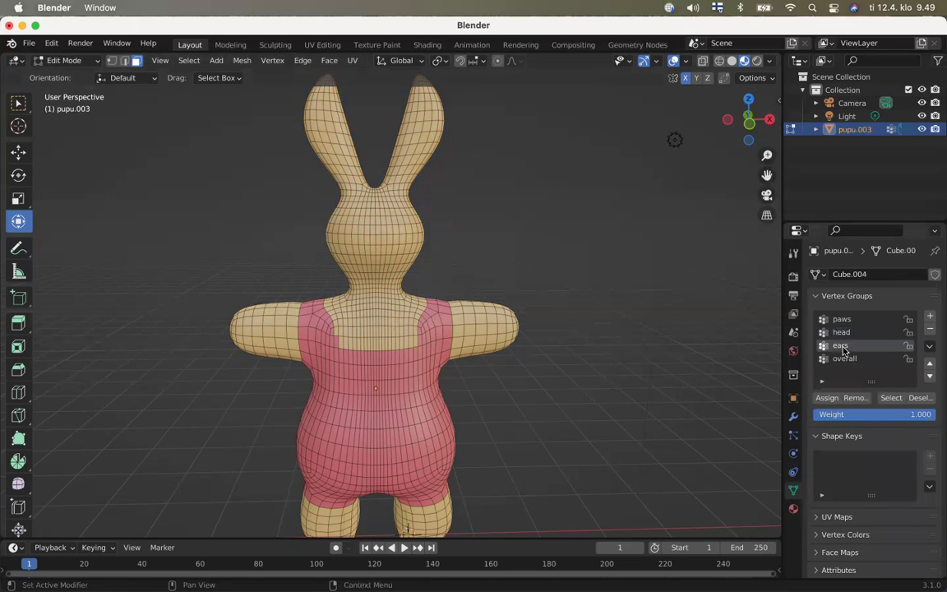
left_click(891, 400)
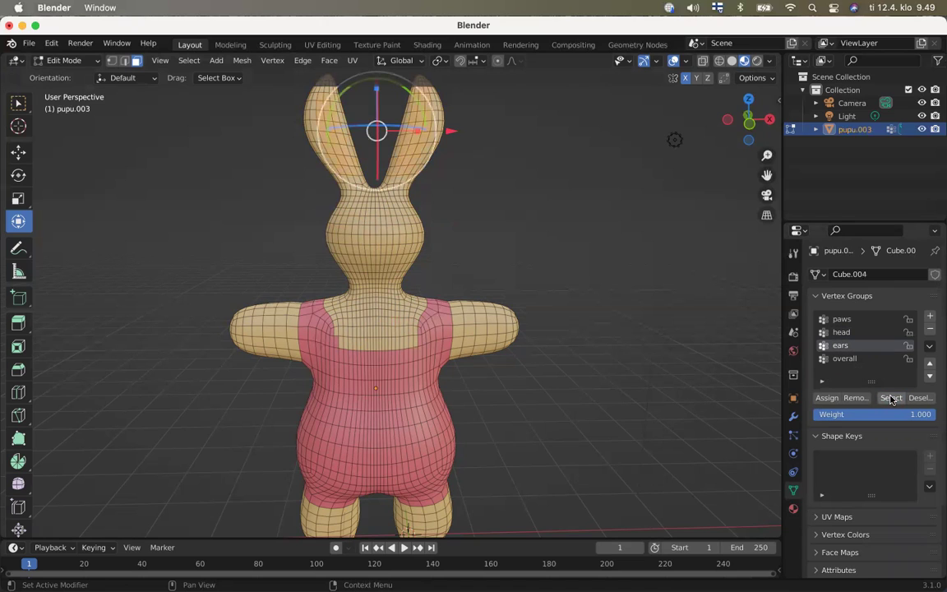
Assign a new material in a fifth slot to the selected ear faces and set its base color to pinkish red, hue about 0.986, saturation about 0.93
left_click(793, 510)
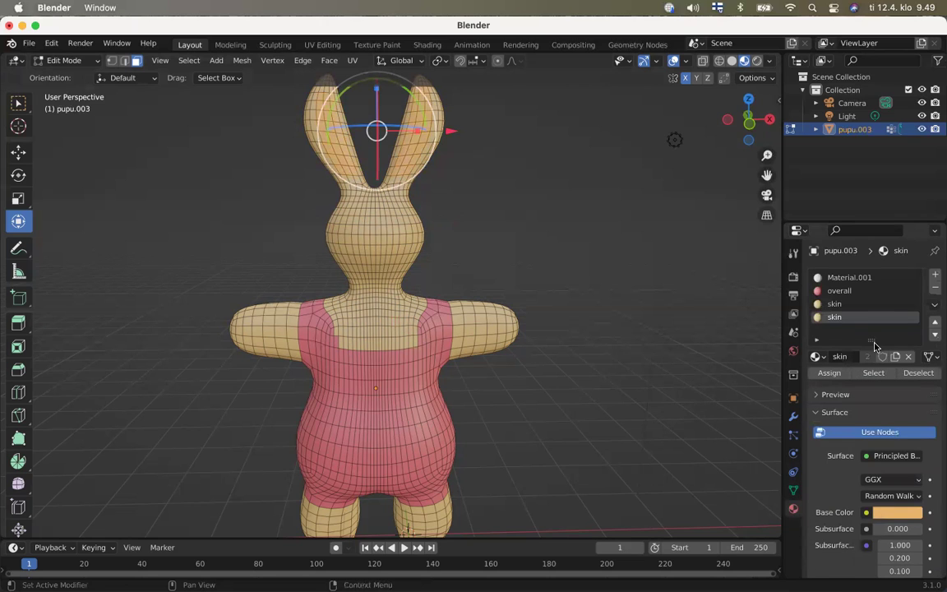
left_click(935, 275)
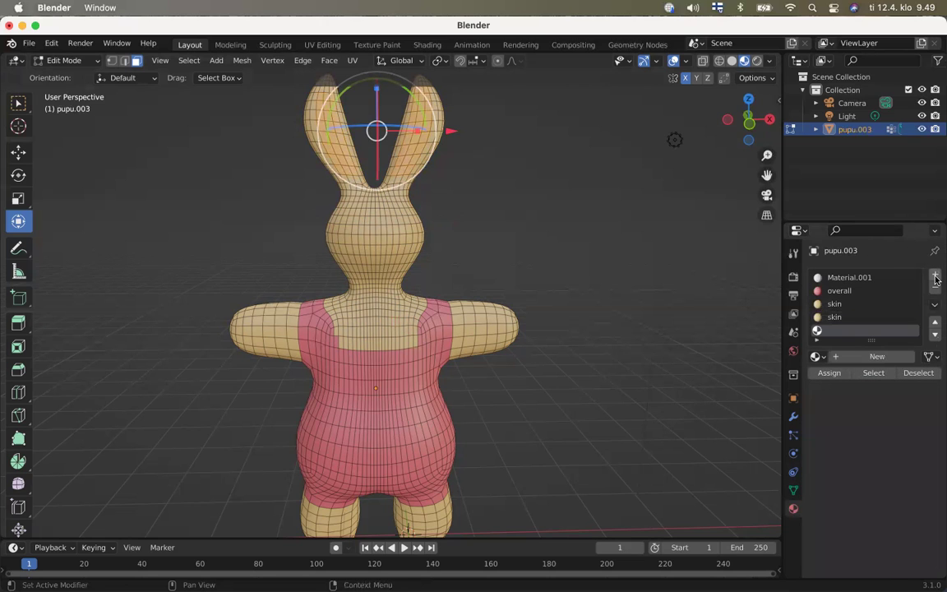
left_click(848, 360)
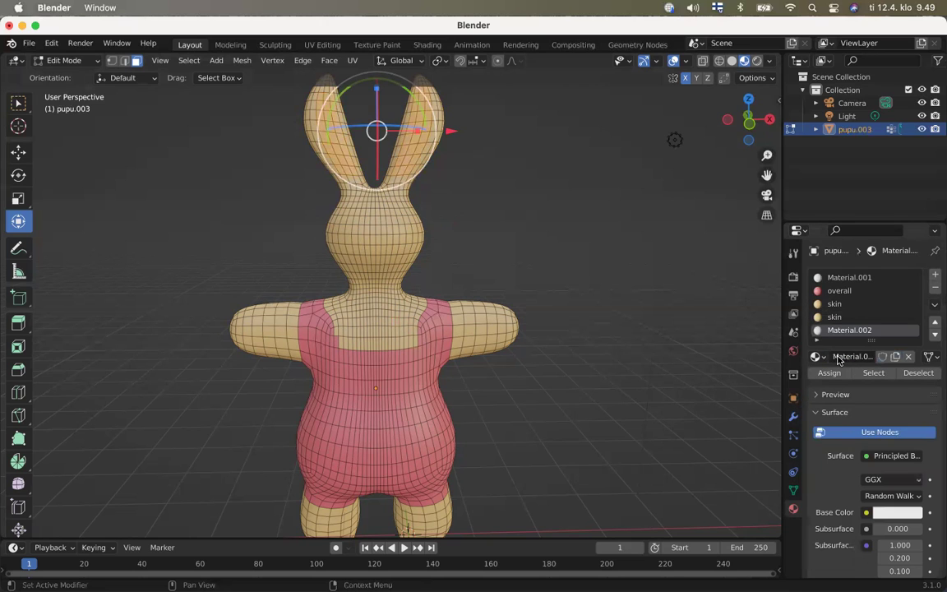
left_click(827, 375)
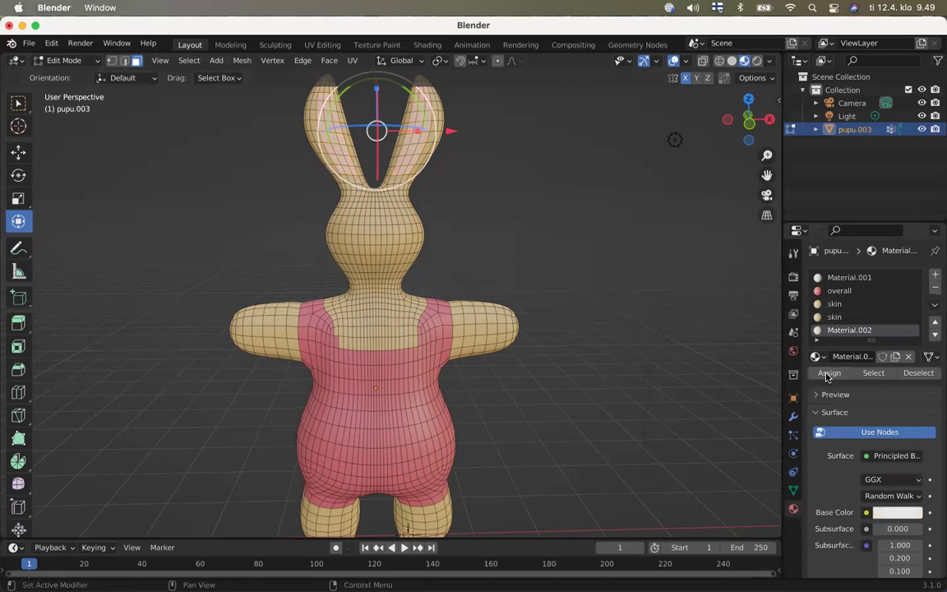
left_click(894, 512)
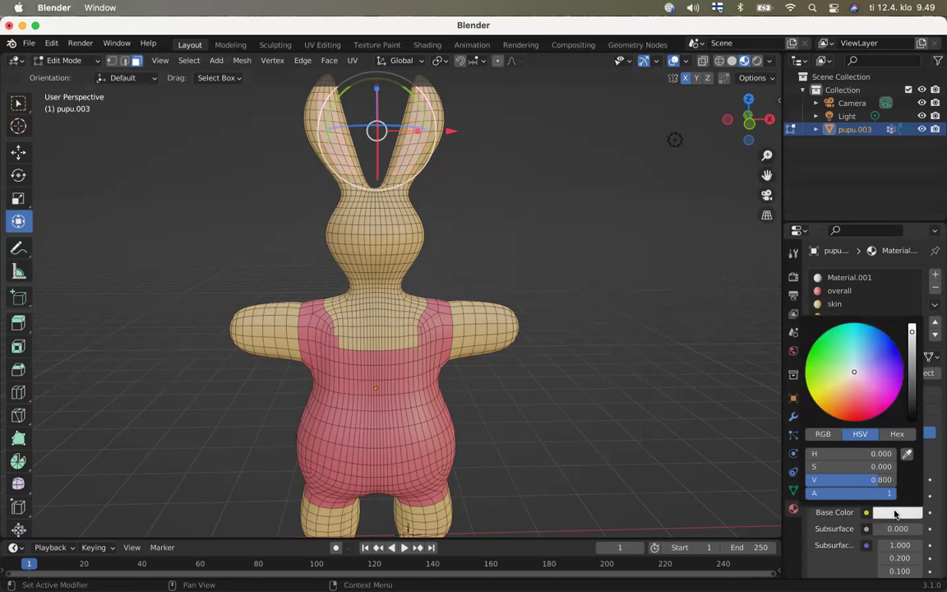
left_click(860, 407)
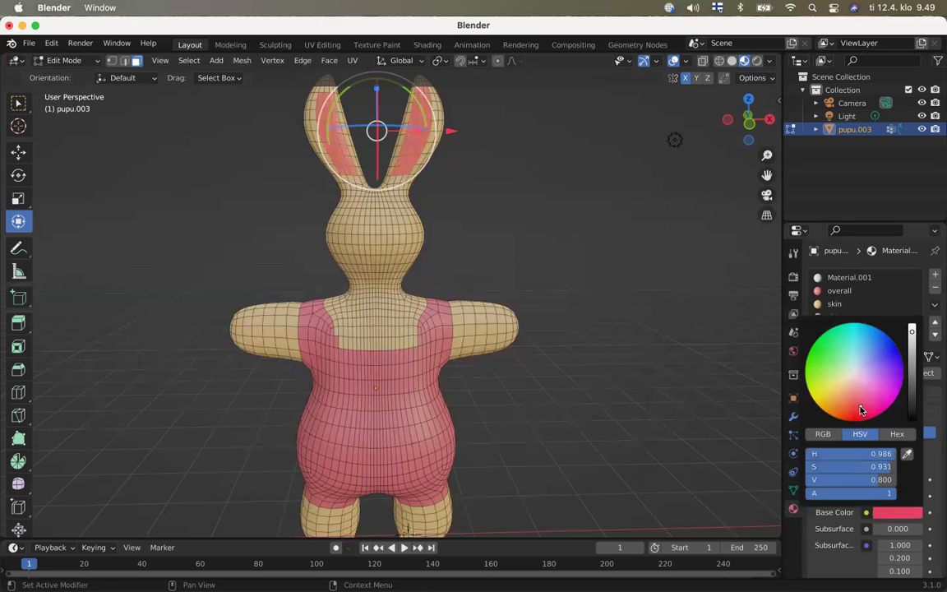
Try darker red, dusty pink, beige and orange base colors on the ear material
left_click(913, 391)
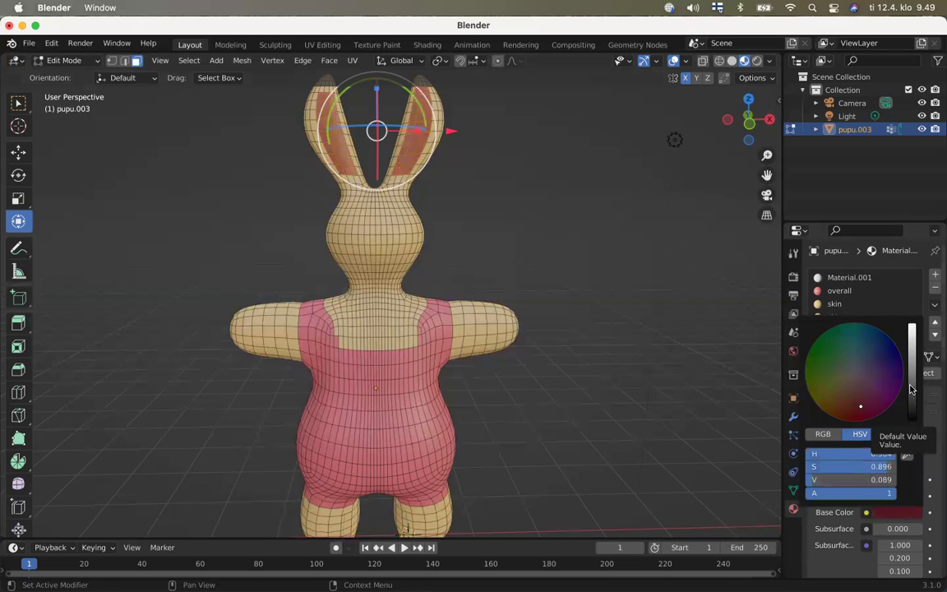
left_click(857, 386)
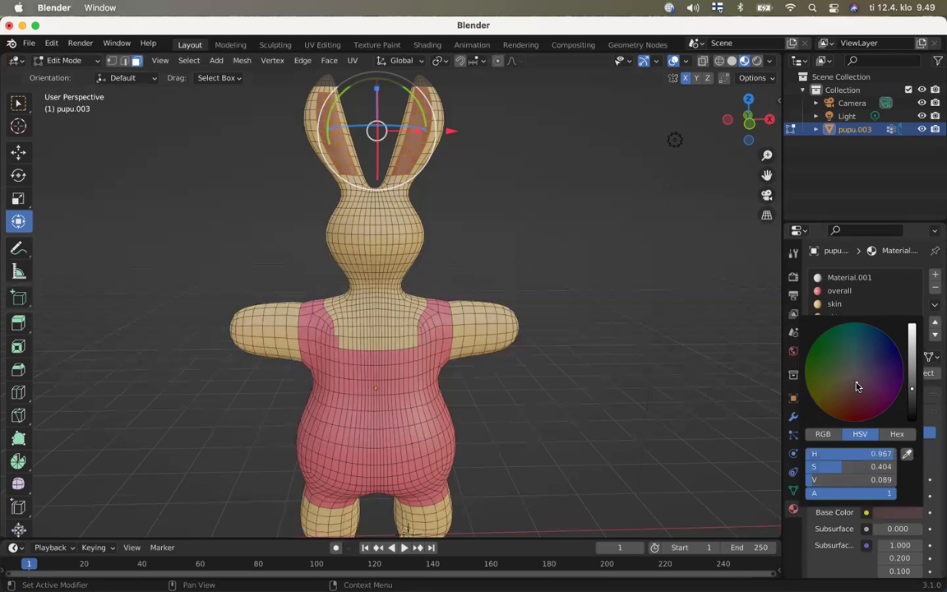
left_click(910, 355)
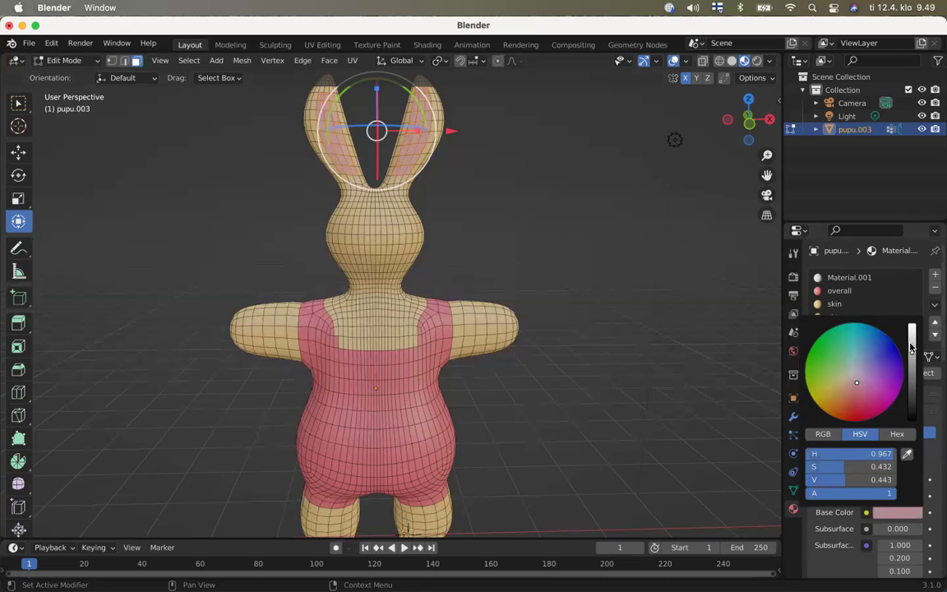
left_click(912, 343)
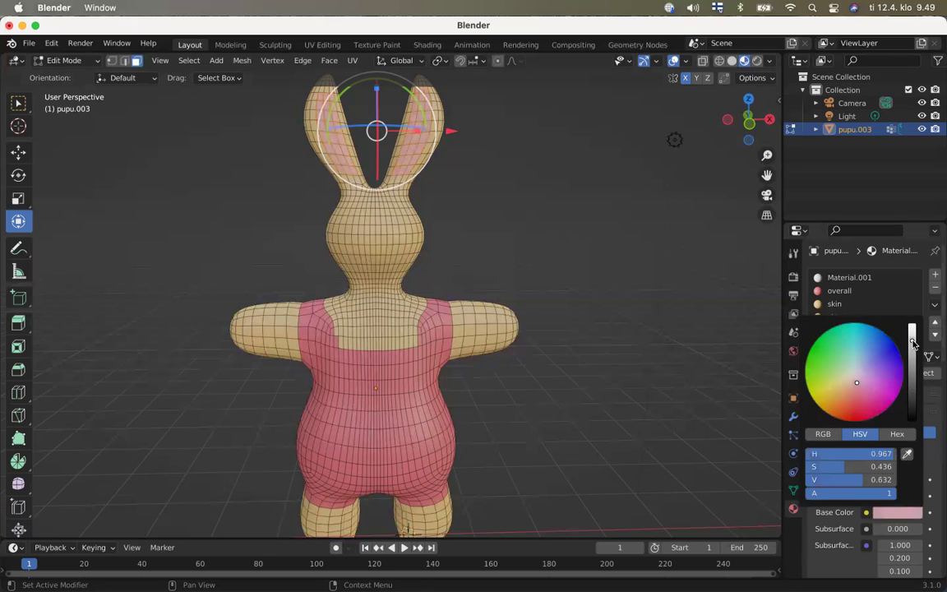
left_click(851, 381)
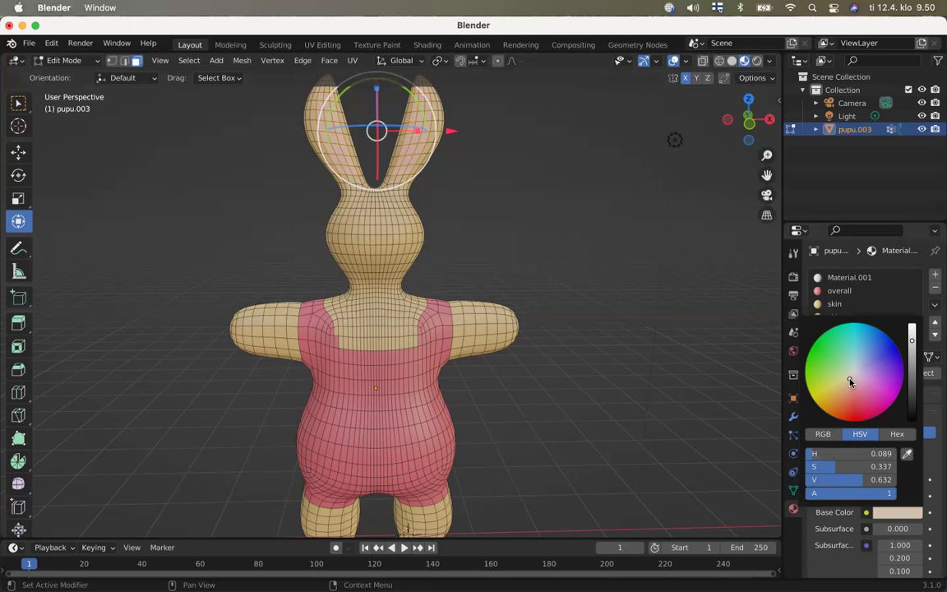
left_click_drag(850, 382, 840, 397)
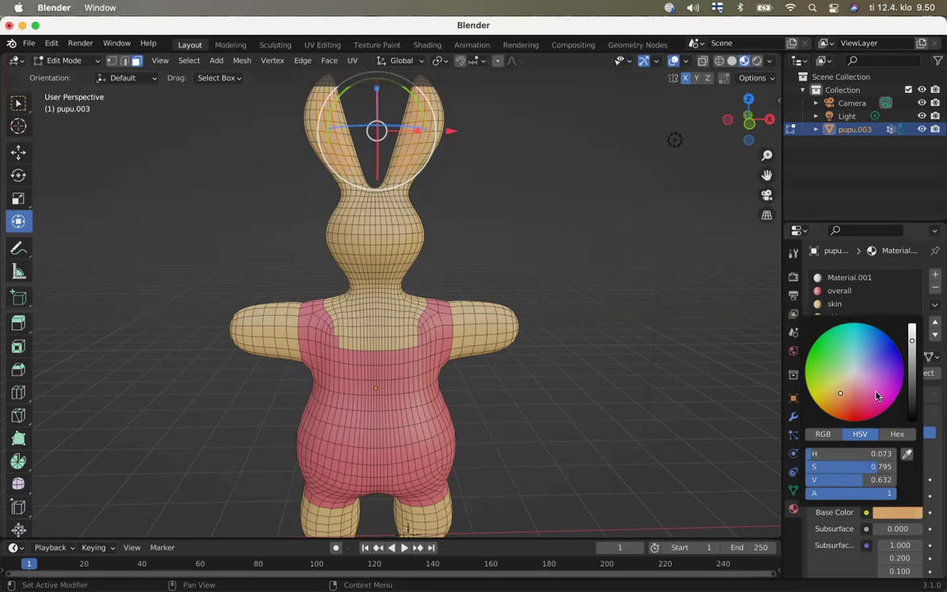
Set the ear material's base color to a dark magenta, hue about 0.889 and saturation about 0.84
left_click(876, 396)
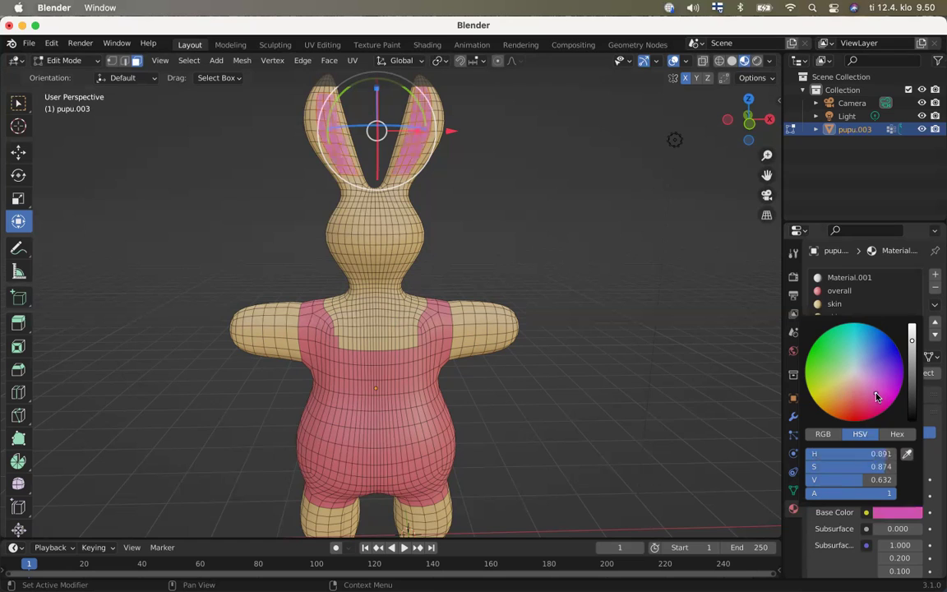
left_click(912, 369)
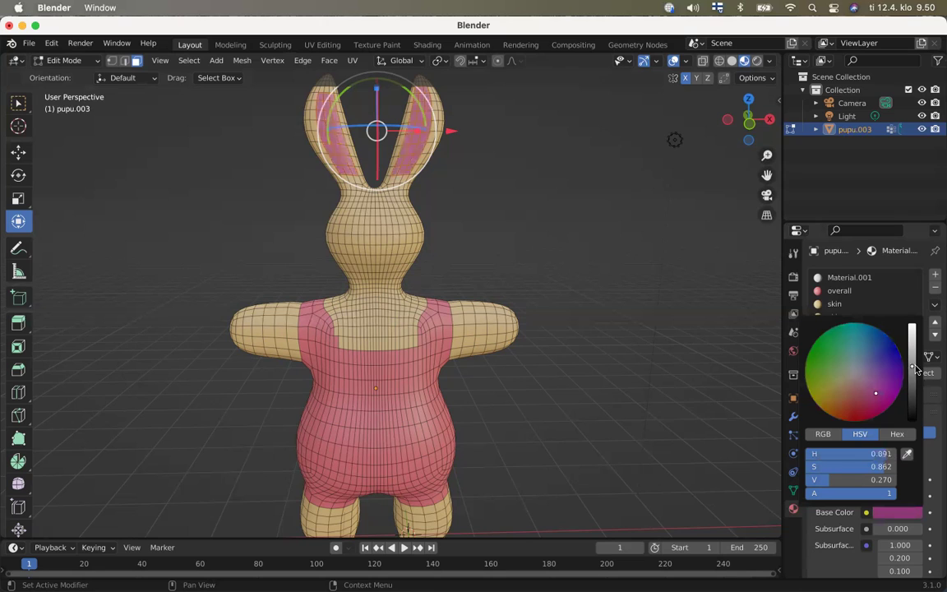
left_click(913, 390)
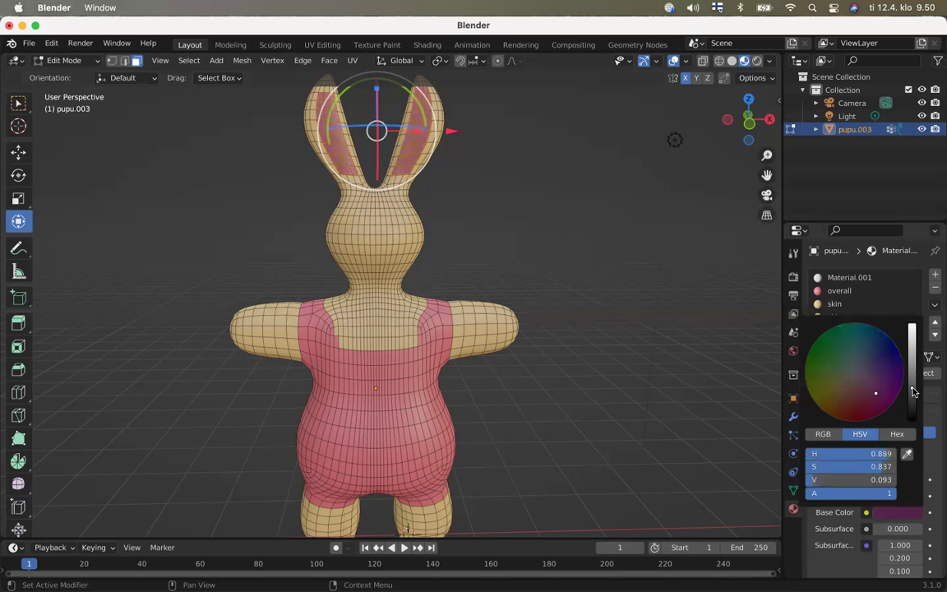
left_click(910, 383)
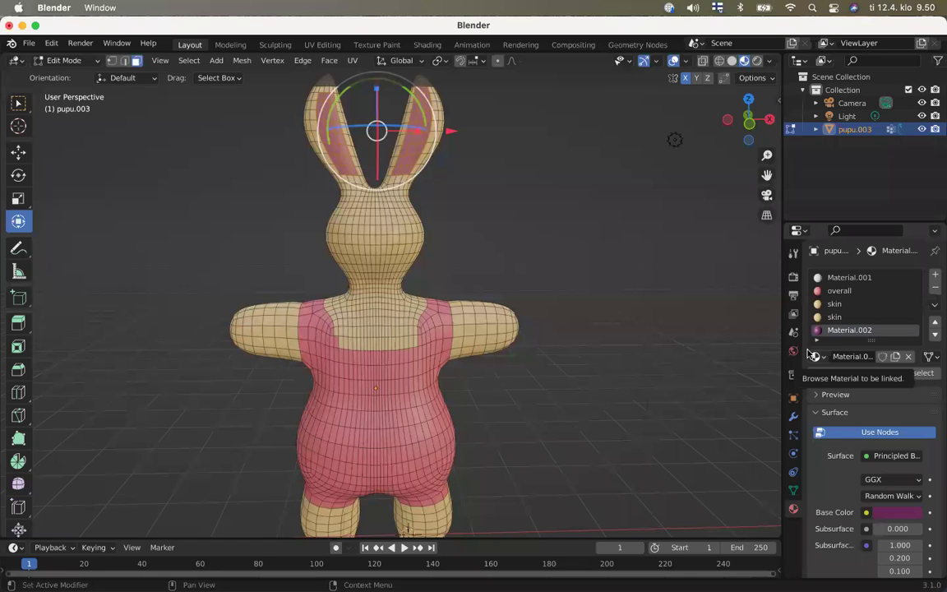
Rename the new ear material as ears
double_click(848, 330)
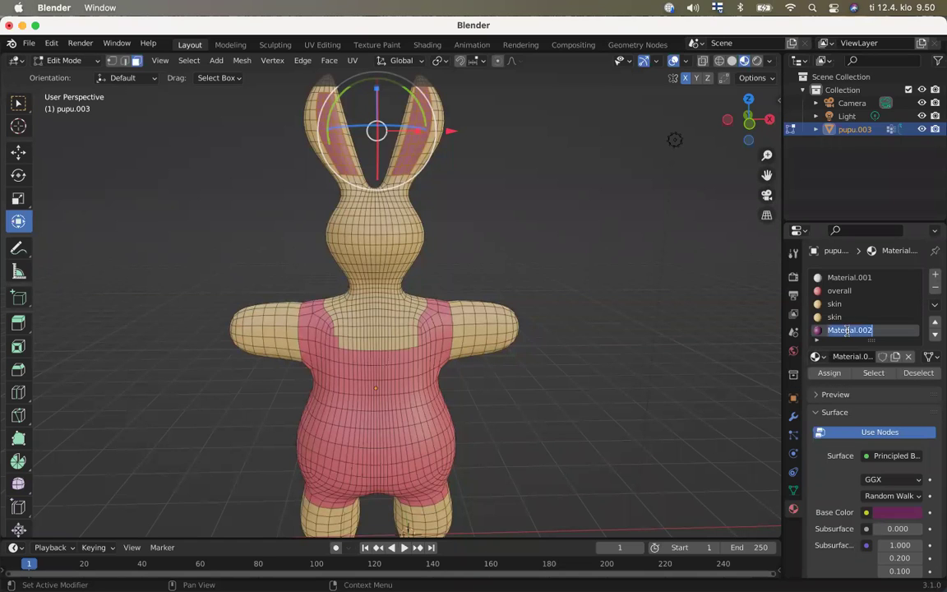
type("ears")
key("Return")
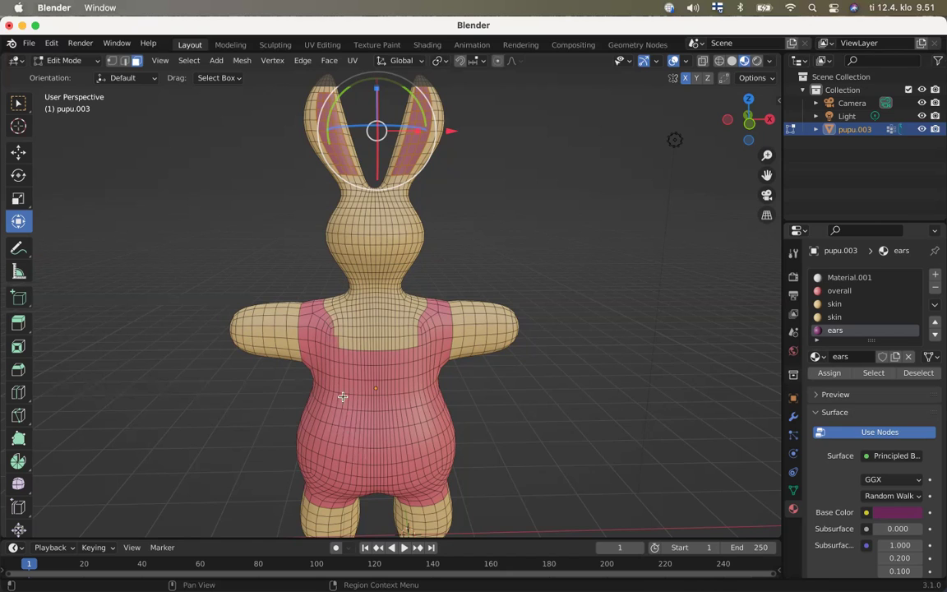
Select the stray overall-colored face at the lower corner of the chest opening, assign it the skin material and clear the selection
left_click(339, 343)
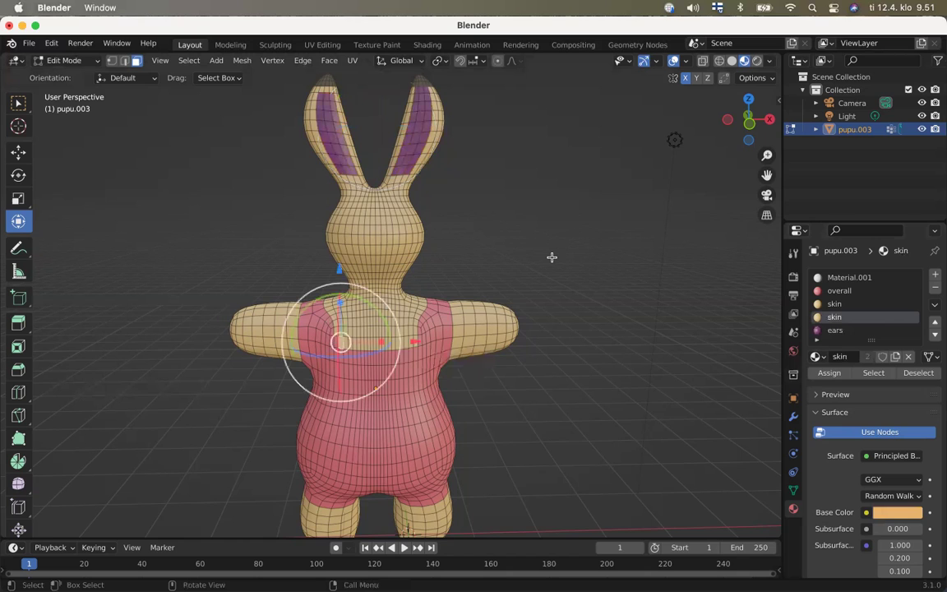
scroll(550, 258, "up", 5)
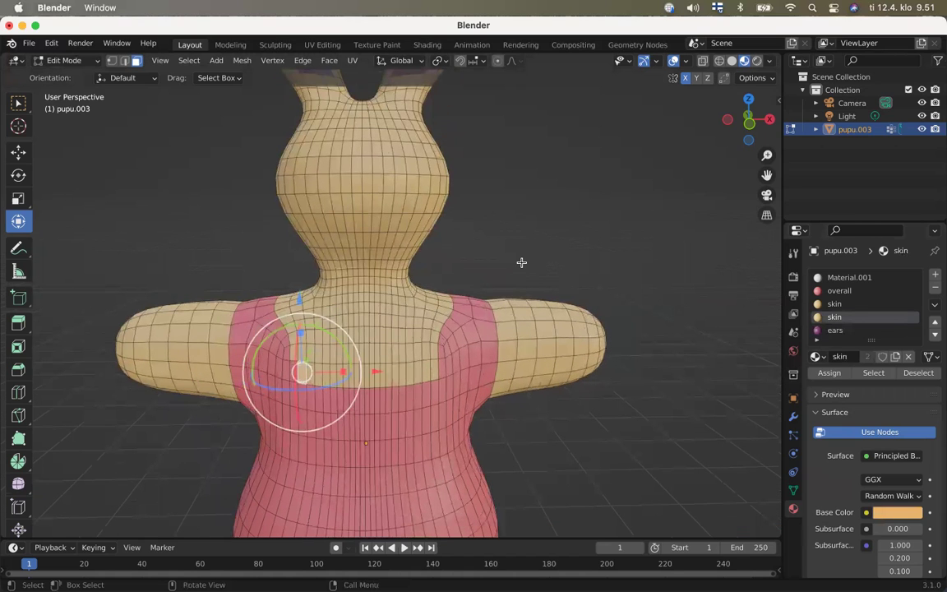
left_click(521, 262)
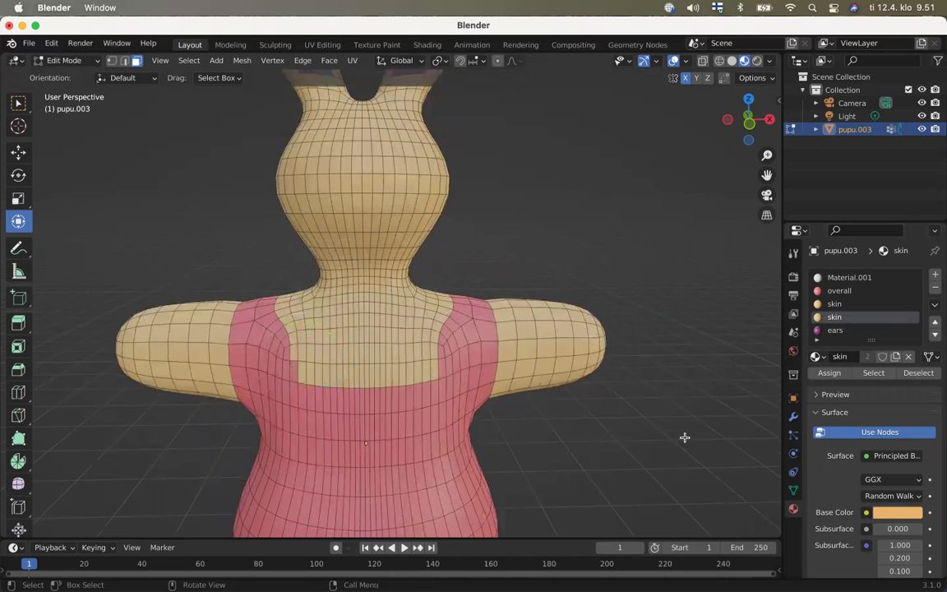
left_click(794, 492)
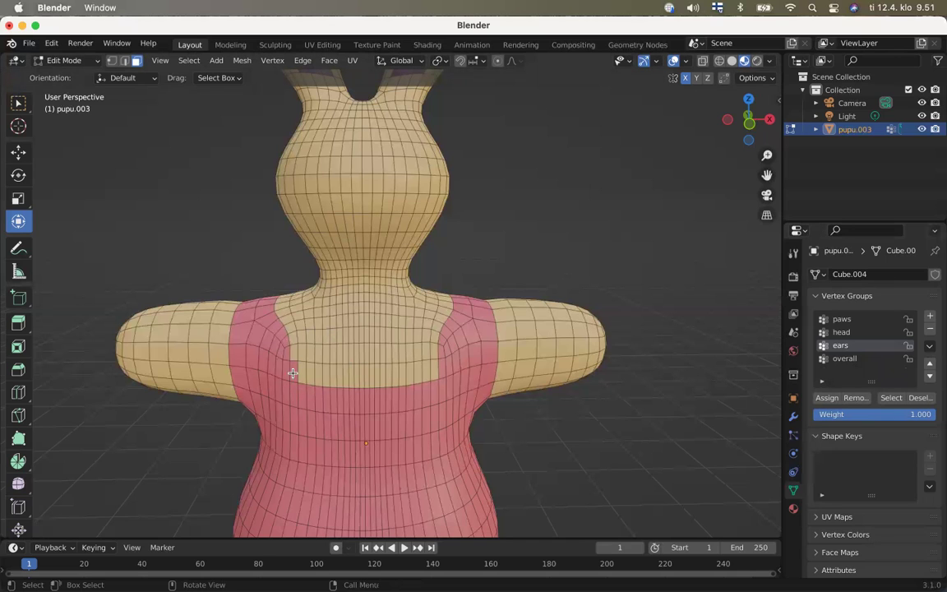
left_click(292, 373)
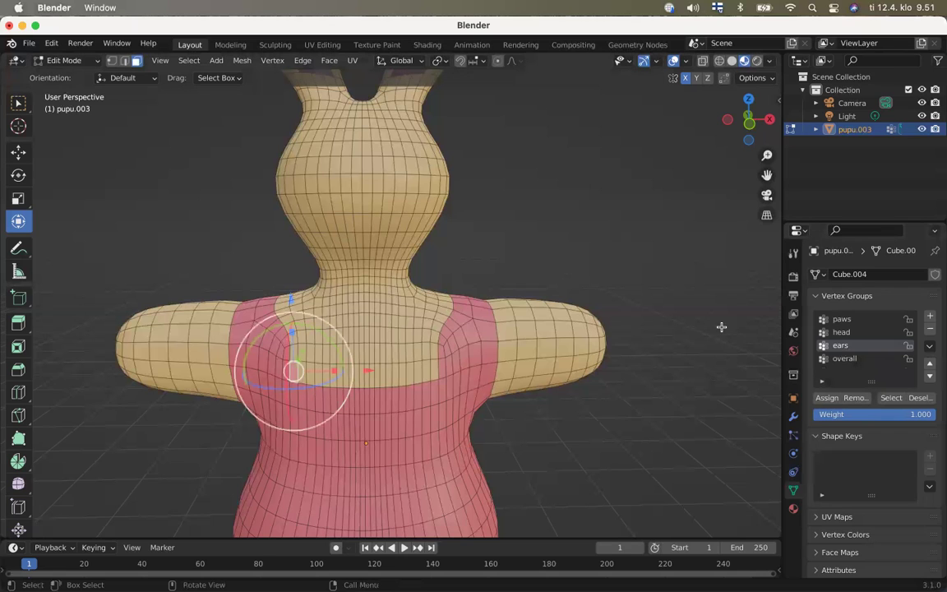
left_click(794, 509)
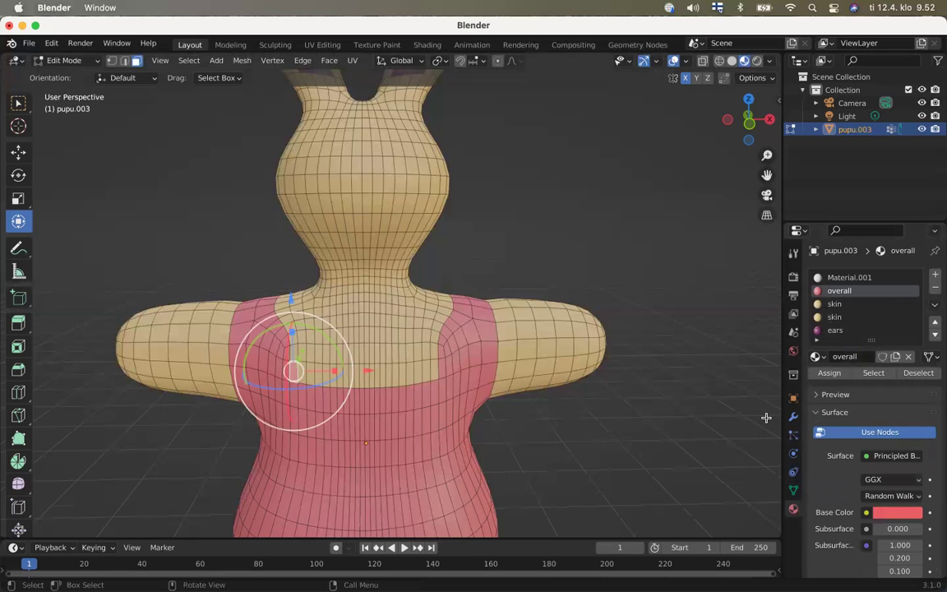
left_click(836, 304)
left_click(825, 374)
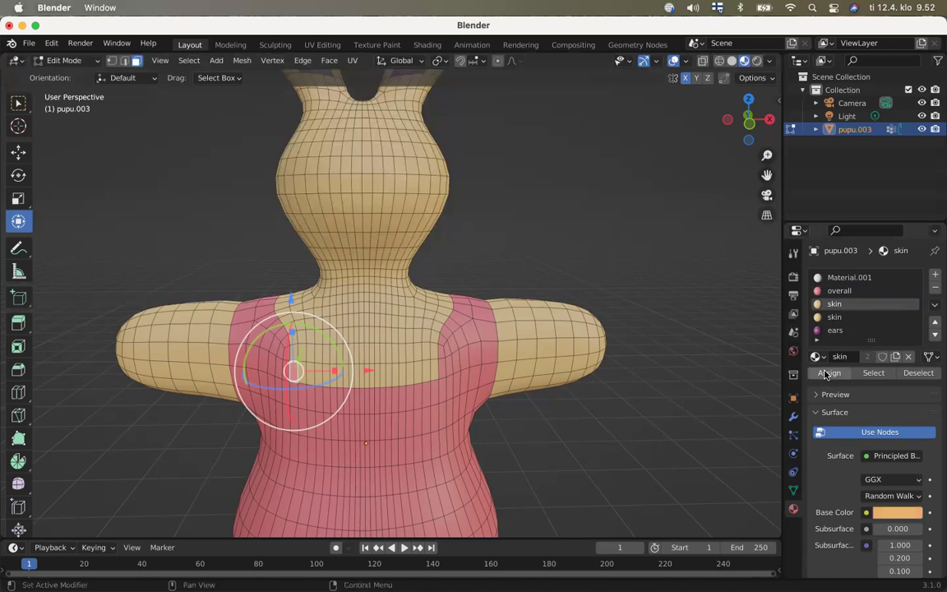
left_click(677, 329)
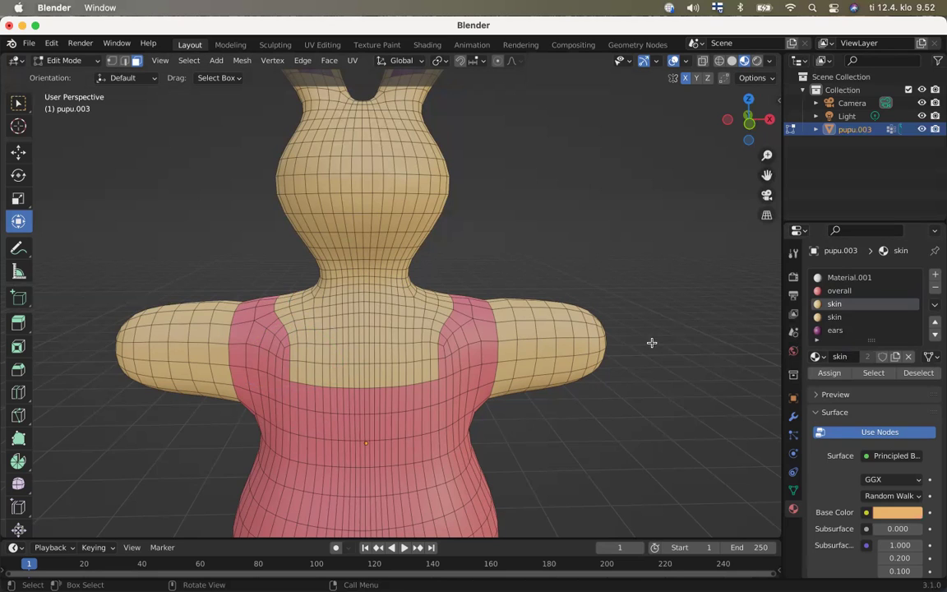
Select a T-shaped patch of faces at the middle of the face as a nose, assign the ears material and clear the selection
left_click(368, 184)
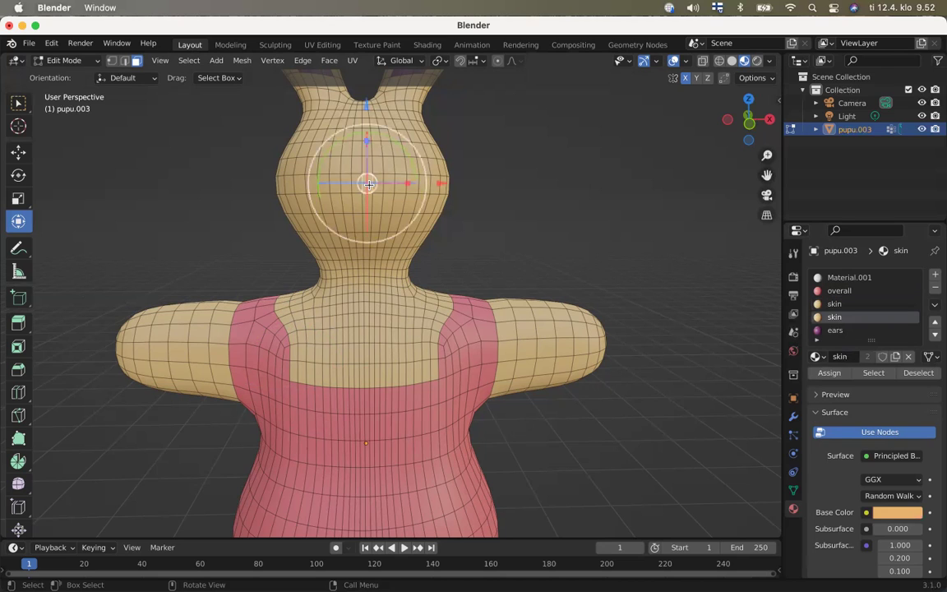
left_click(355, 187, "shift")
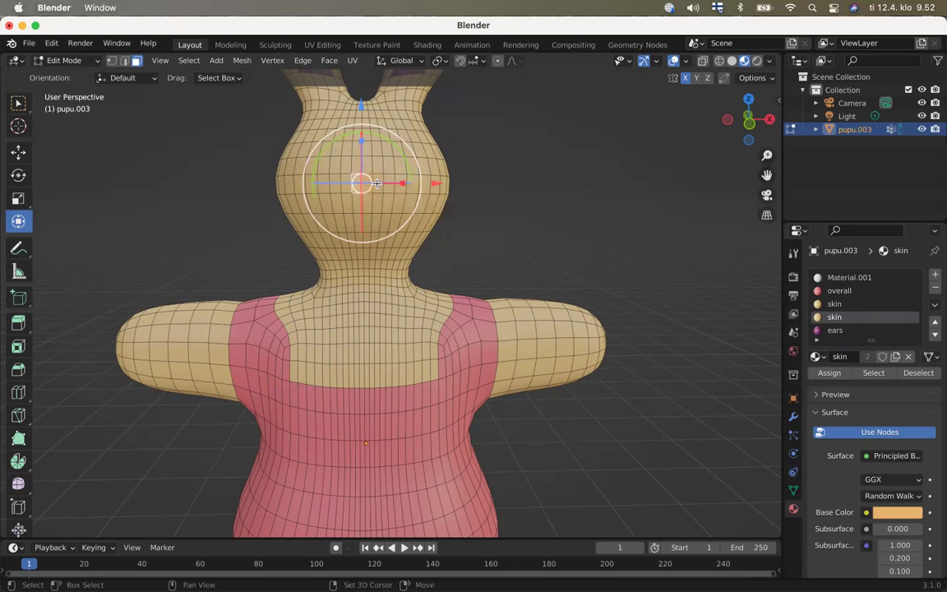
left_click_drag(376, 183, 377, 183)
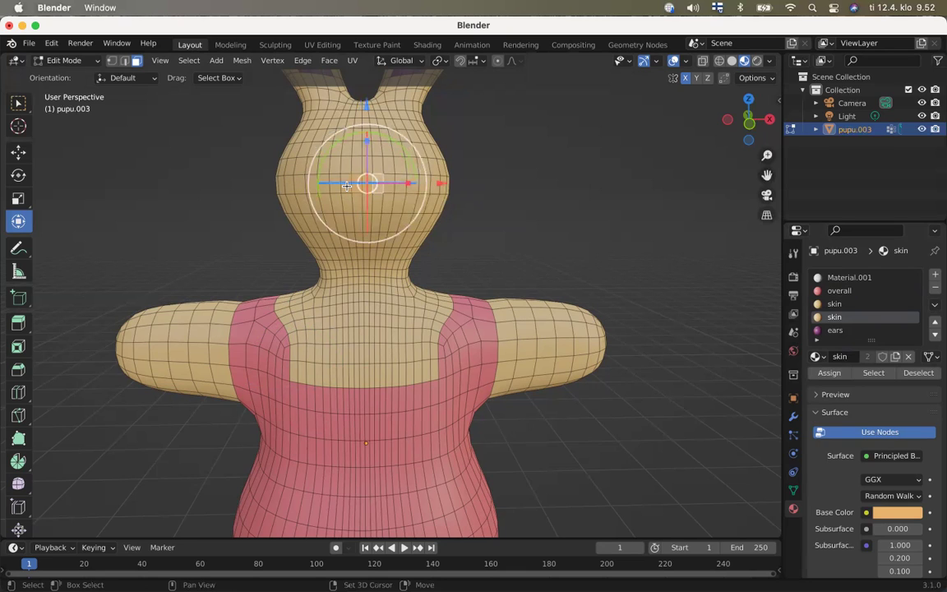
key("super+z")
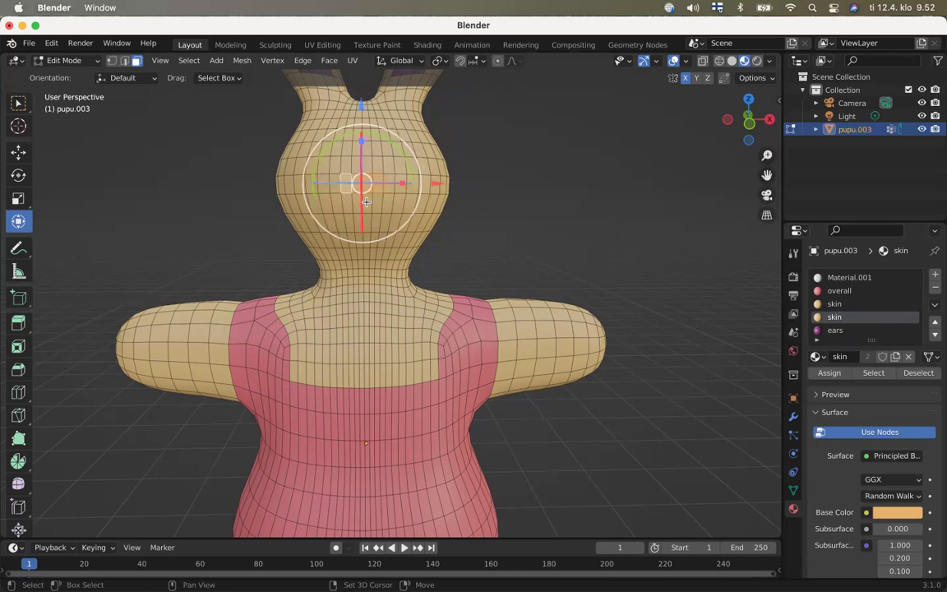
left_click_drag(366, 201, 358, 202)
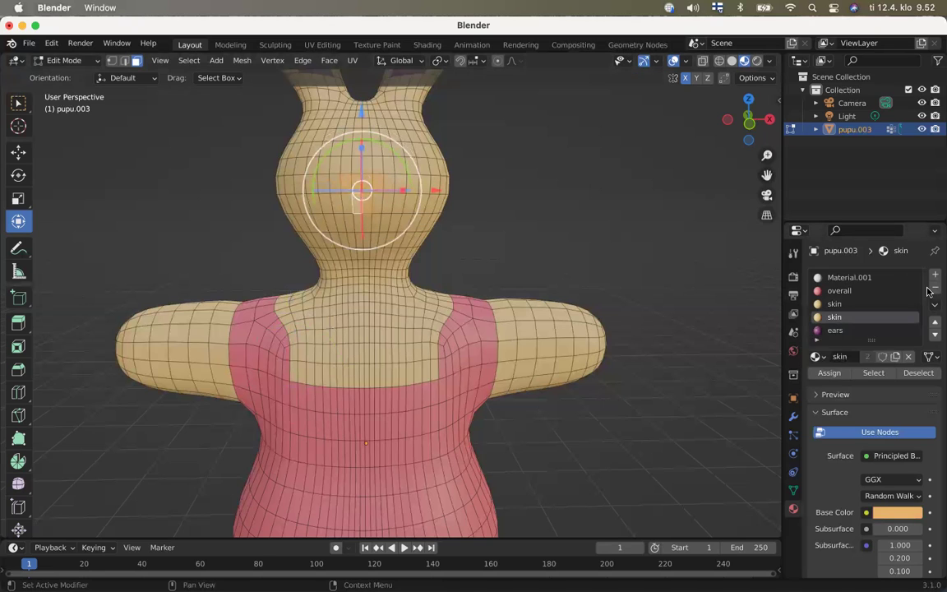
left_click(843, 331)
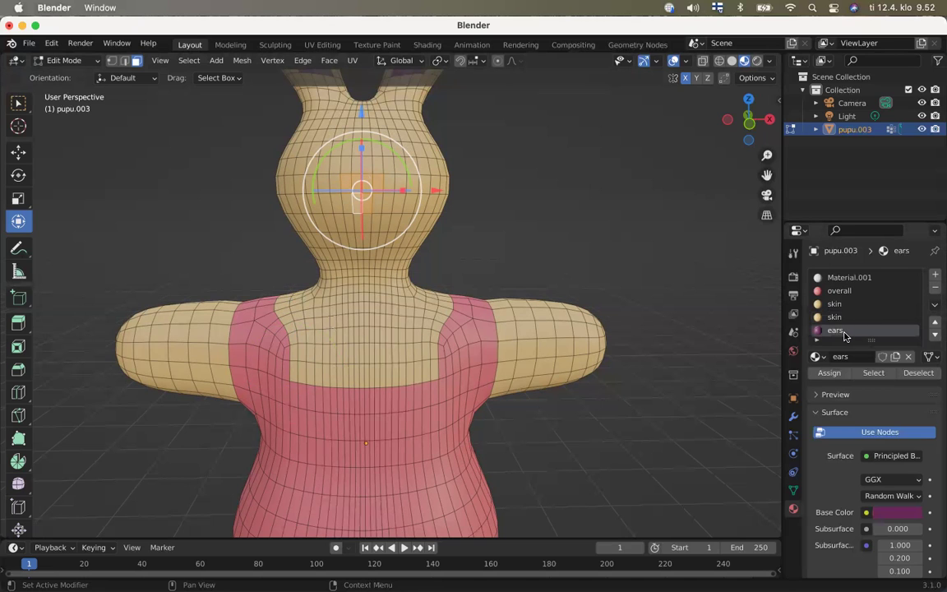
left_click(830, 373)
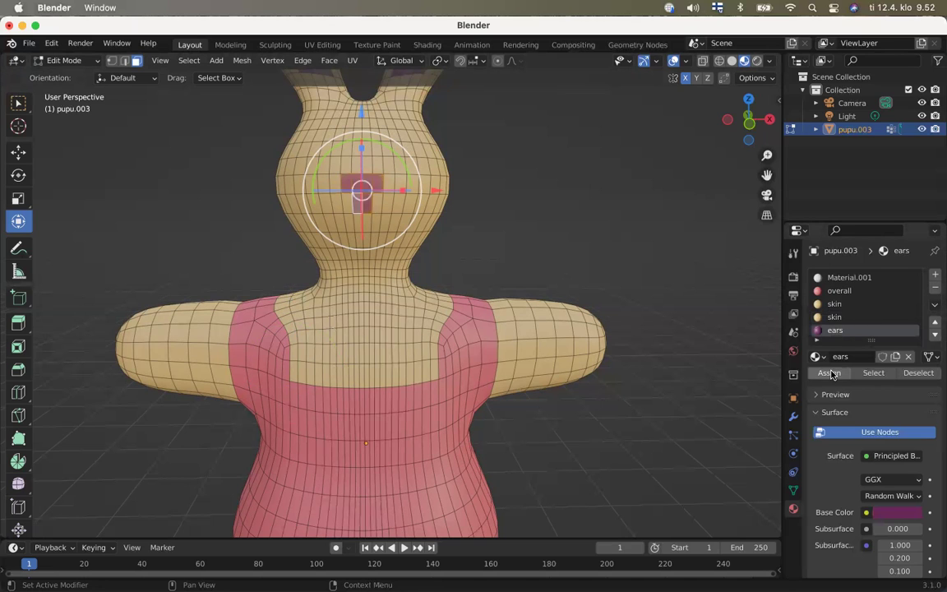
left_click(558, 173)
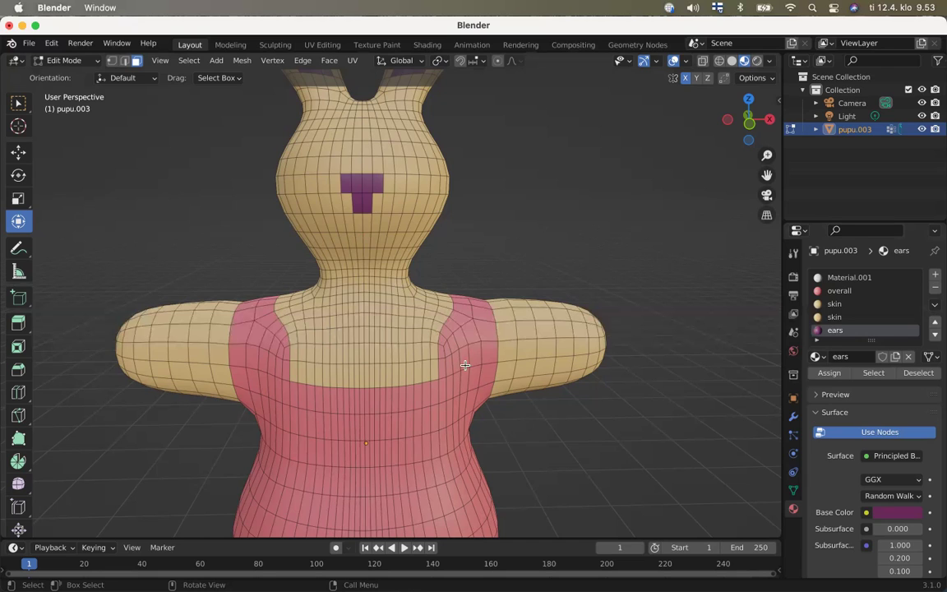
Save the project as pikkupupu.blend in the 3D folder
middle_click_drag(458, 378, 415, 443)
scroll(418, 444, "down", 2)
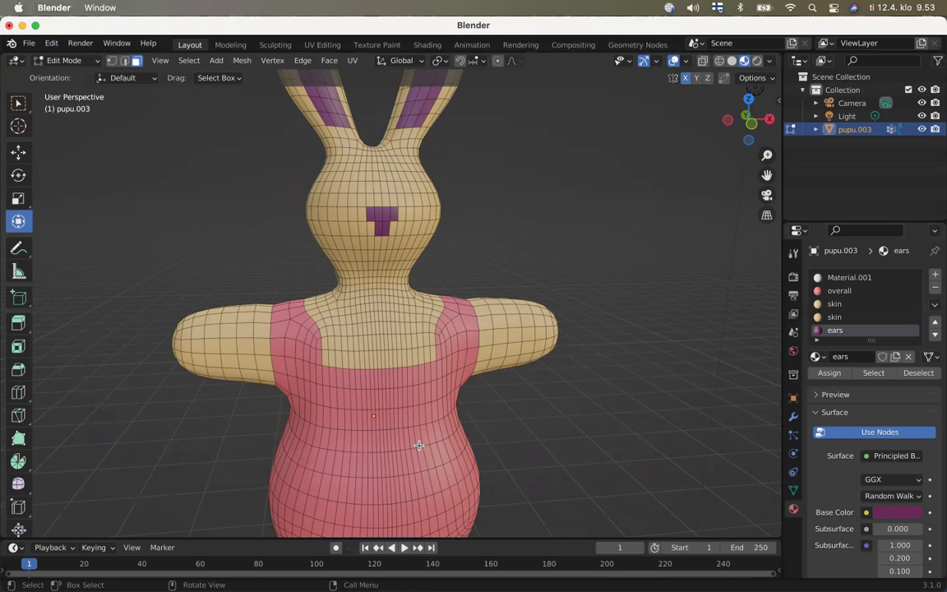
key("ctrl")
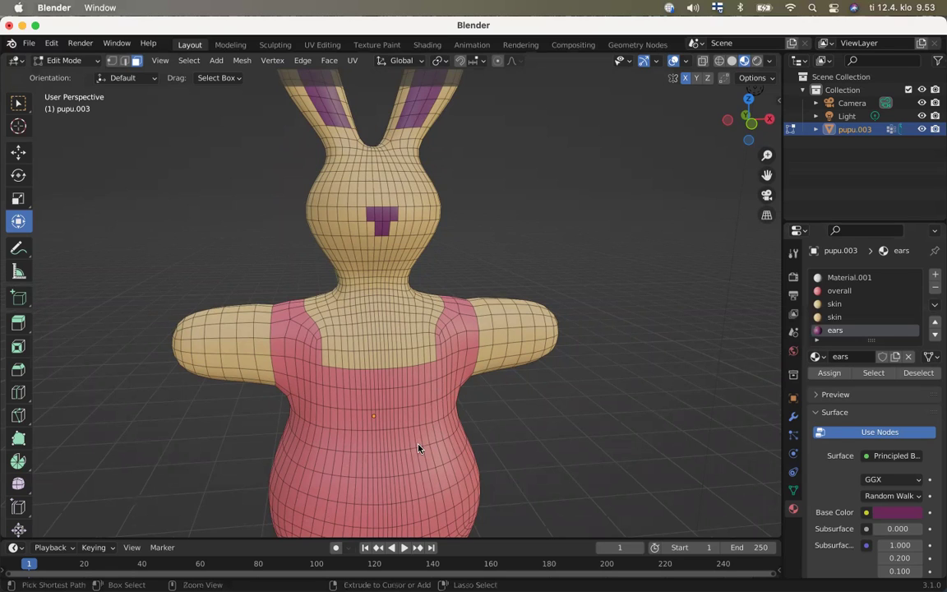
key("ctrl+s")
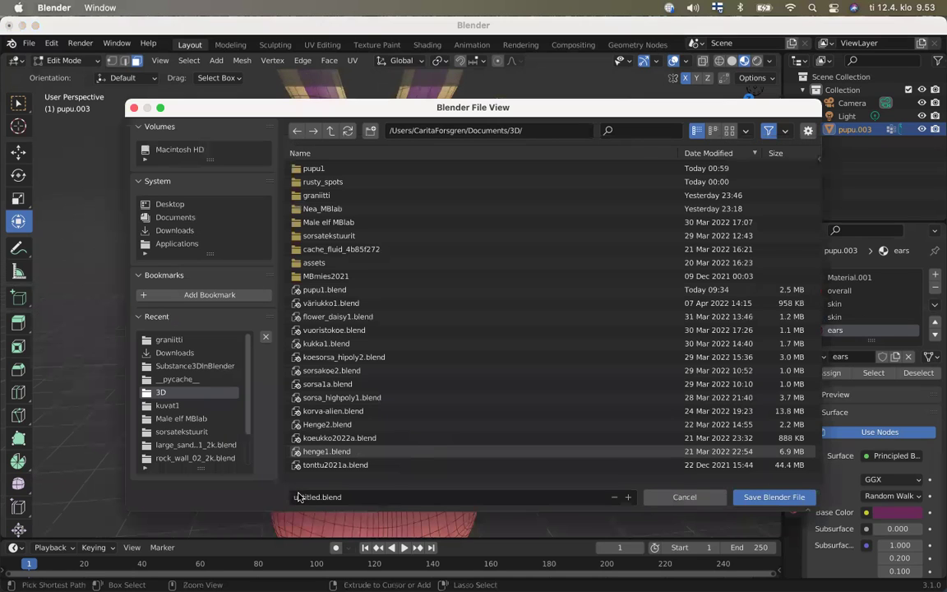
double_click(301, 497)
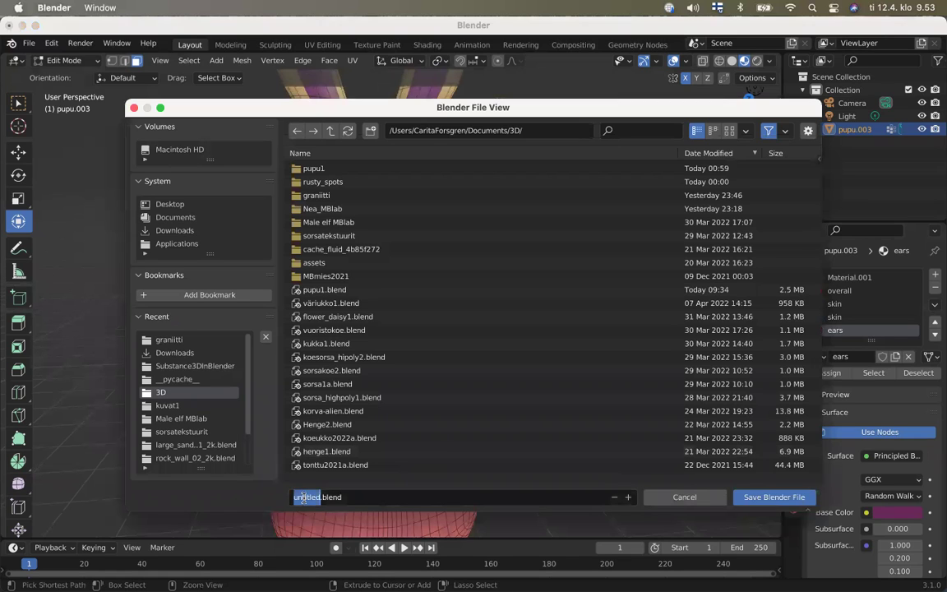
type("pikkupupu")
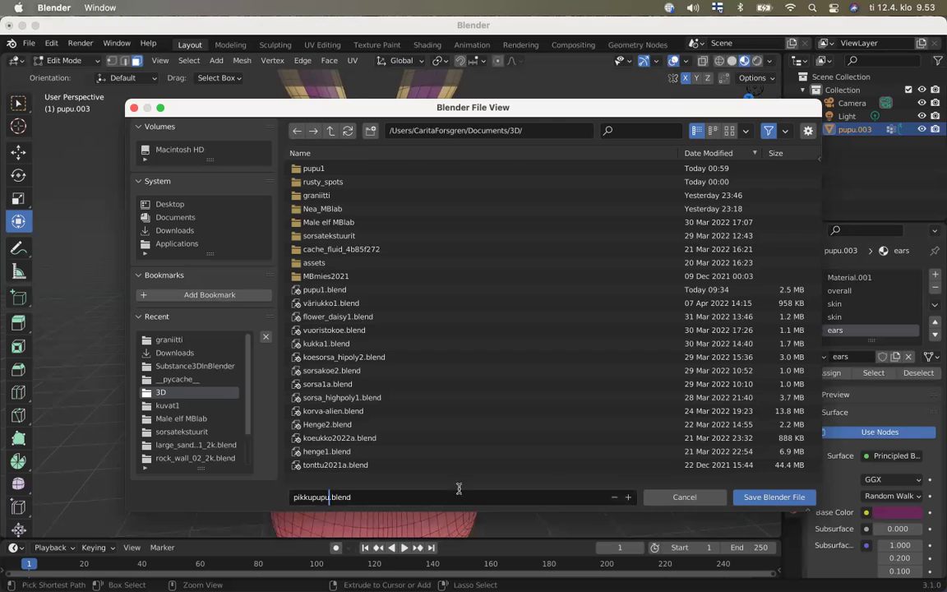
left_click(755, 499)
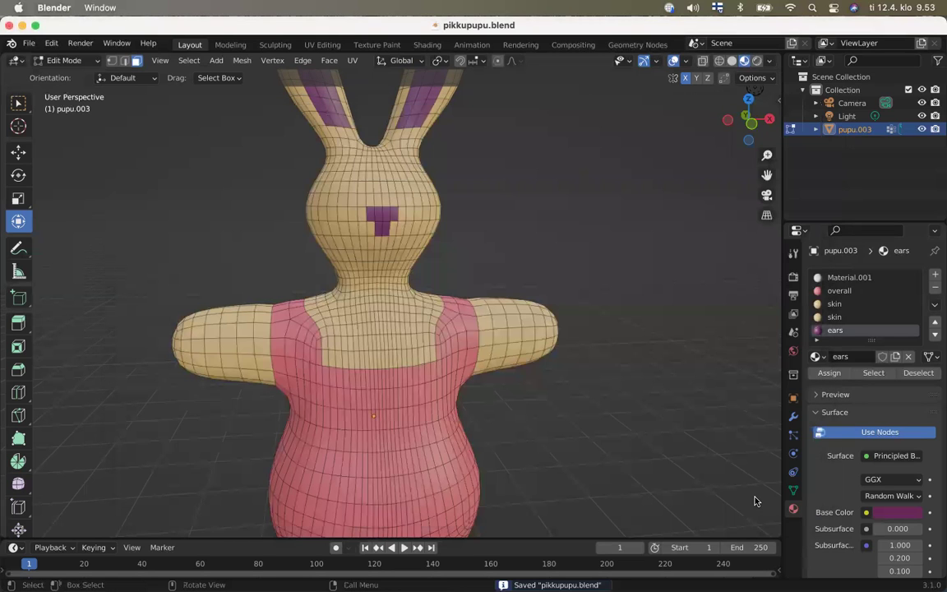